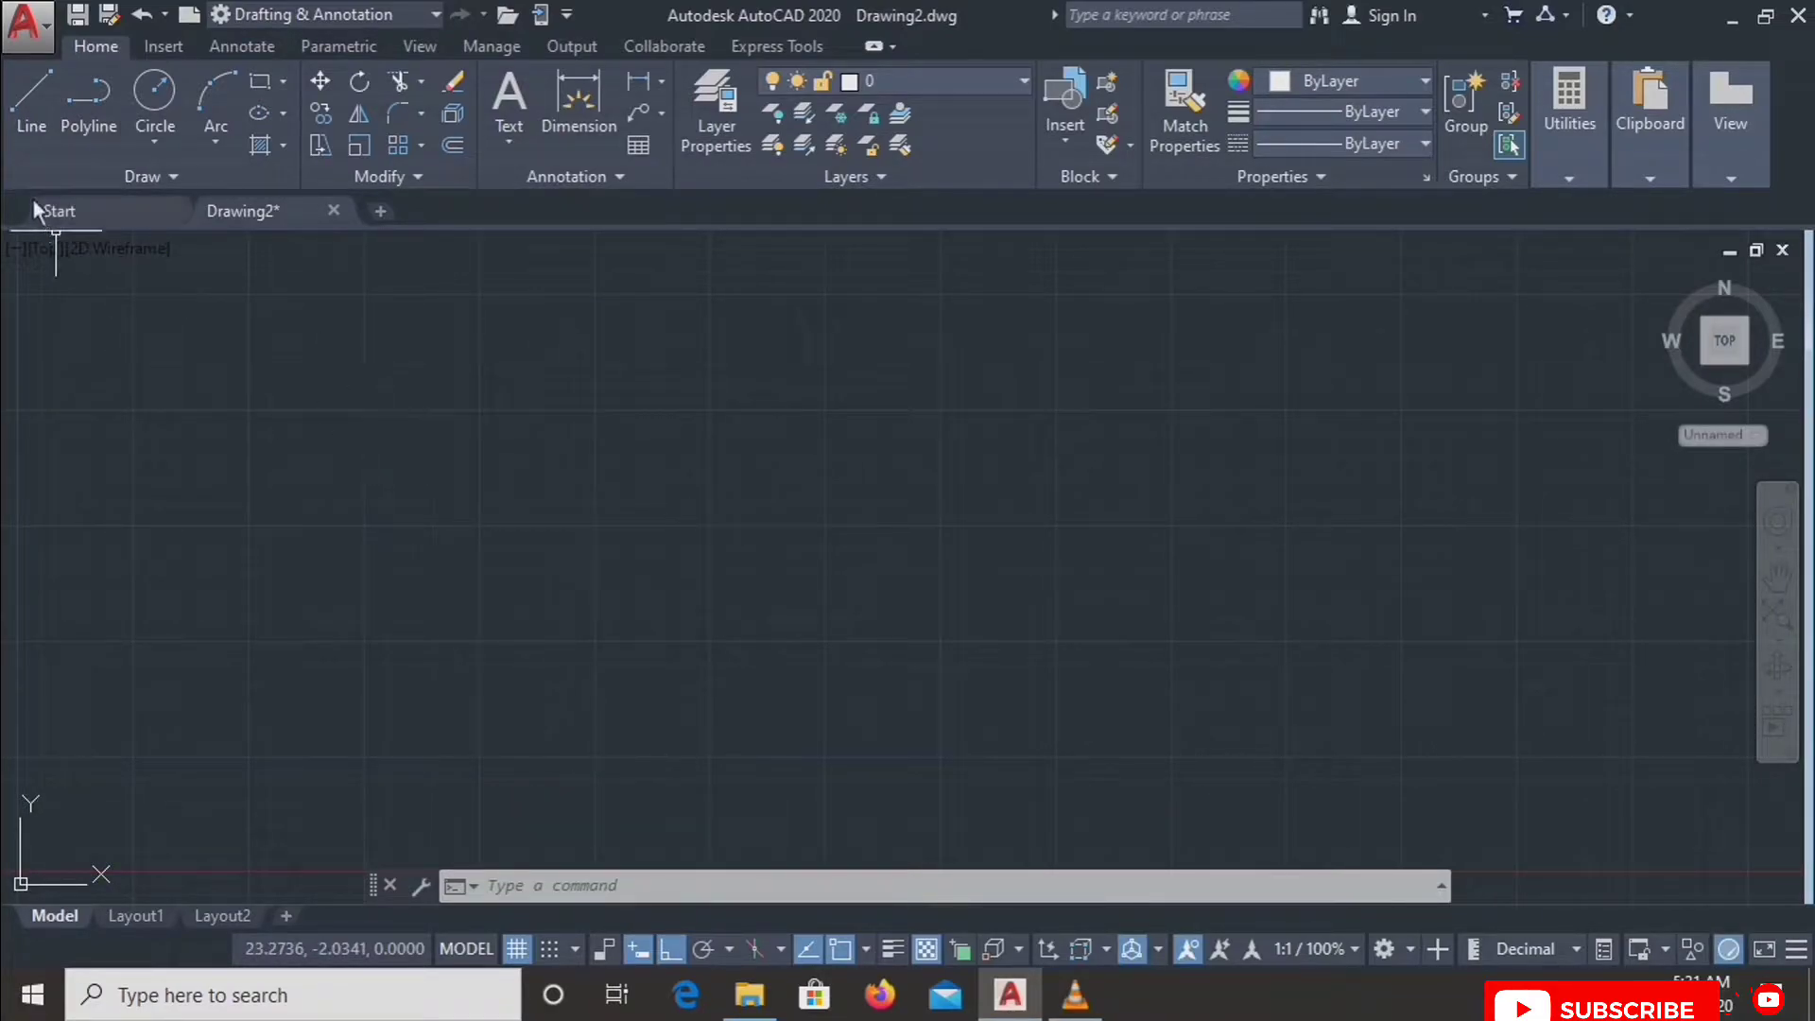
Step: Draw a six-sided polygon inscribed in a circle of radius 15, centred at about (77.4, 43.8)
{"action": "left_click", "coordinate": [283, 81]}
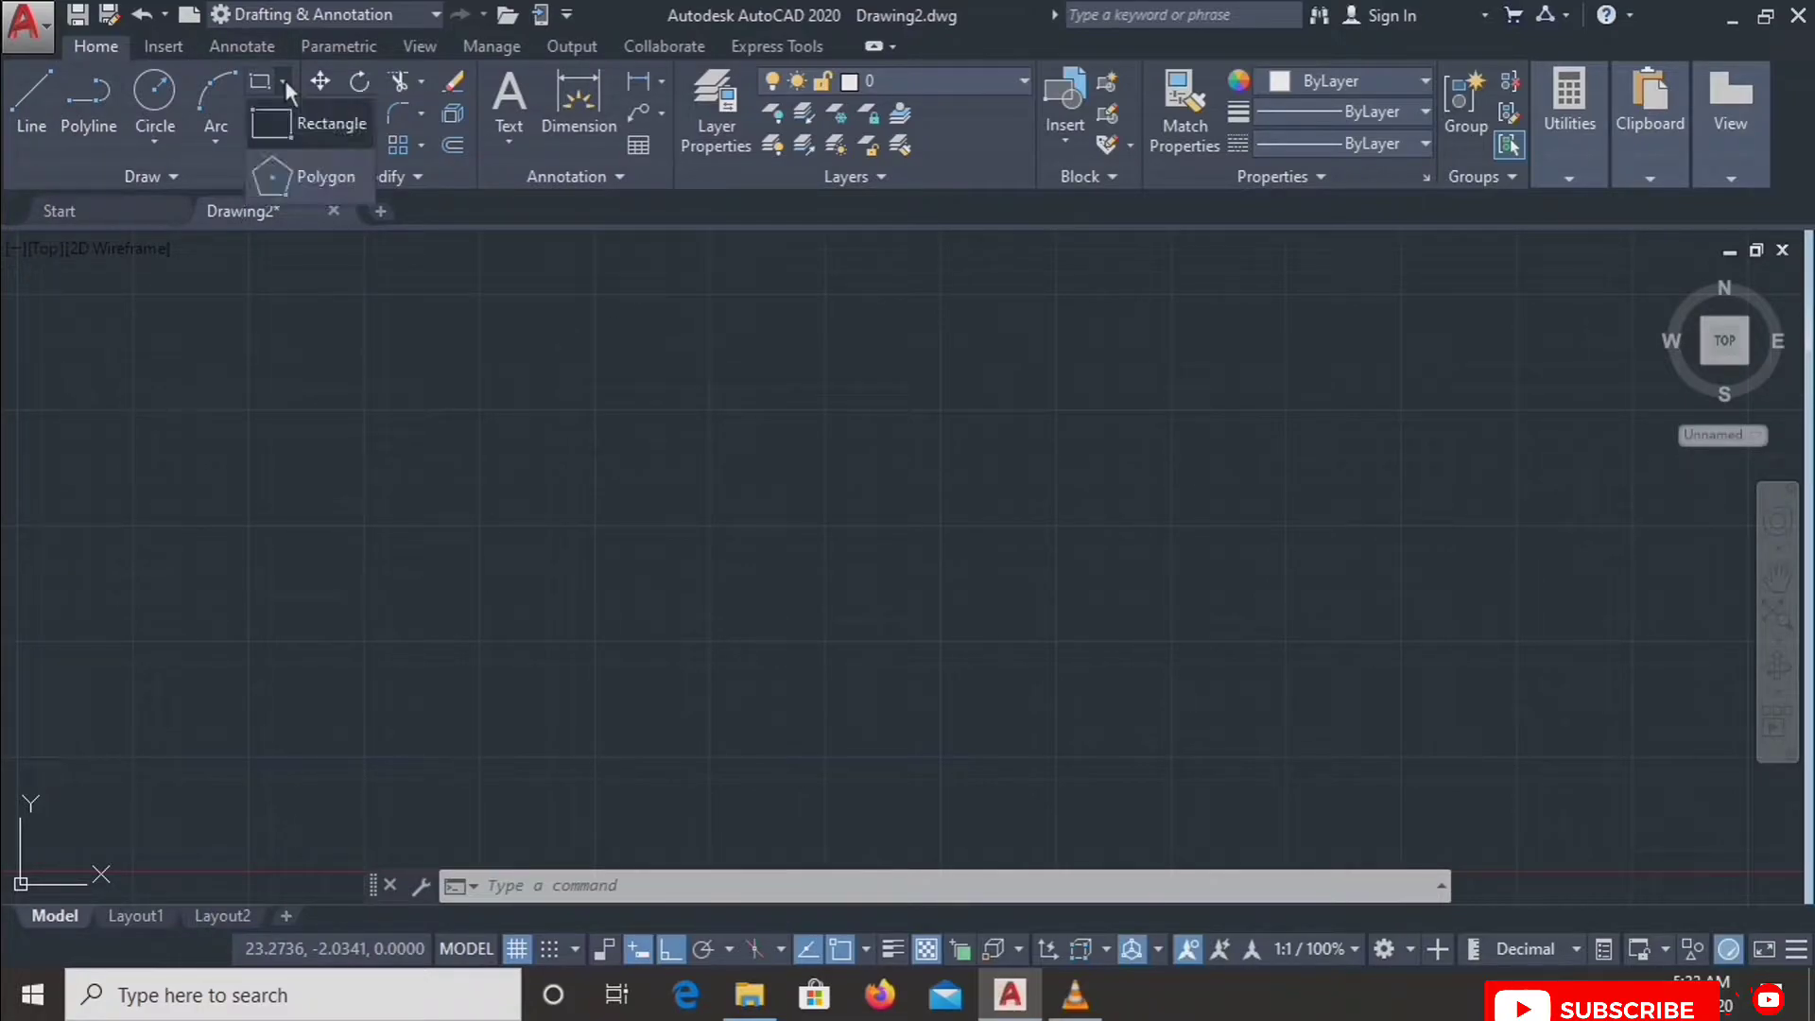
{"action": "left_click", "coordinate": [326, 175]}
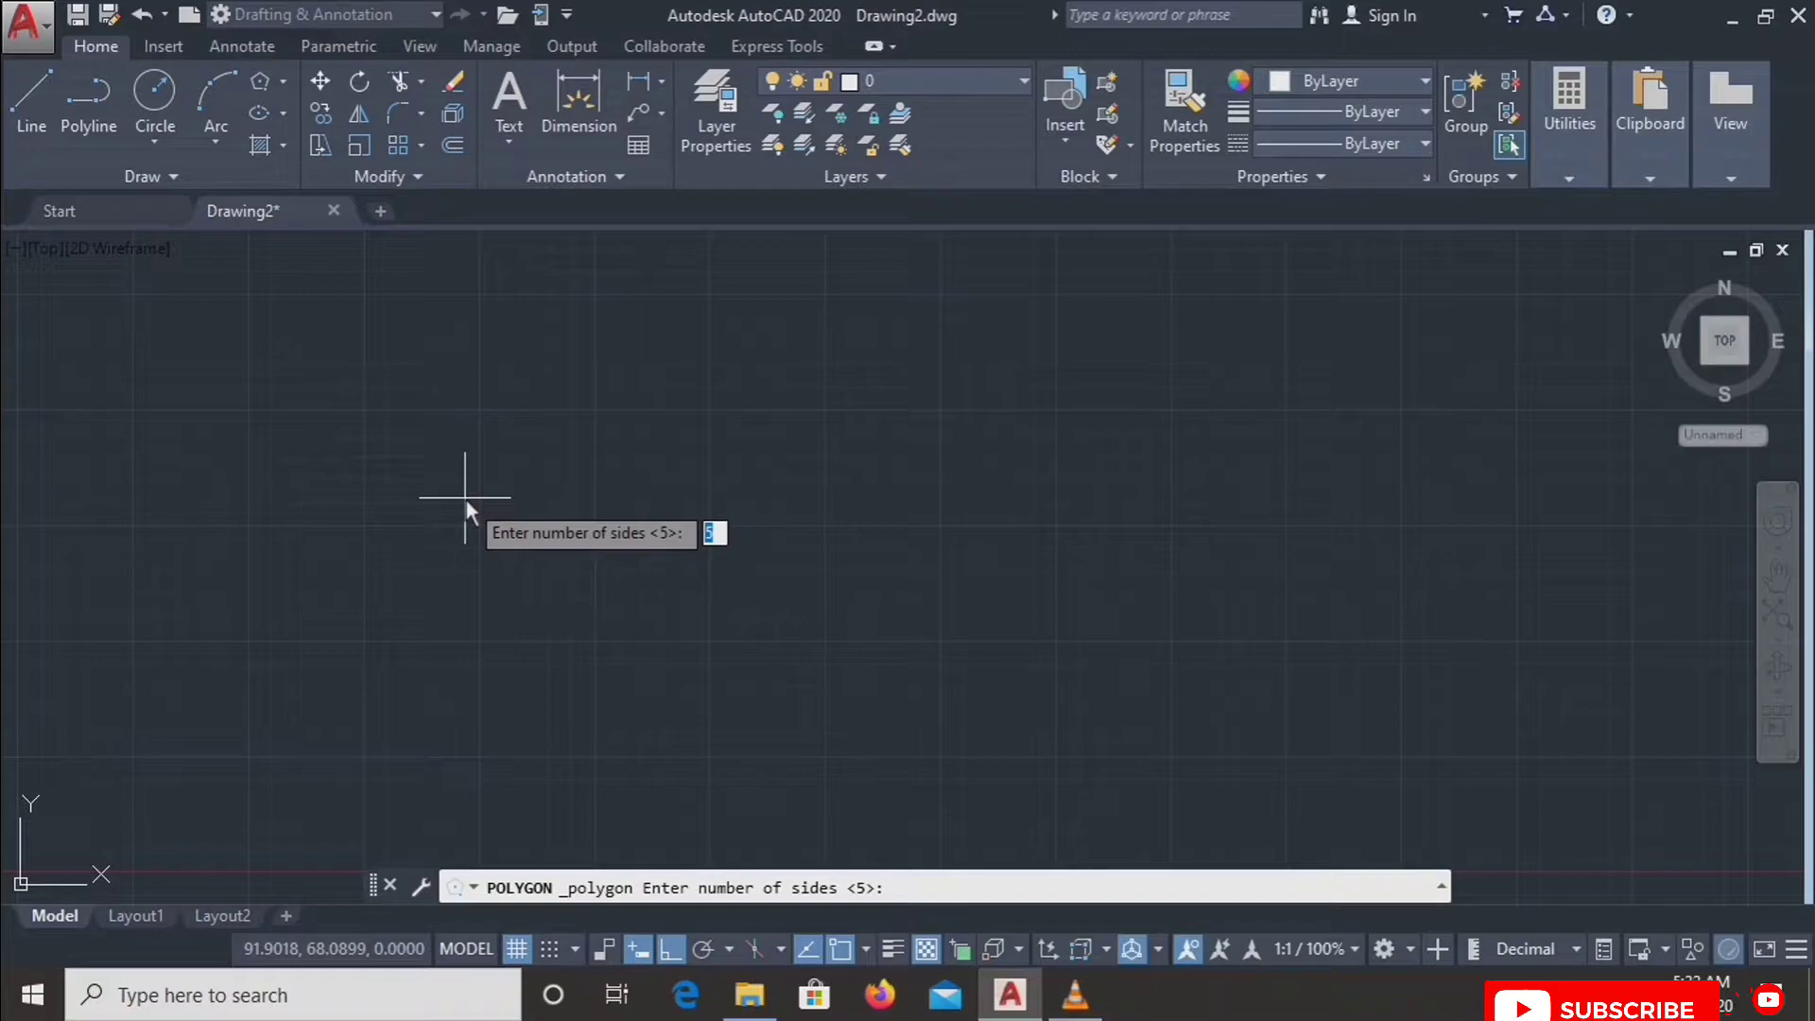
{"action": "type", "text": "6"}
{"action": "key", "text": "Return"}
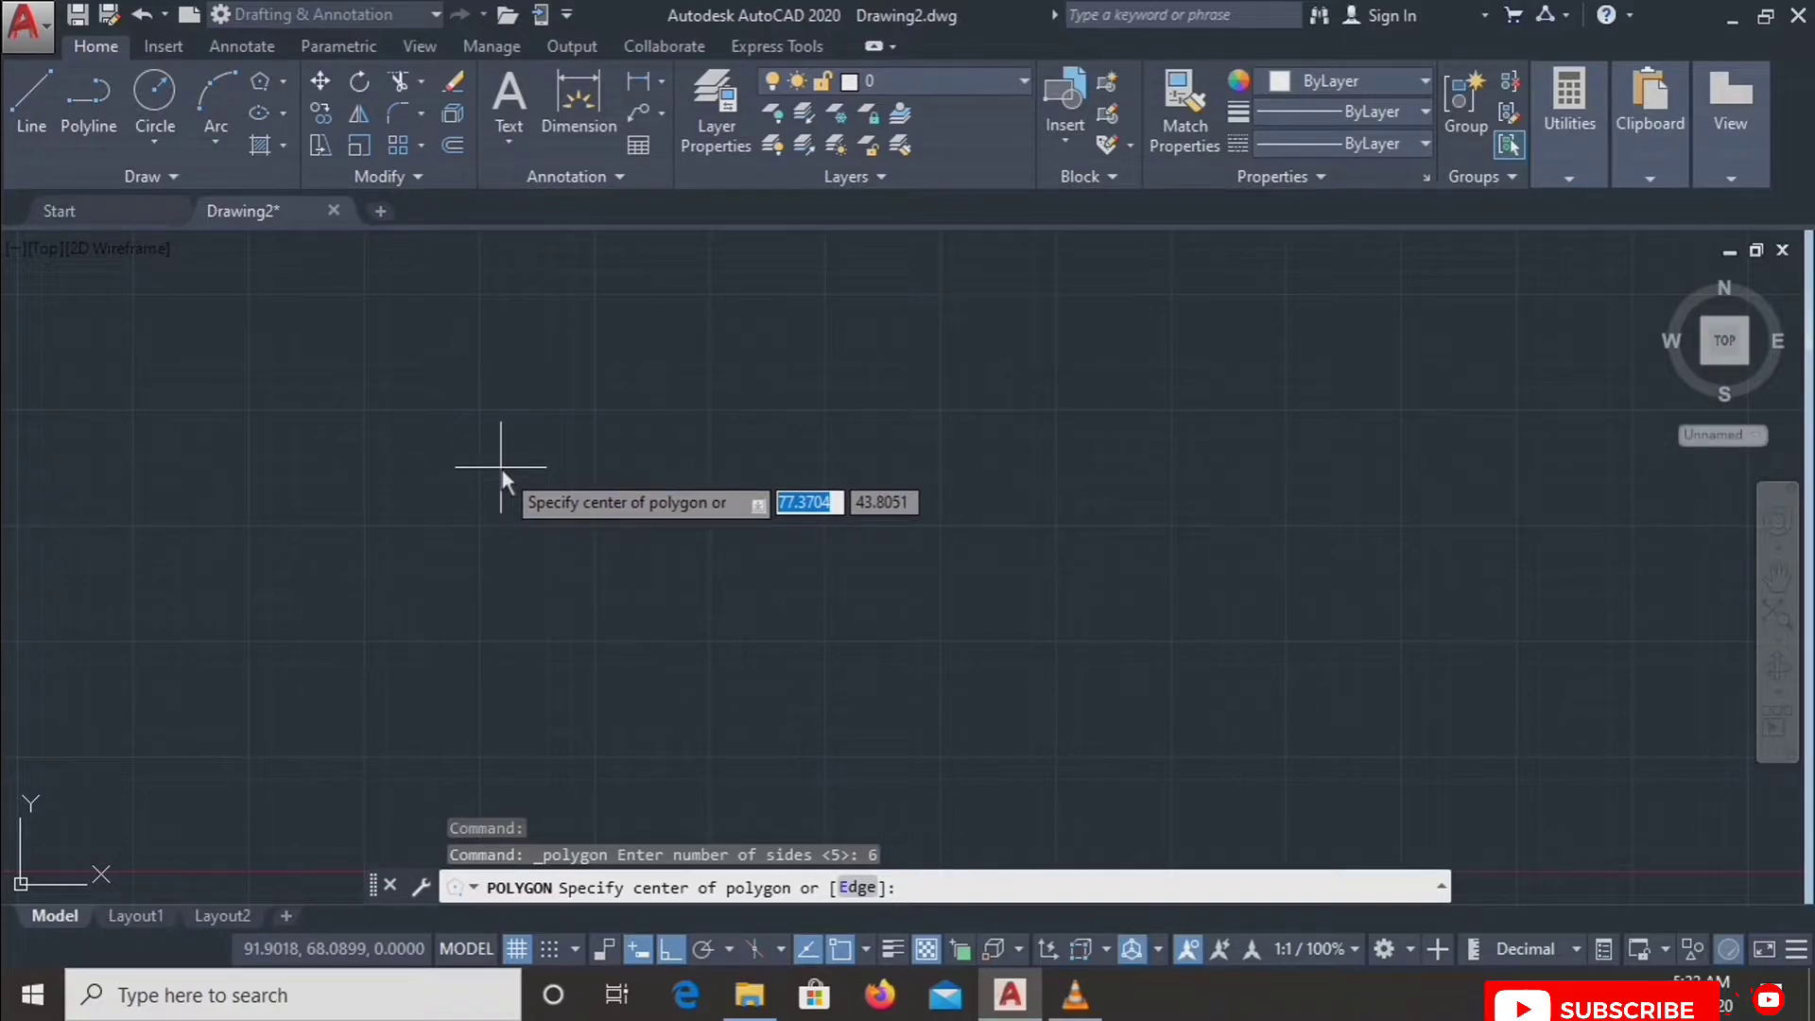
{"action": "left_click", "coordinate": [501, 467]}
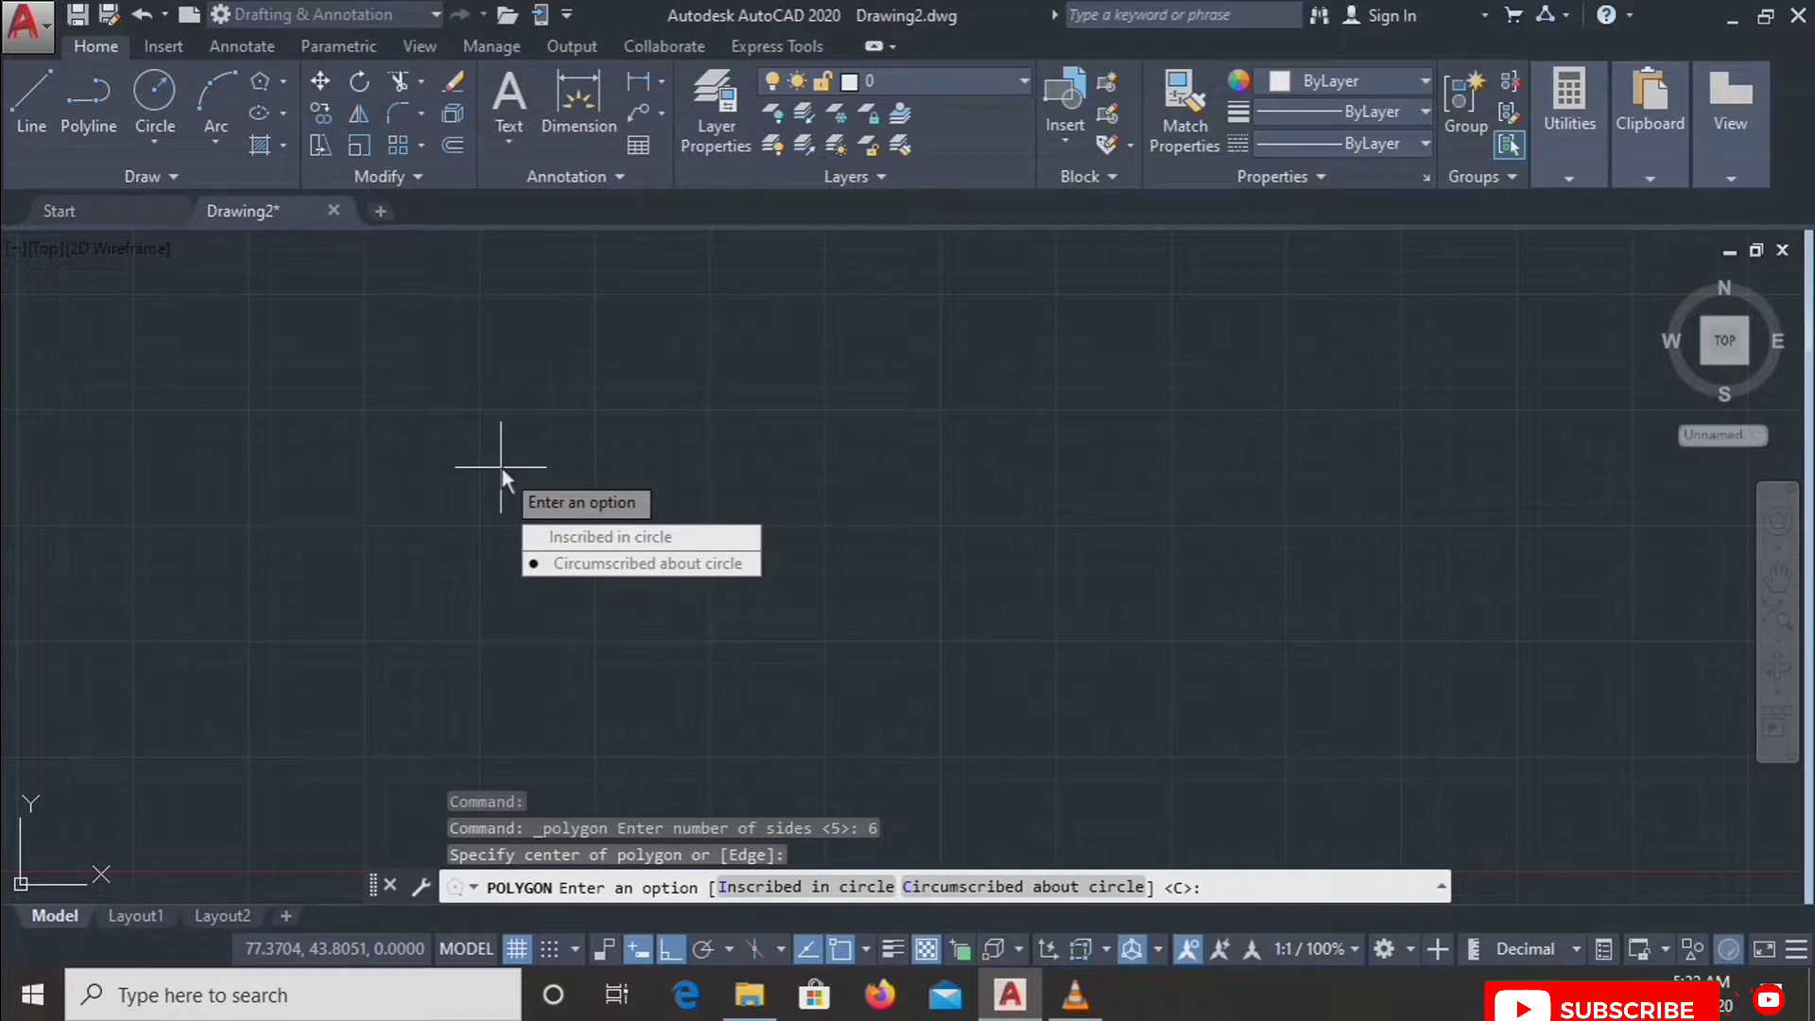
{"action": "left_click", "coordinate": [535, 543]}
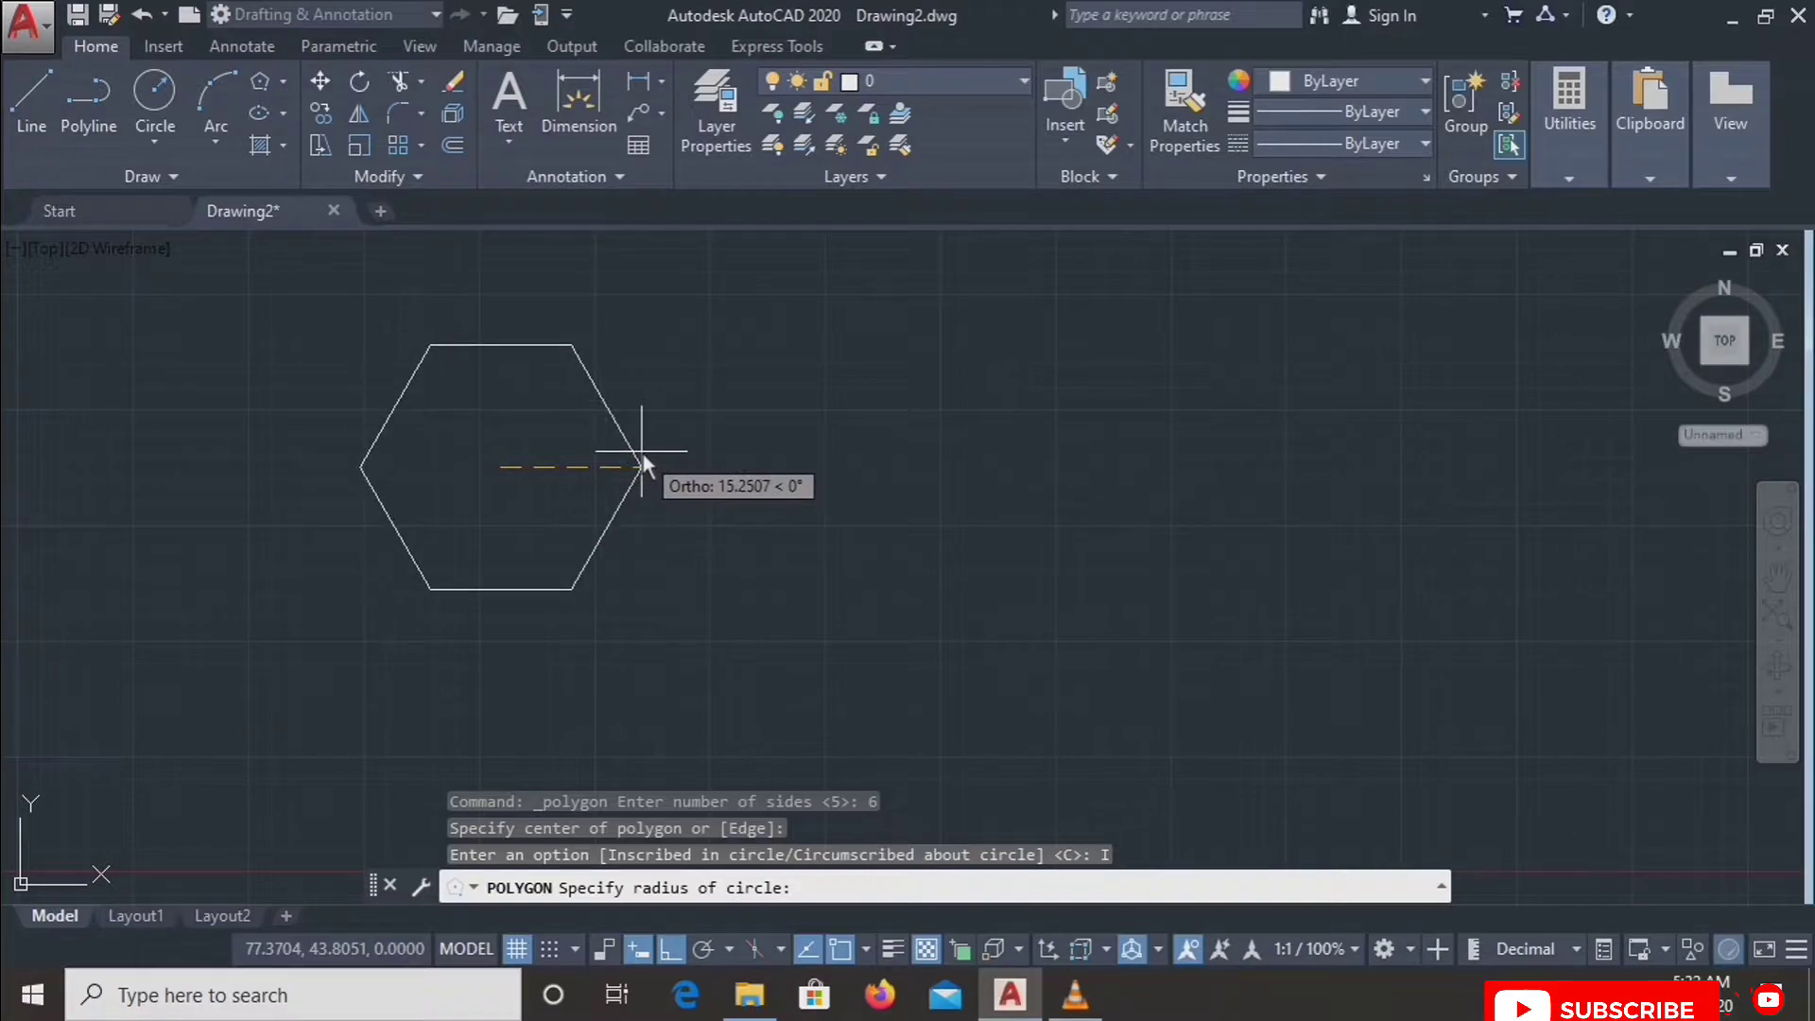
{"action": "type", "text": "15"}
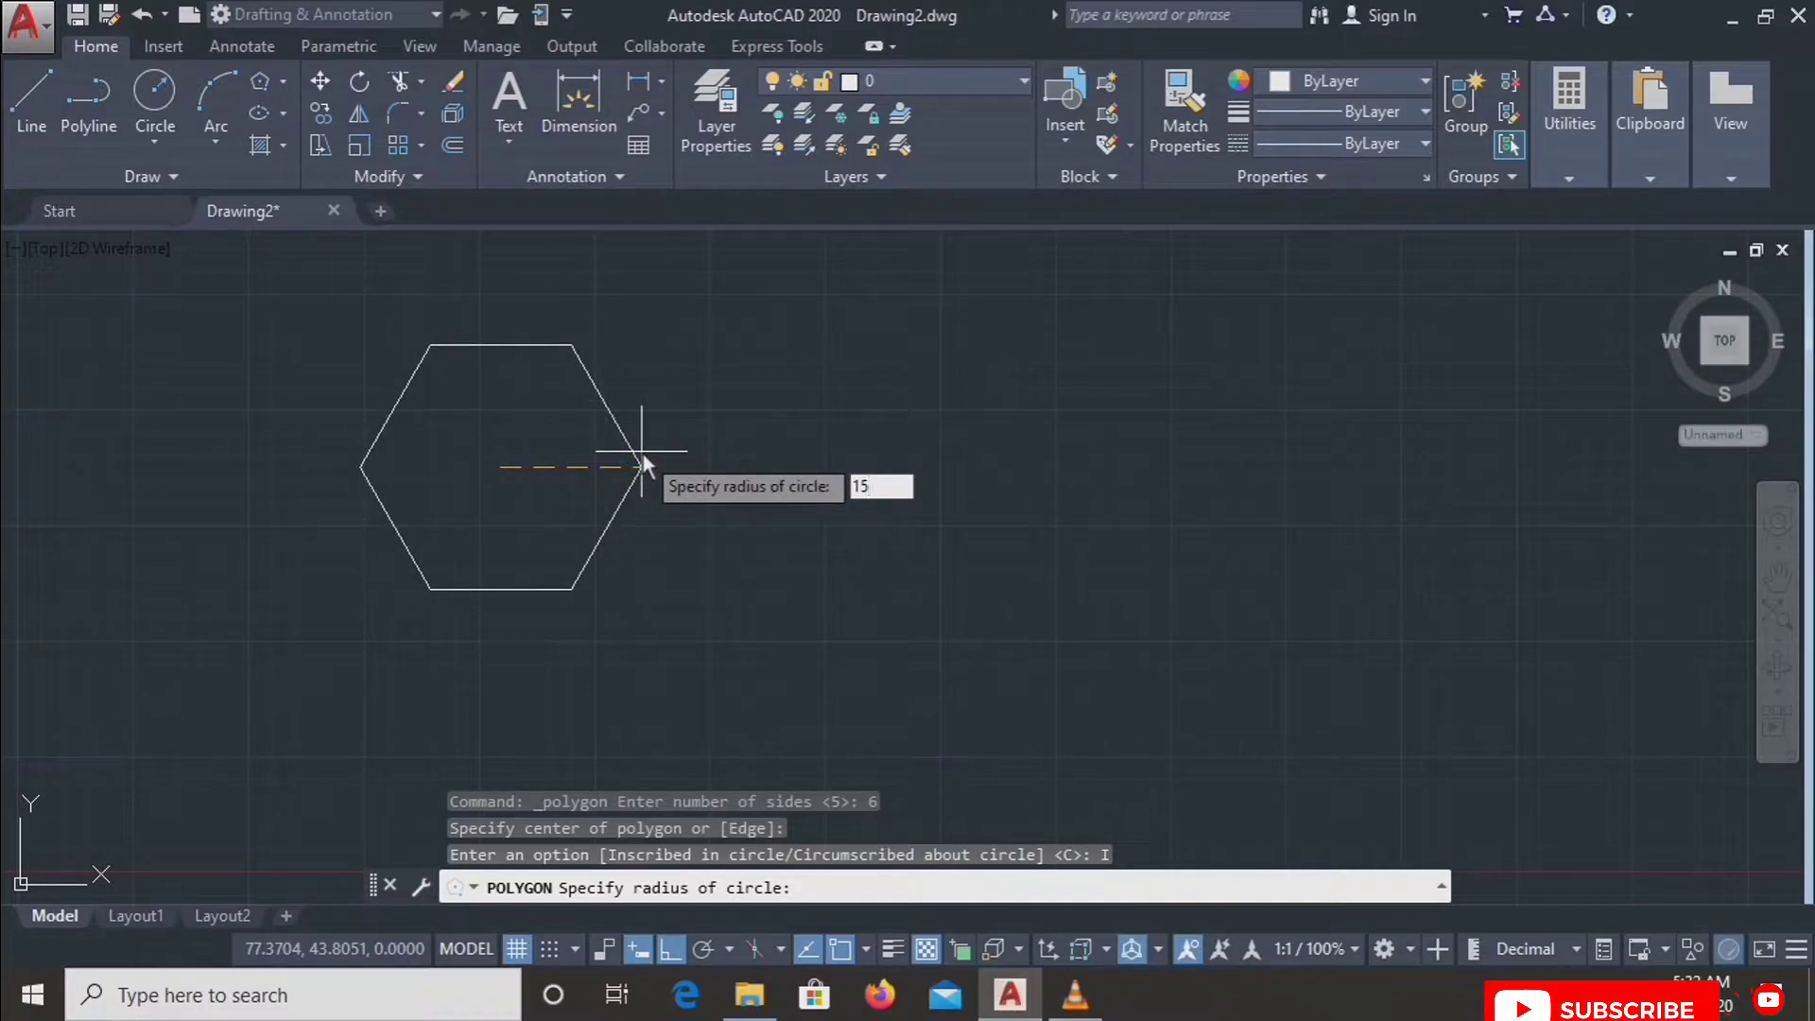
{"action": "key", "text": "Return"}
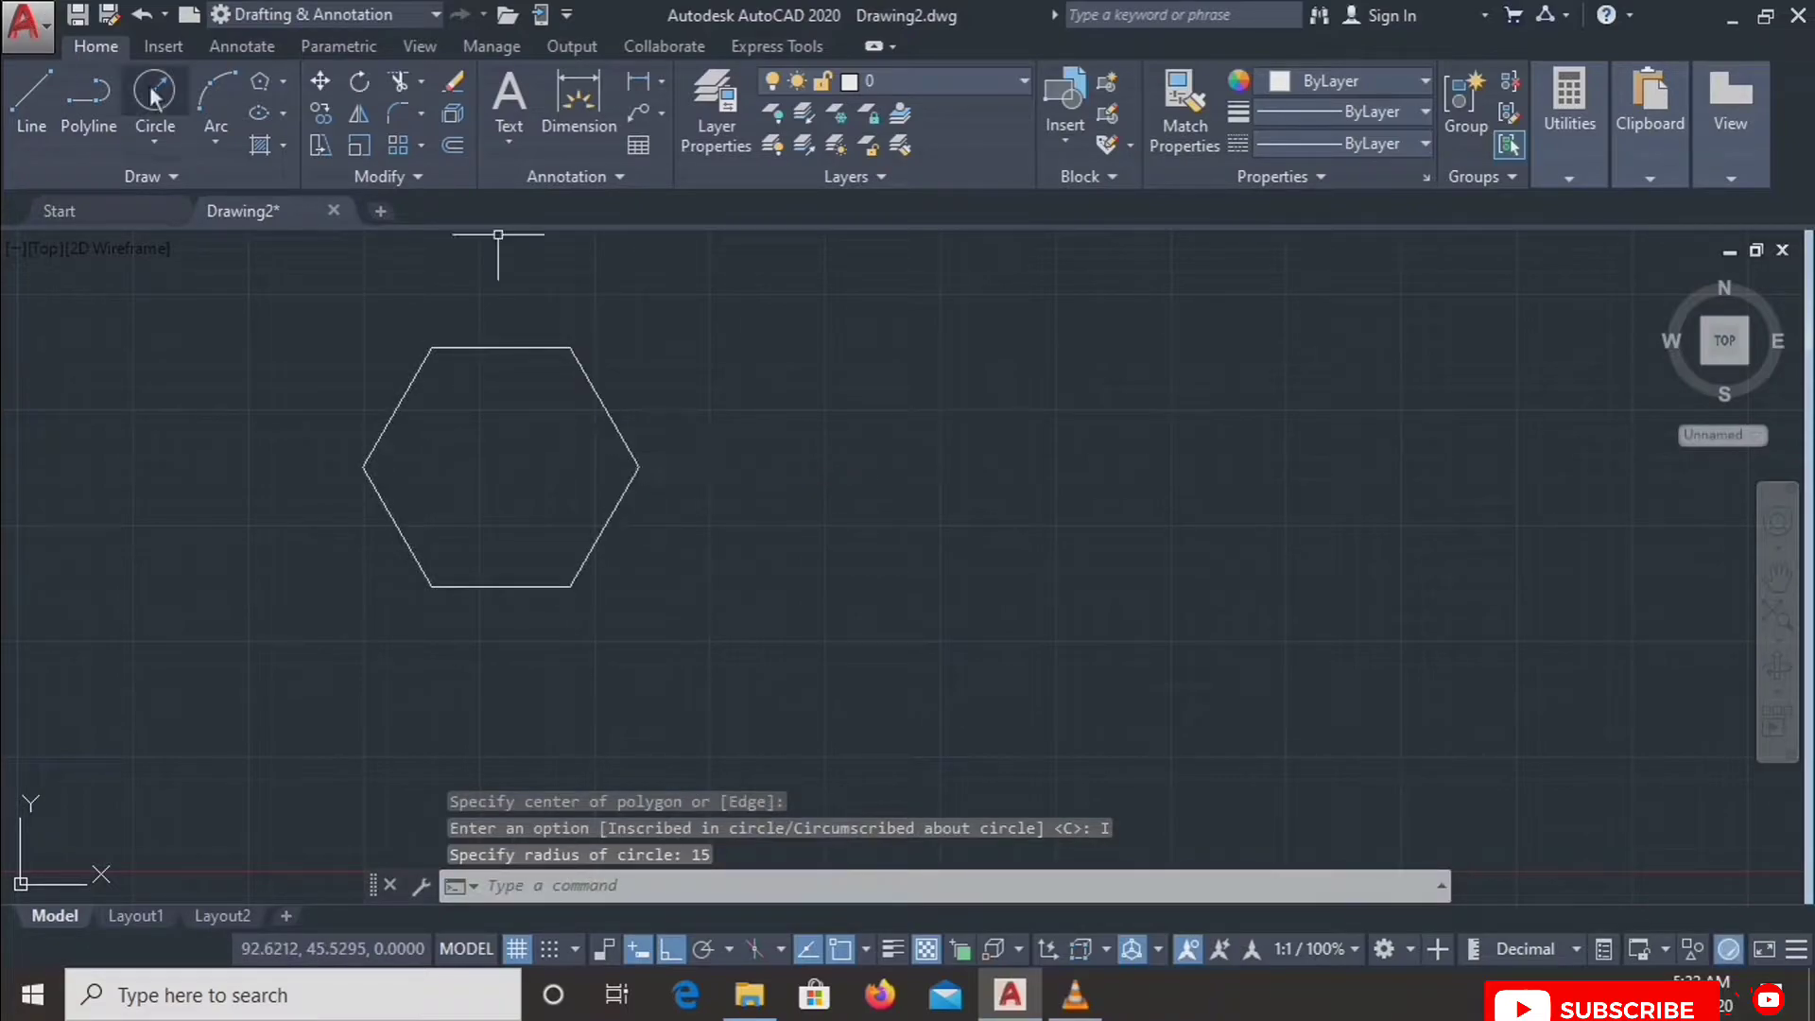
Step: Draw a second six-sided polygon beside the first, circumscribed about a circle of radius 15 and centred at about (120.7, 46.1)
{"action": "type", "text": "POL"}
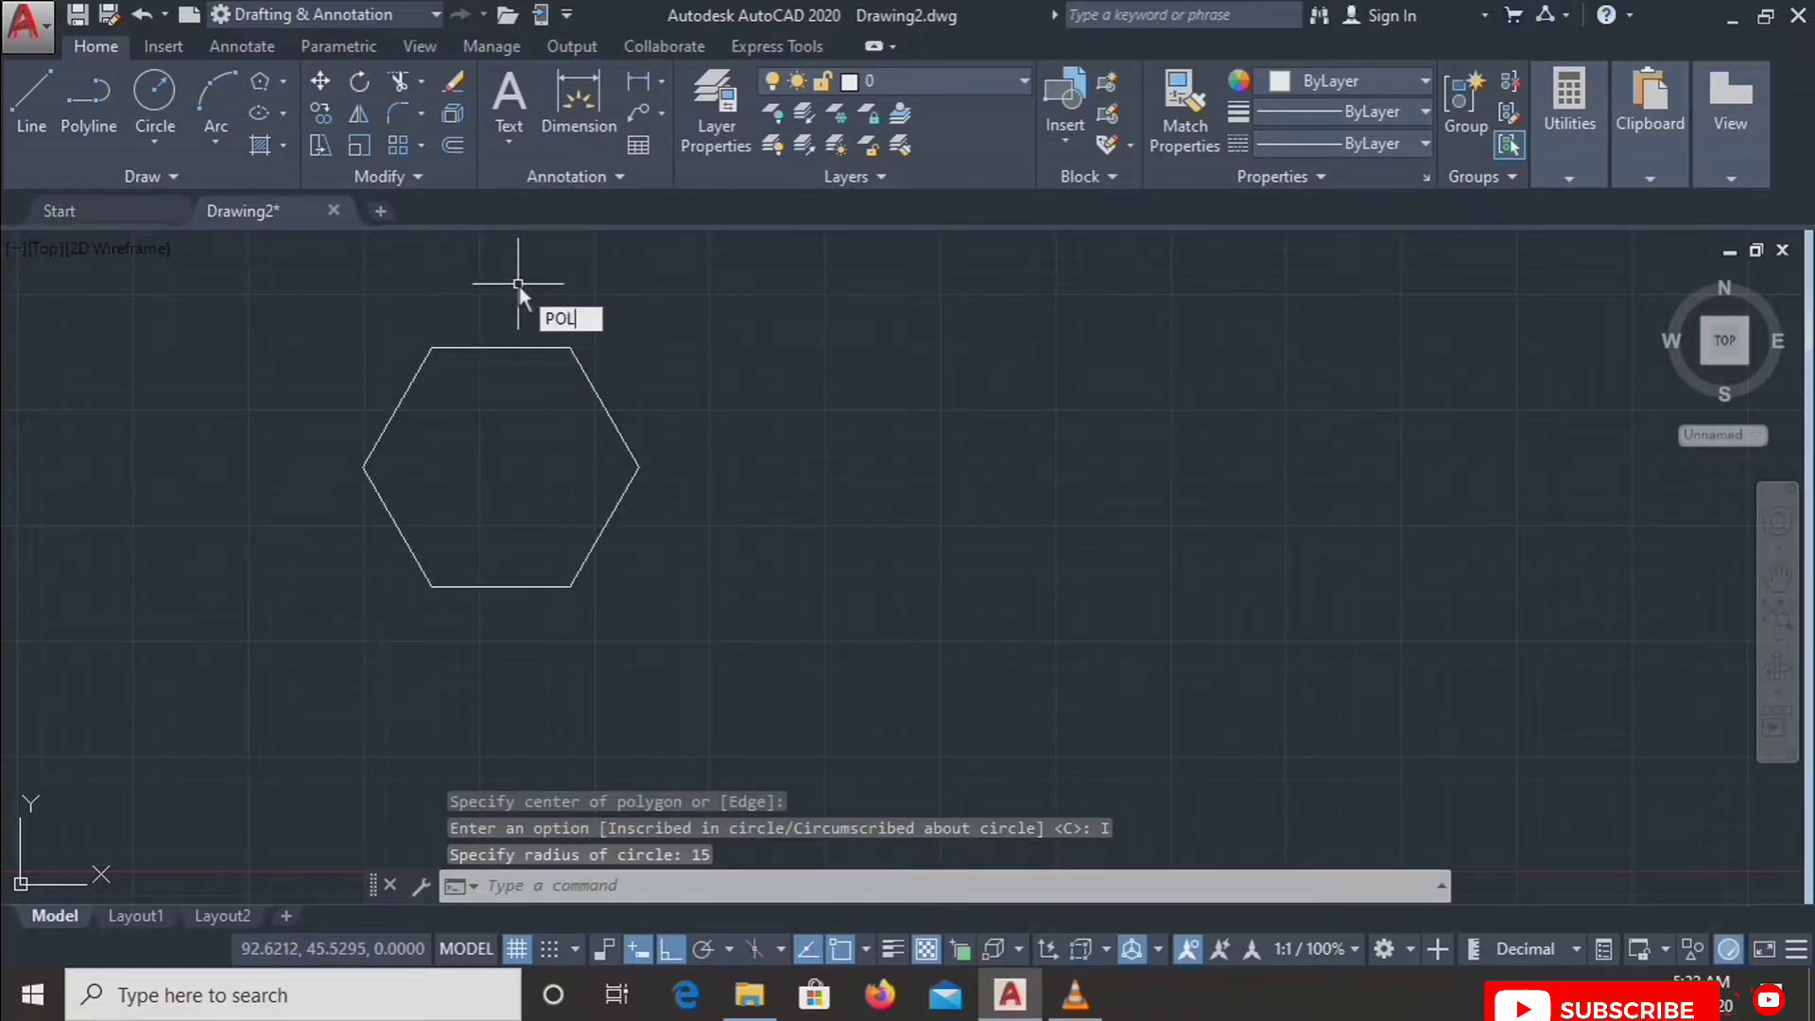
{"action": "key", "text": "Return"}
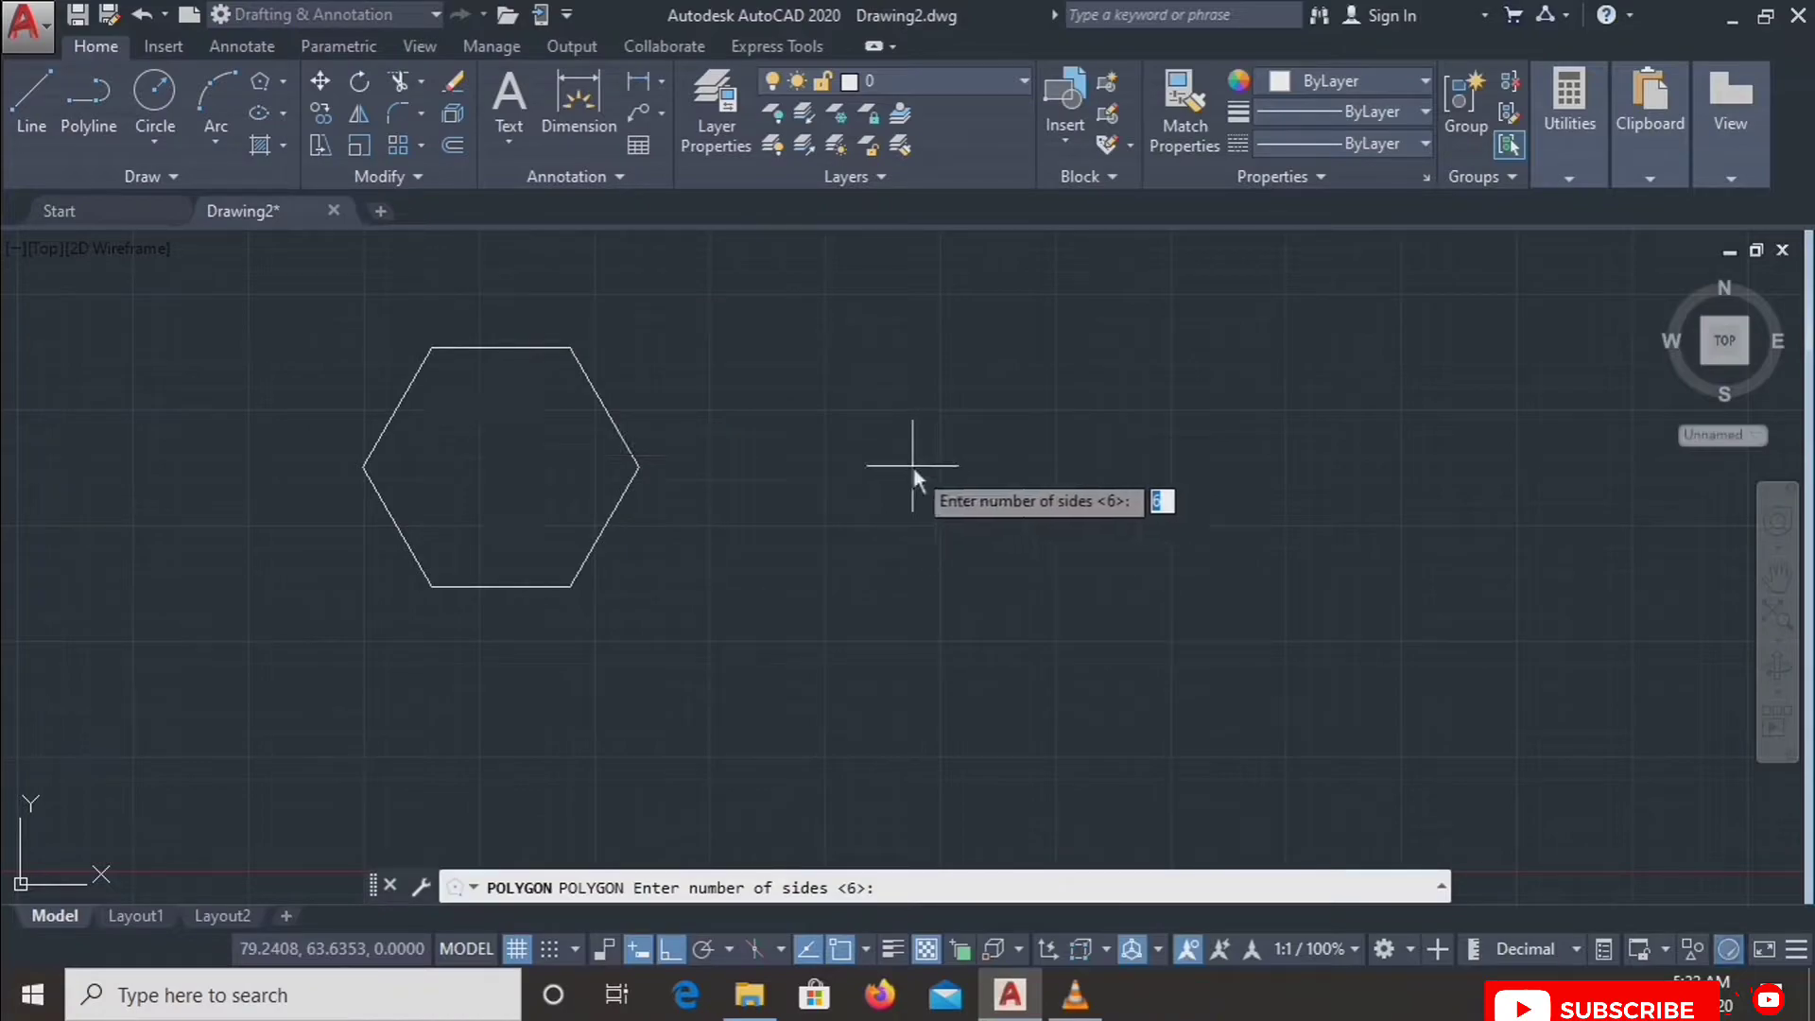
{"action": "key", "text": "Return"}
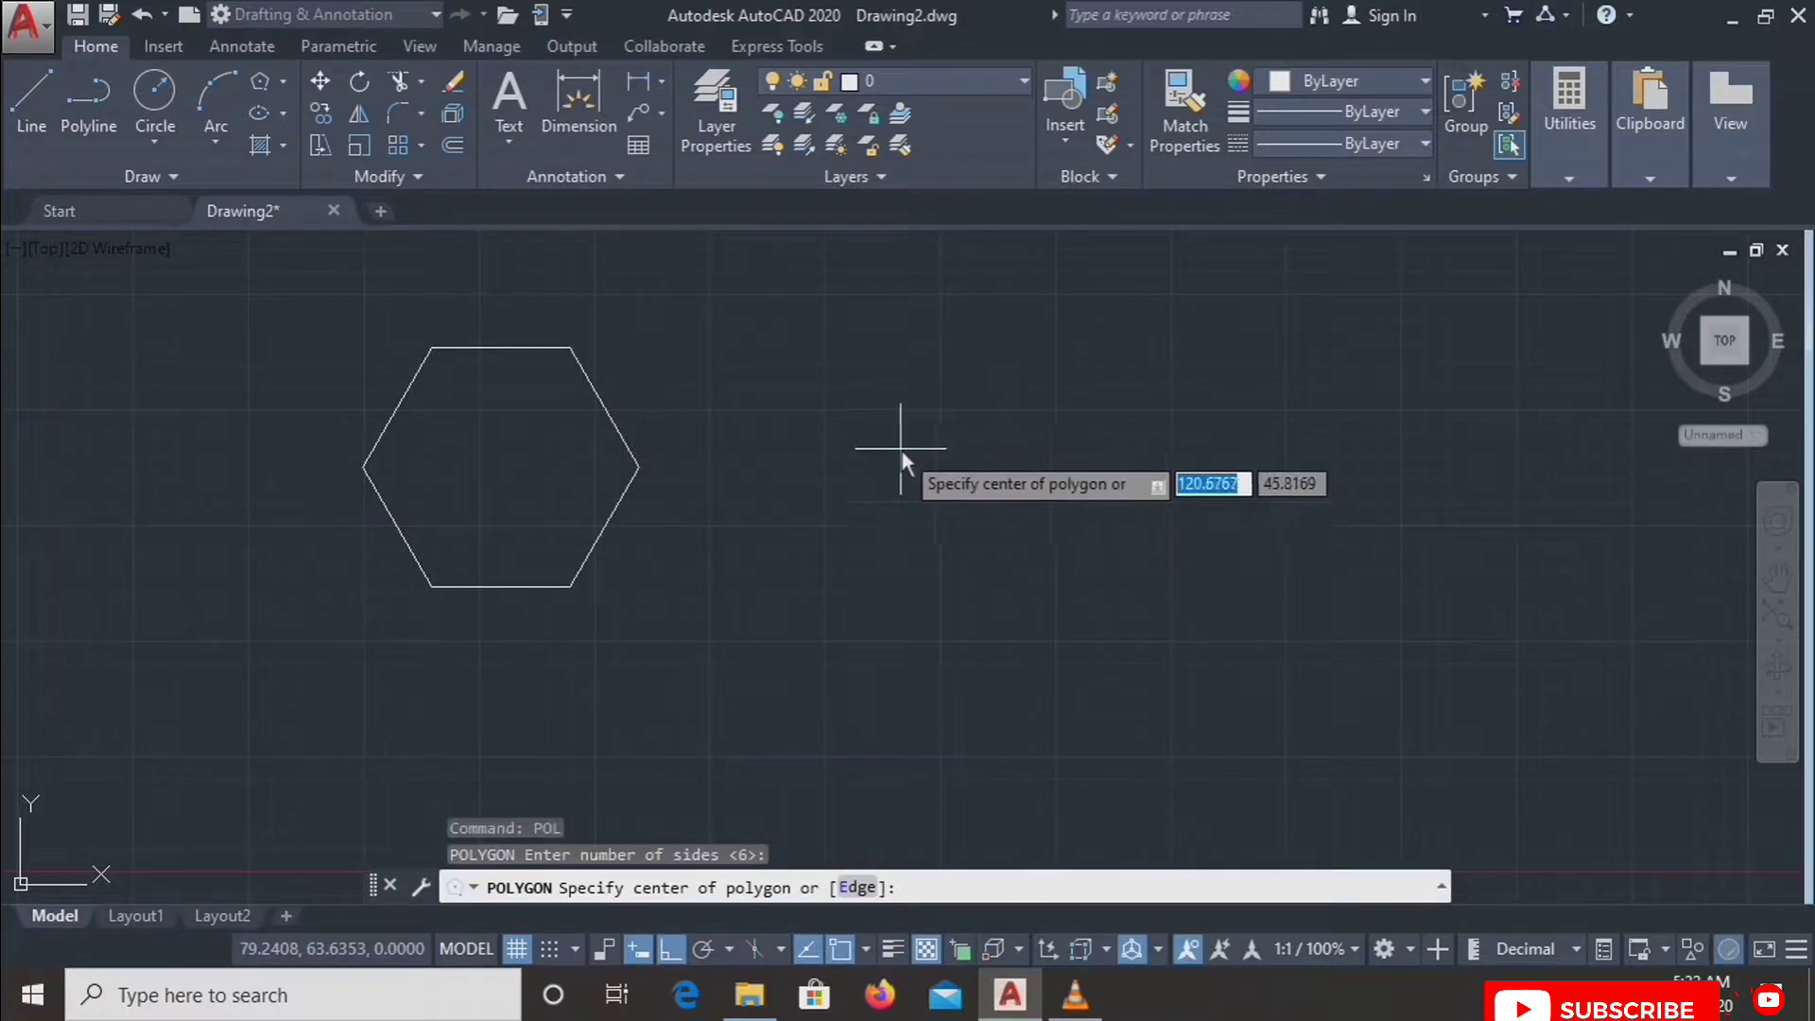
{"action": "left_click", "coordinate": [901, 450]}
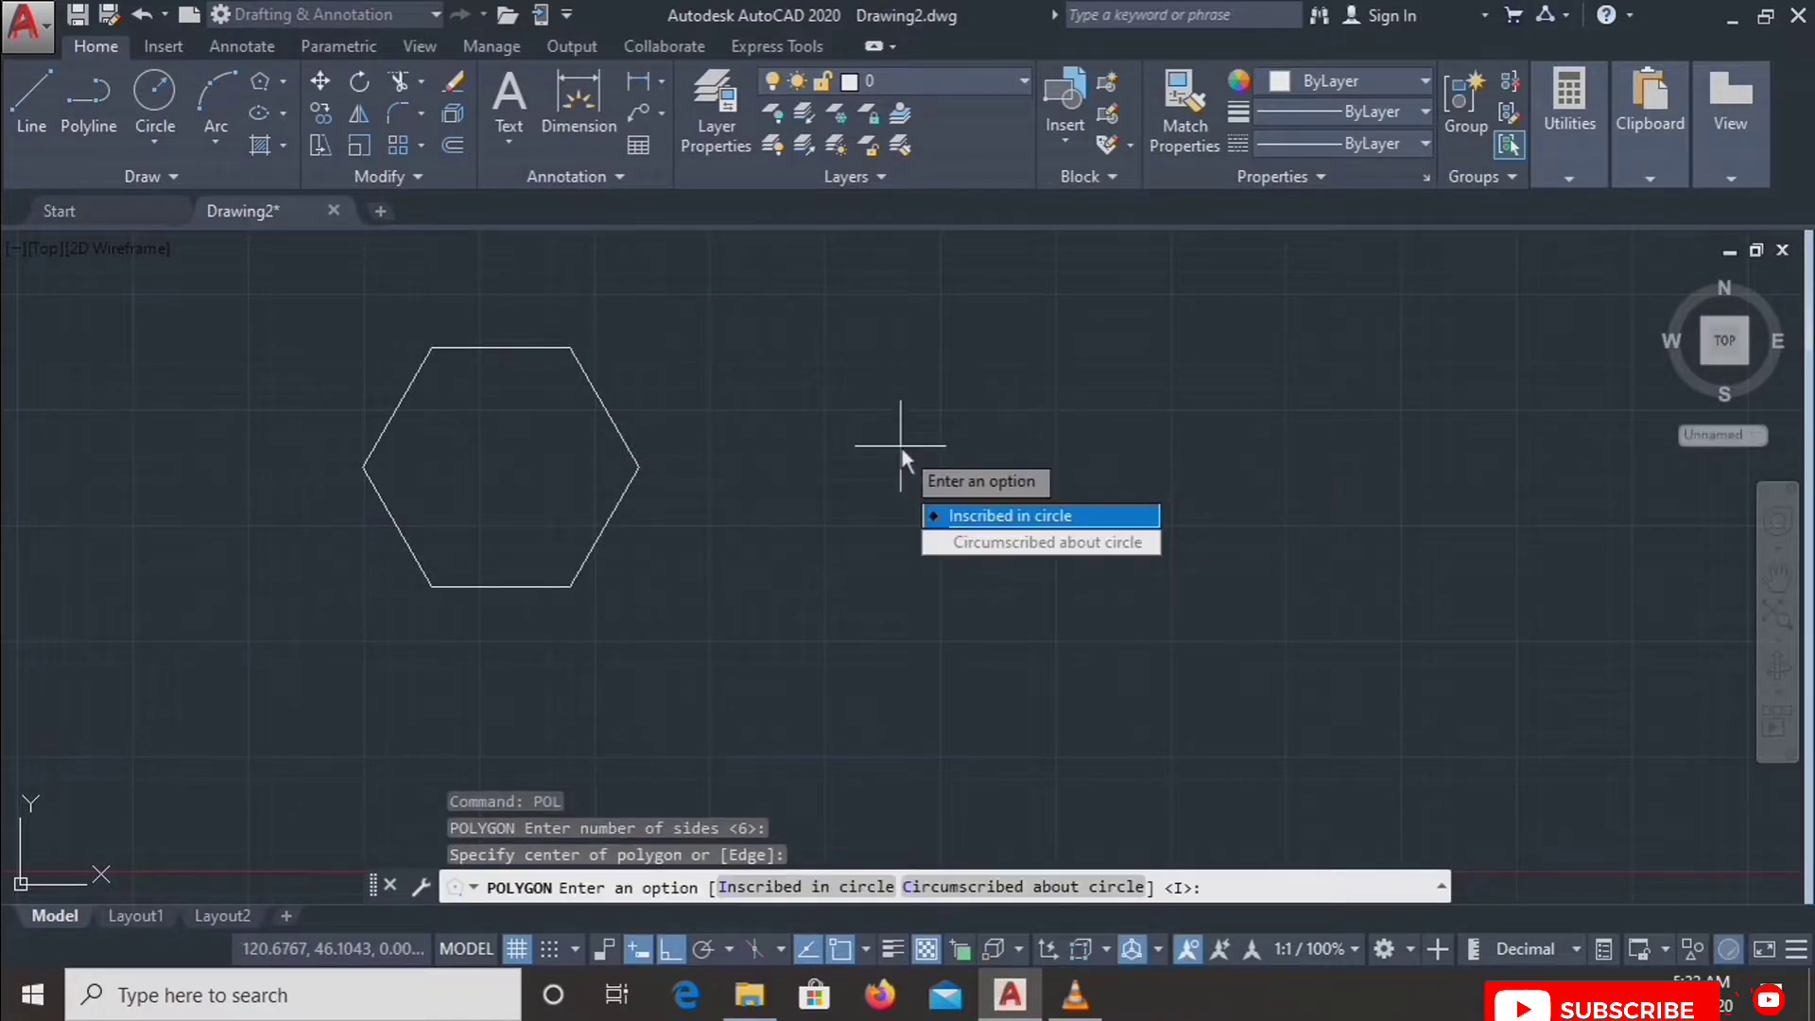
{"action": "left_click", "coordinate": [960, 541]}
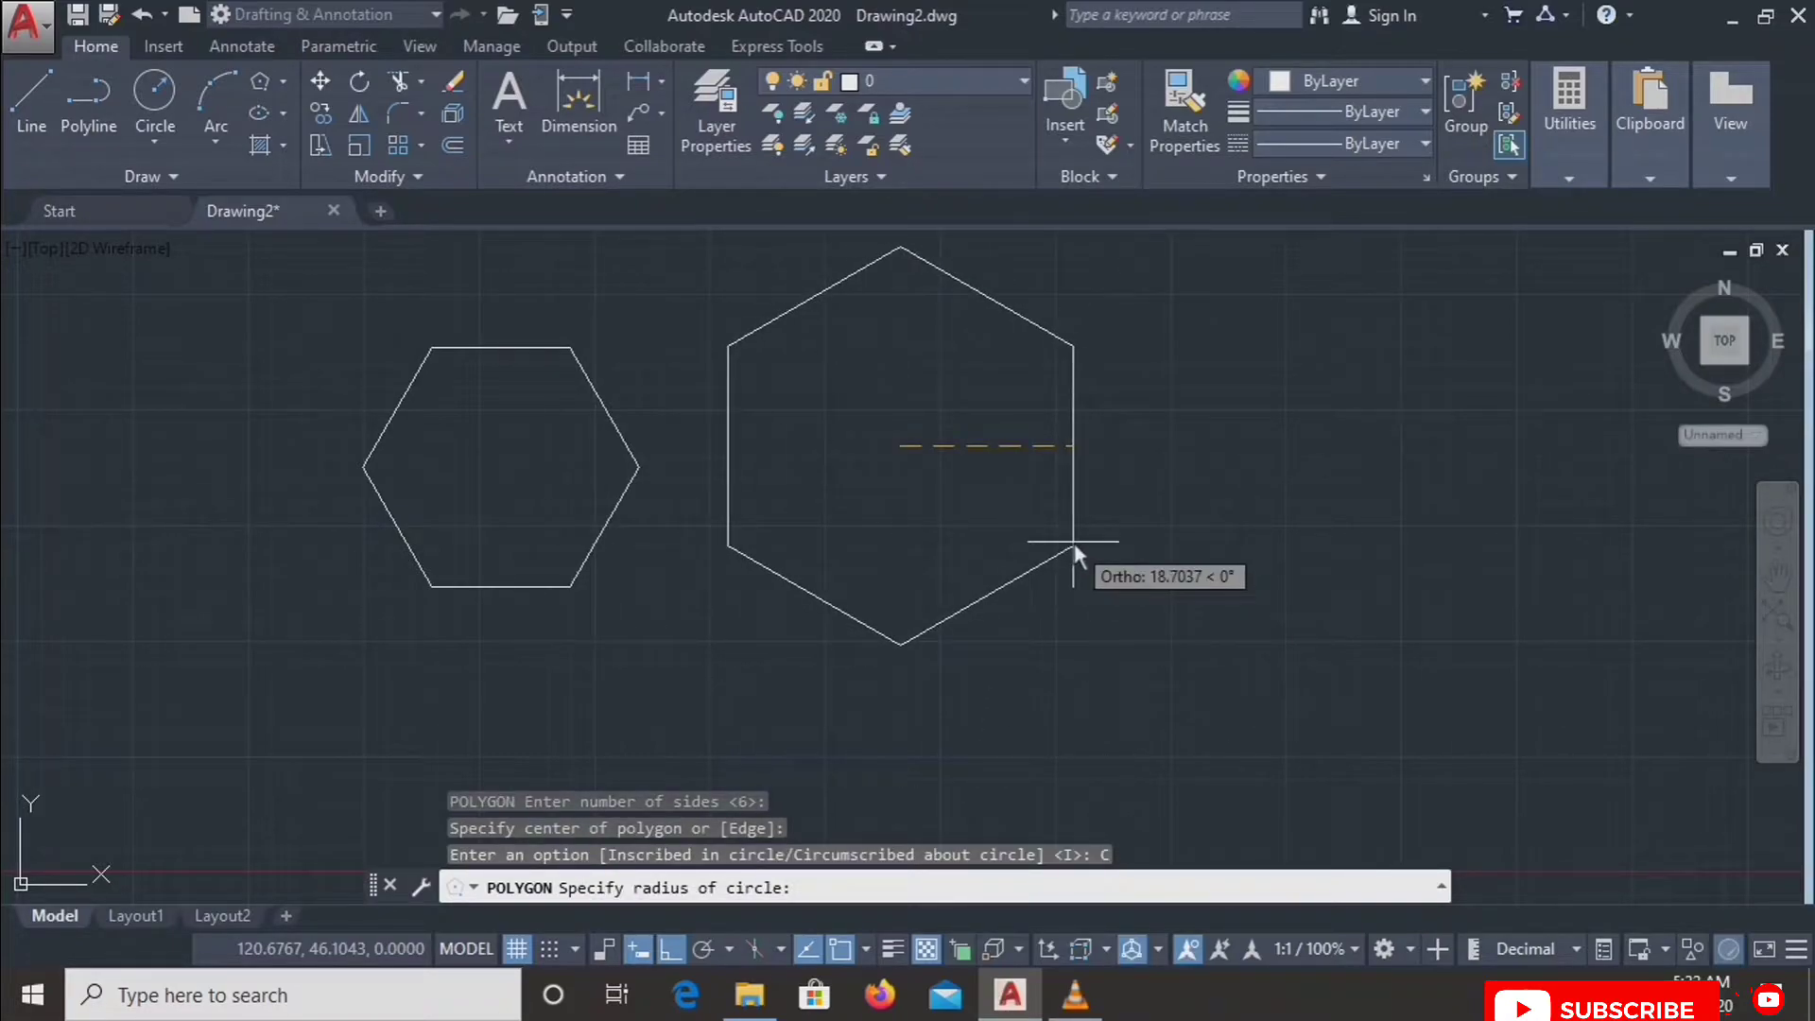
{"action": "type", "text": "15"}
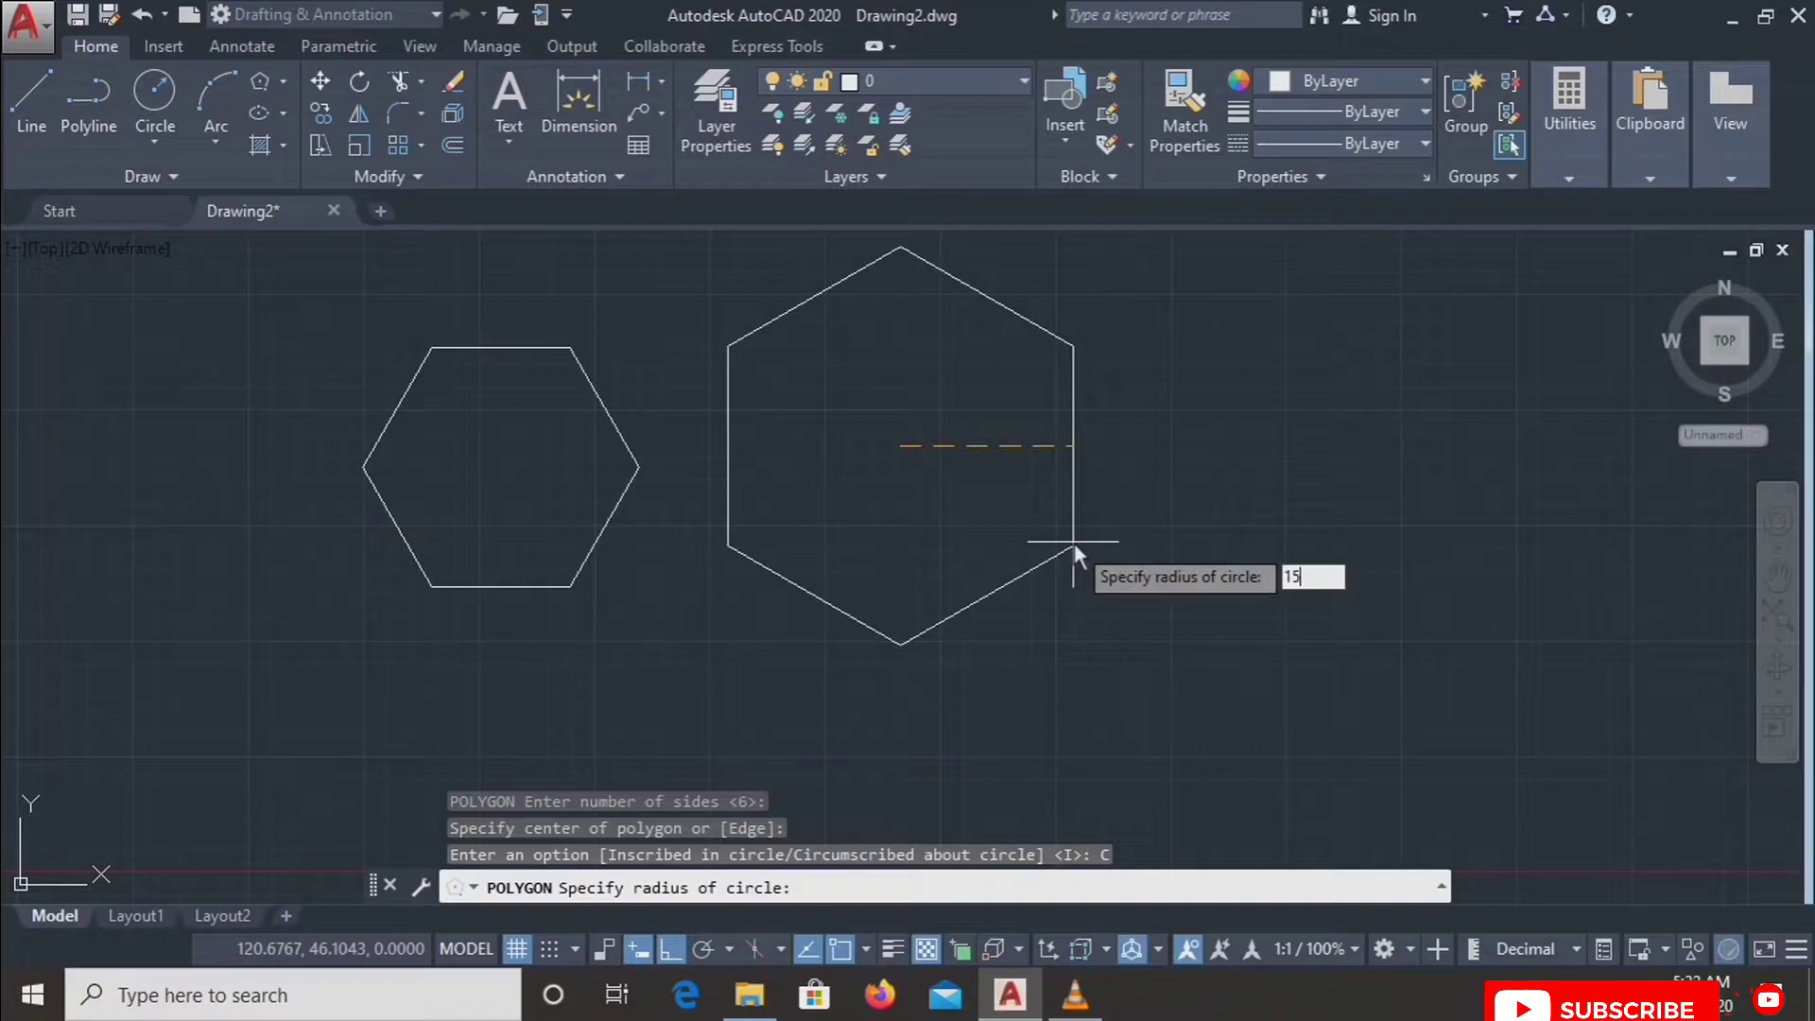
{"action": "key", "text": "Return"}
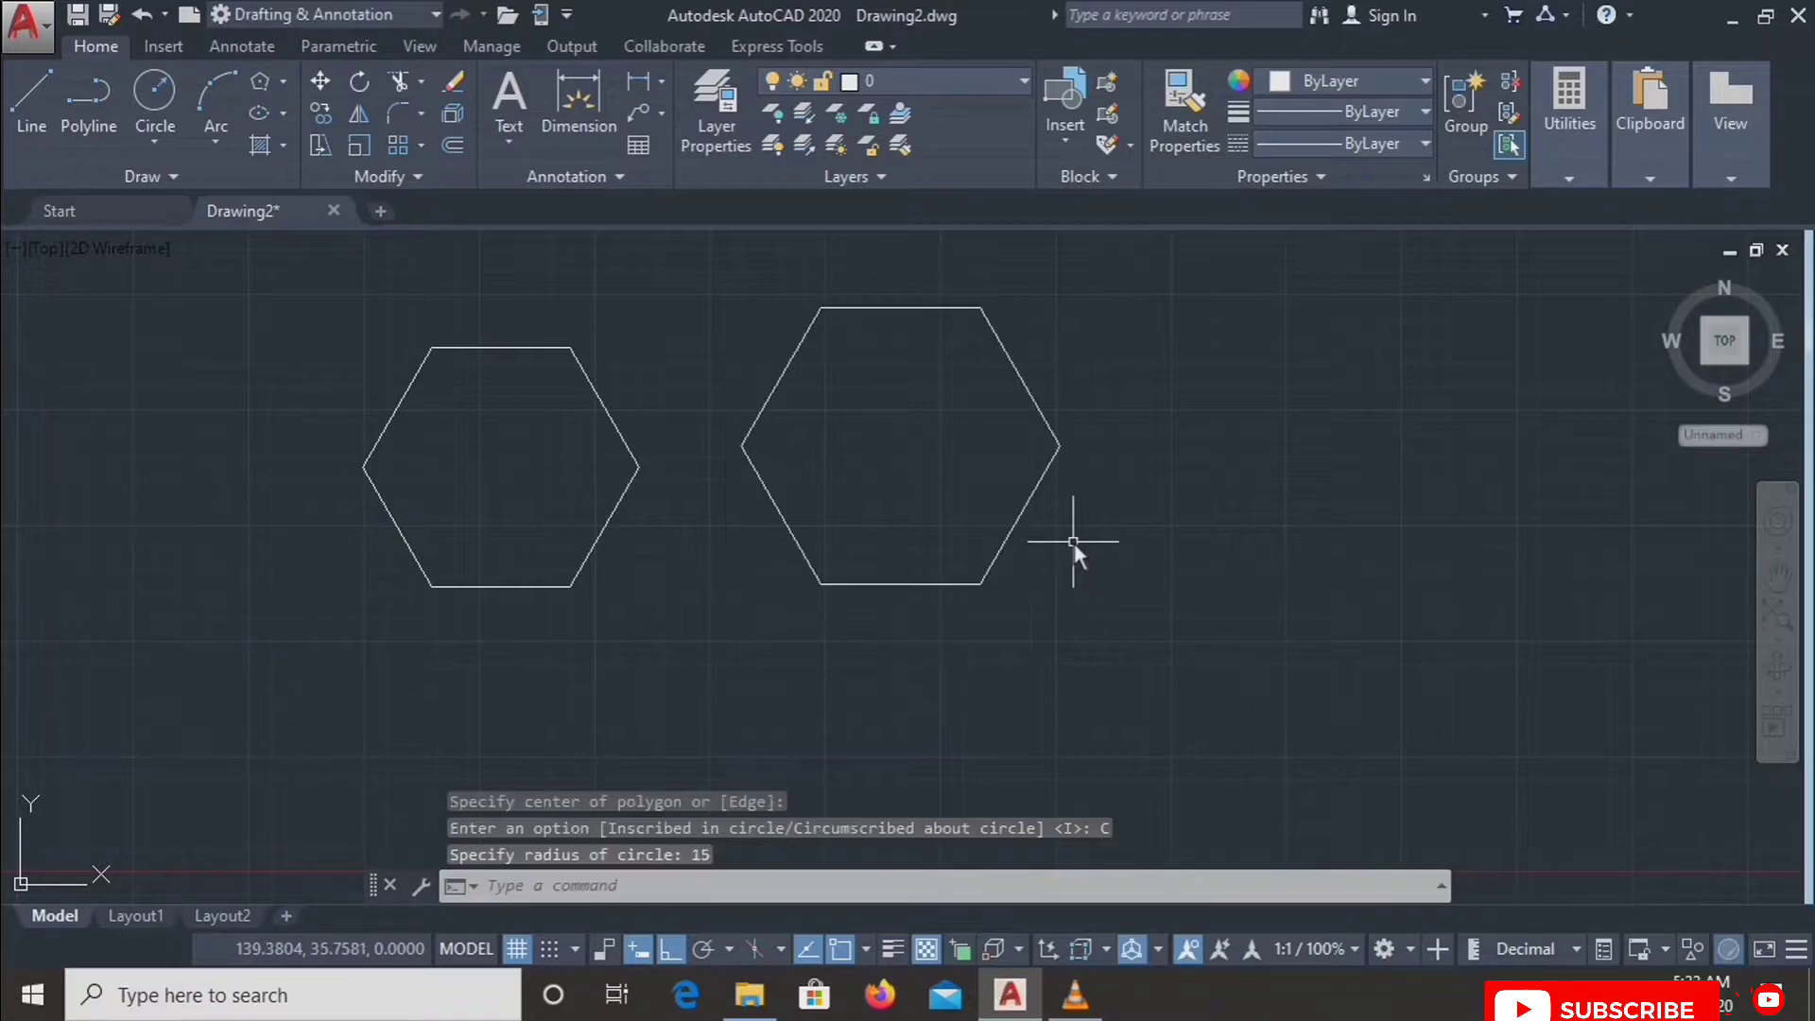
{"action": "left_click", "coordinate": [797, 418]}
{"action": "left_click", "coordinate": [764, 379]}
{"action": "left_click", "coordinate": [688, 384]}
{"action": "key", "text": "Escape"}
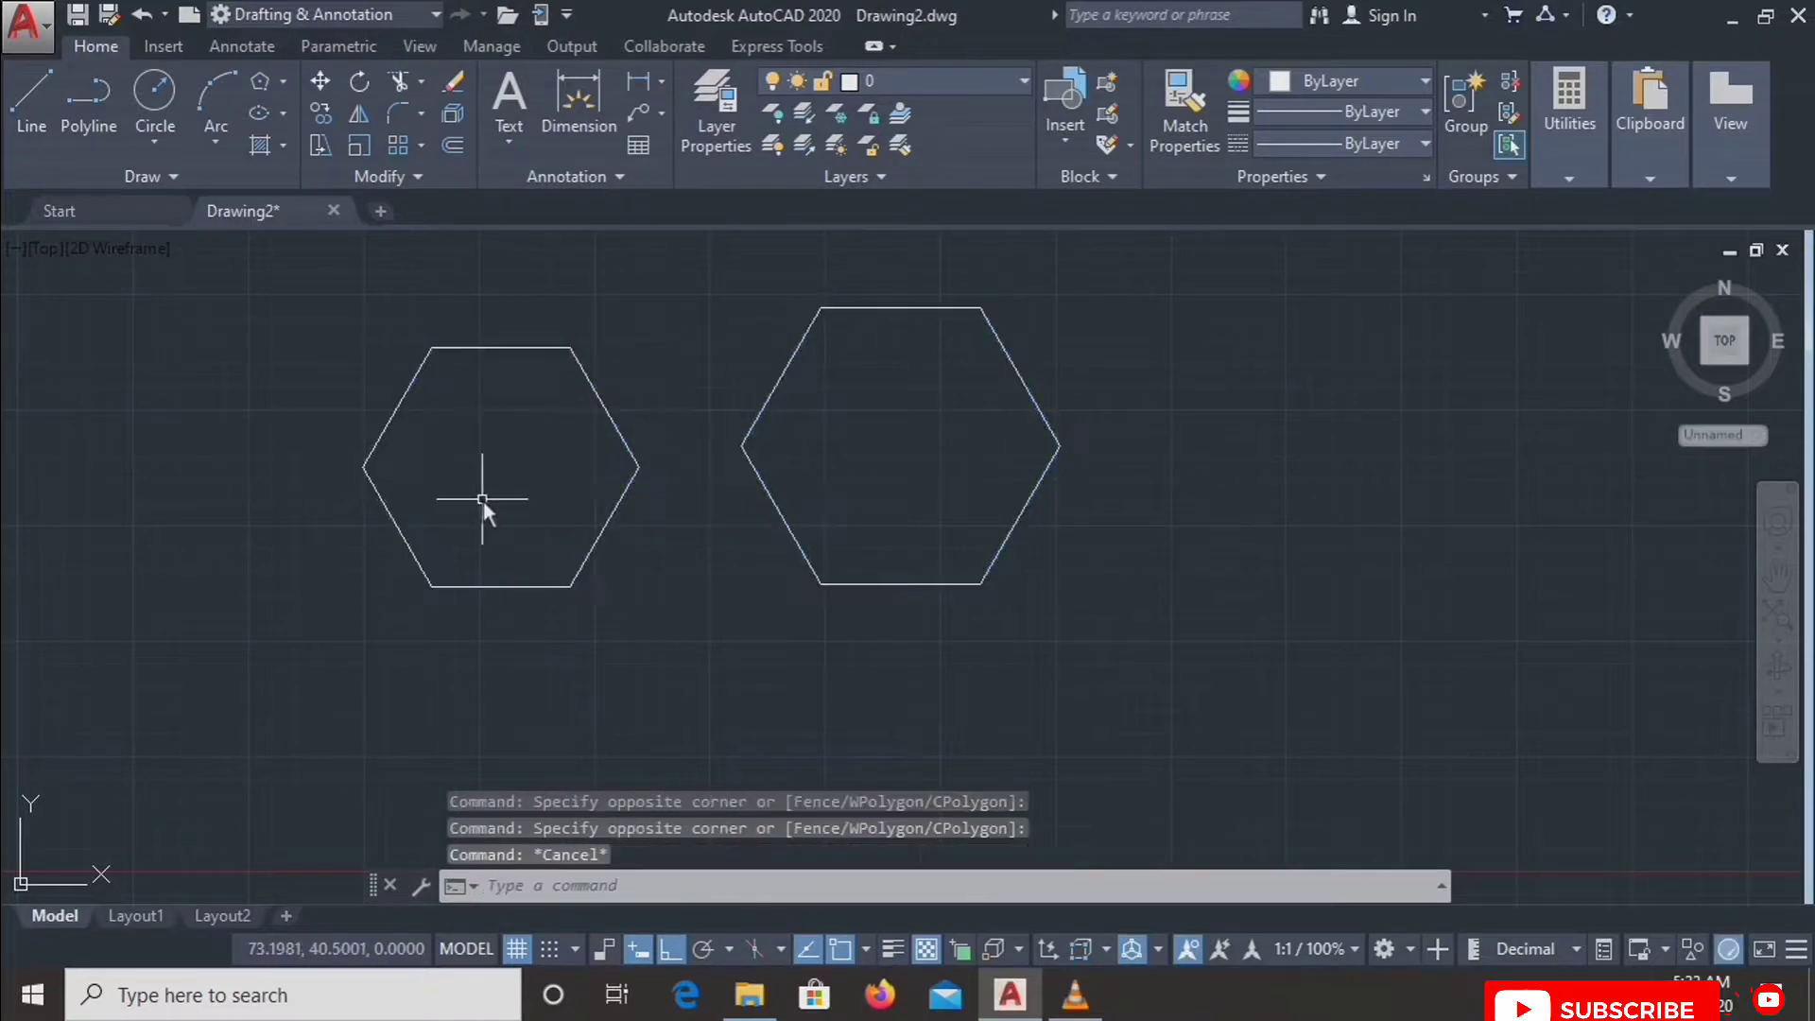
Step: Draw a circle of radius 15 centred on the inscribed hexagon
{"action": "scroll", "coordinate": [747, 412], "scroll_direction": "up", "scroll_amount": 2}
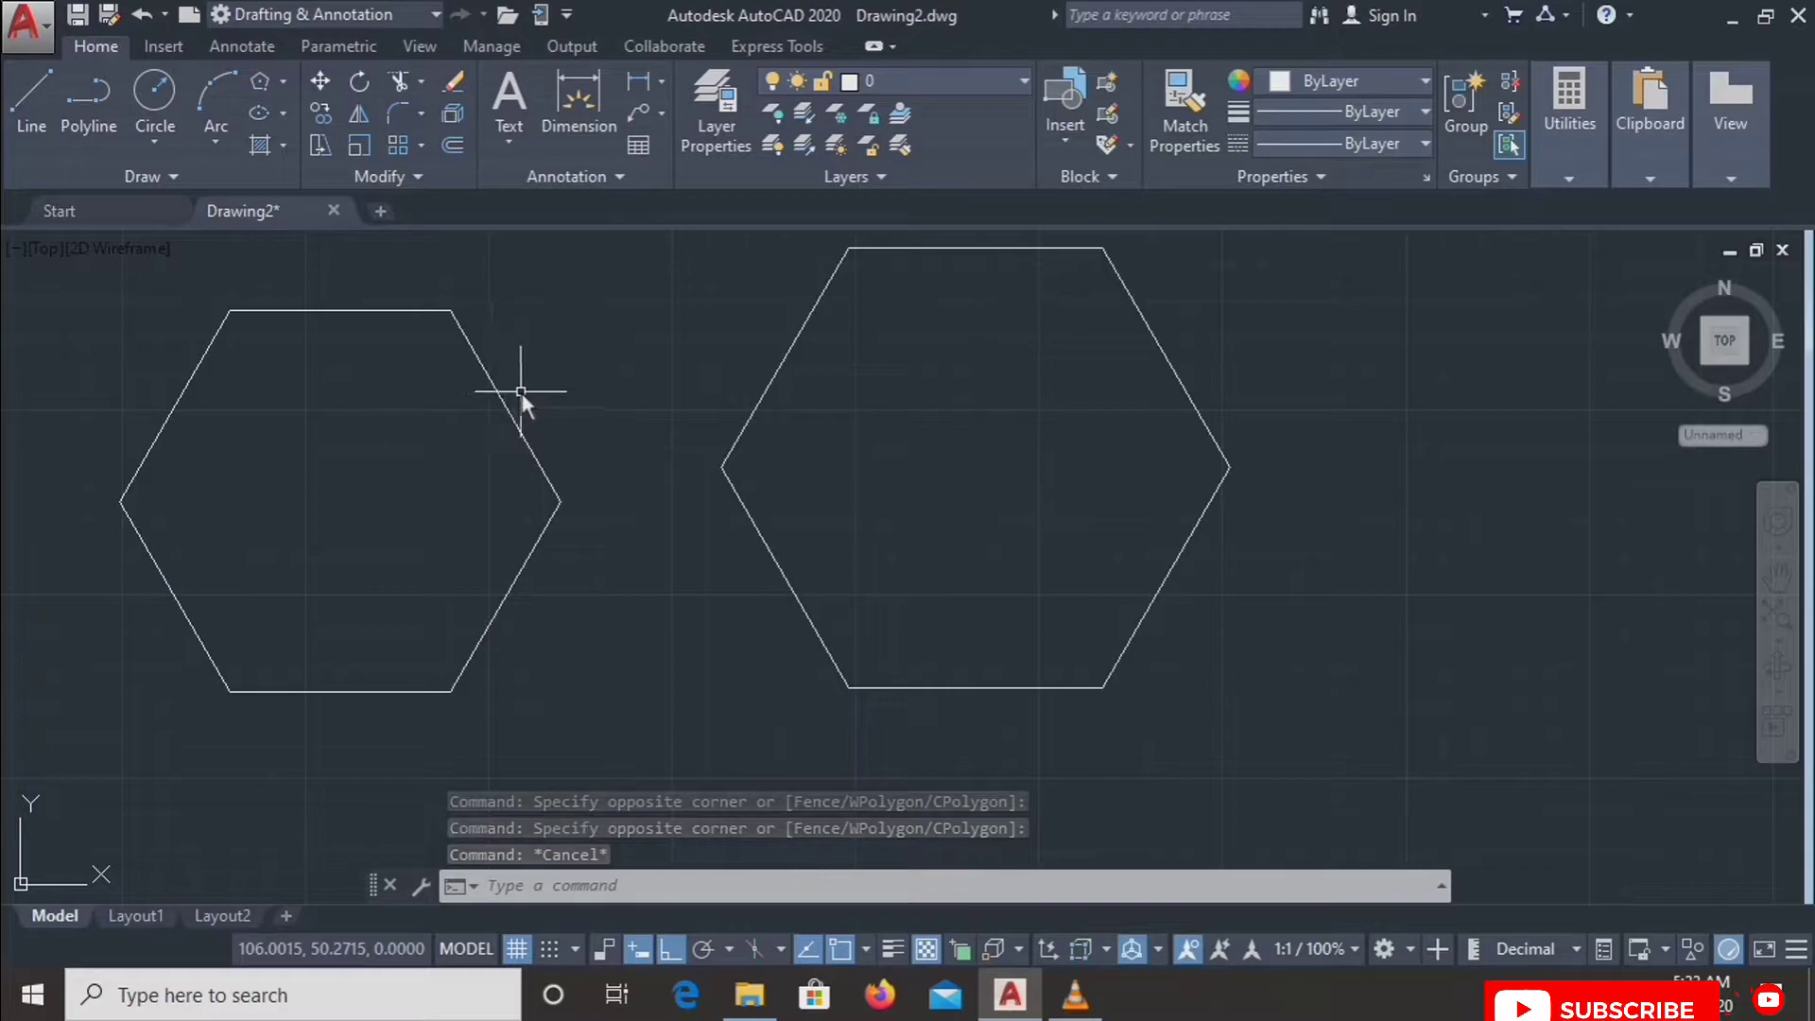
{"action": "key", "text": "Escape"}
{"action": "scroll", "coordinate": [522, 394], "scroll_direction": "down", "scroll_amount": 2}
{"action": "middle_click_drag", "start_coordinate": [575, 378], "coordinate": [624, 450]}
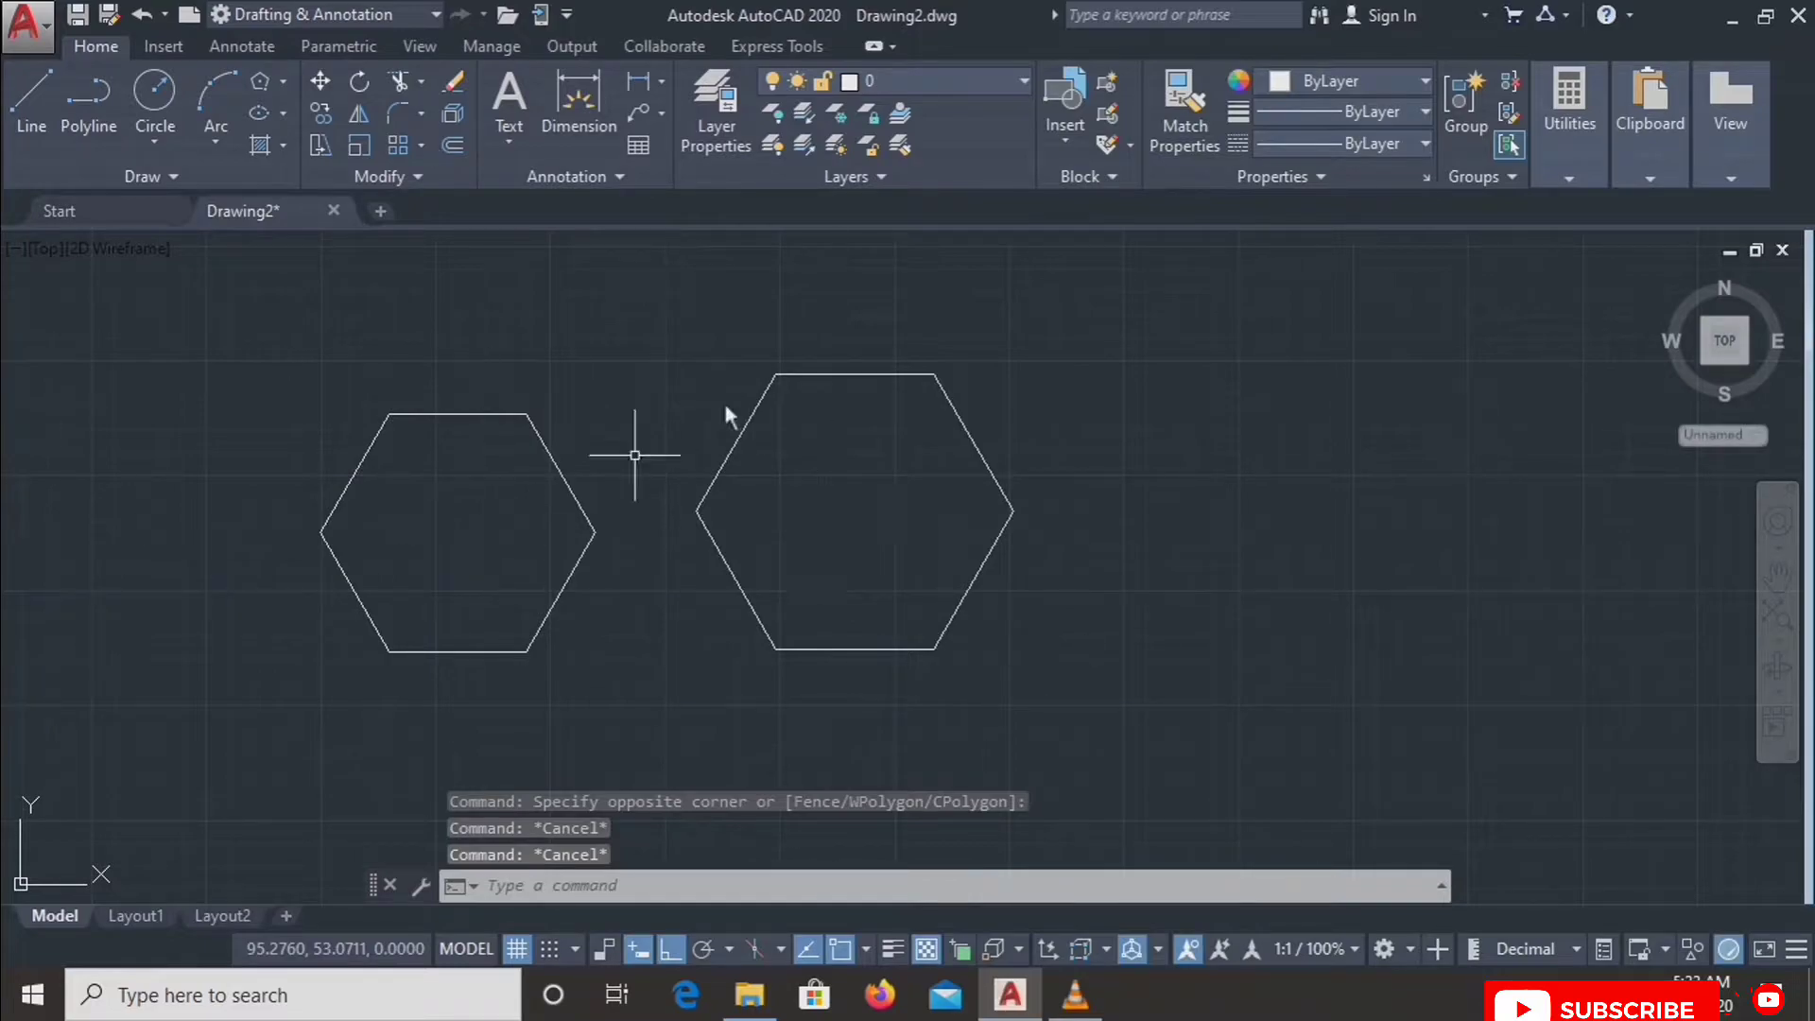
{"action": "left_click", "coordinate": [165, 100]}
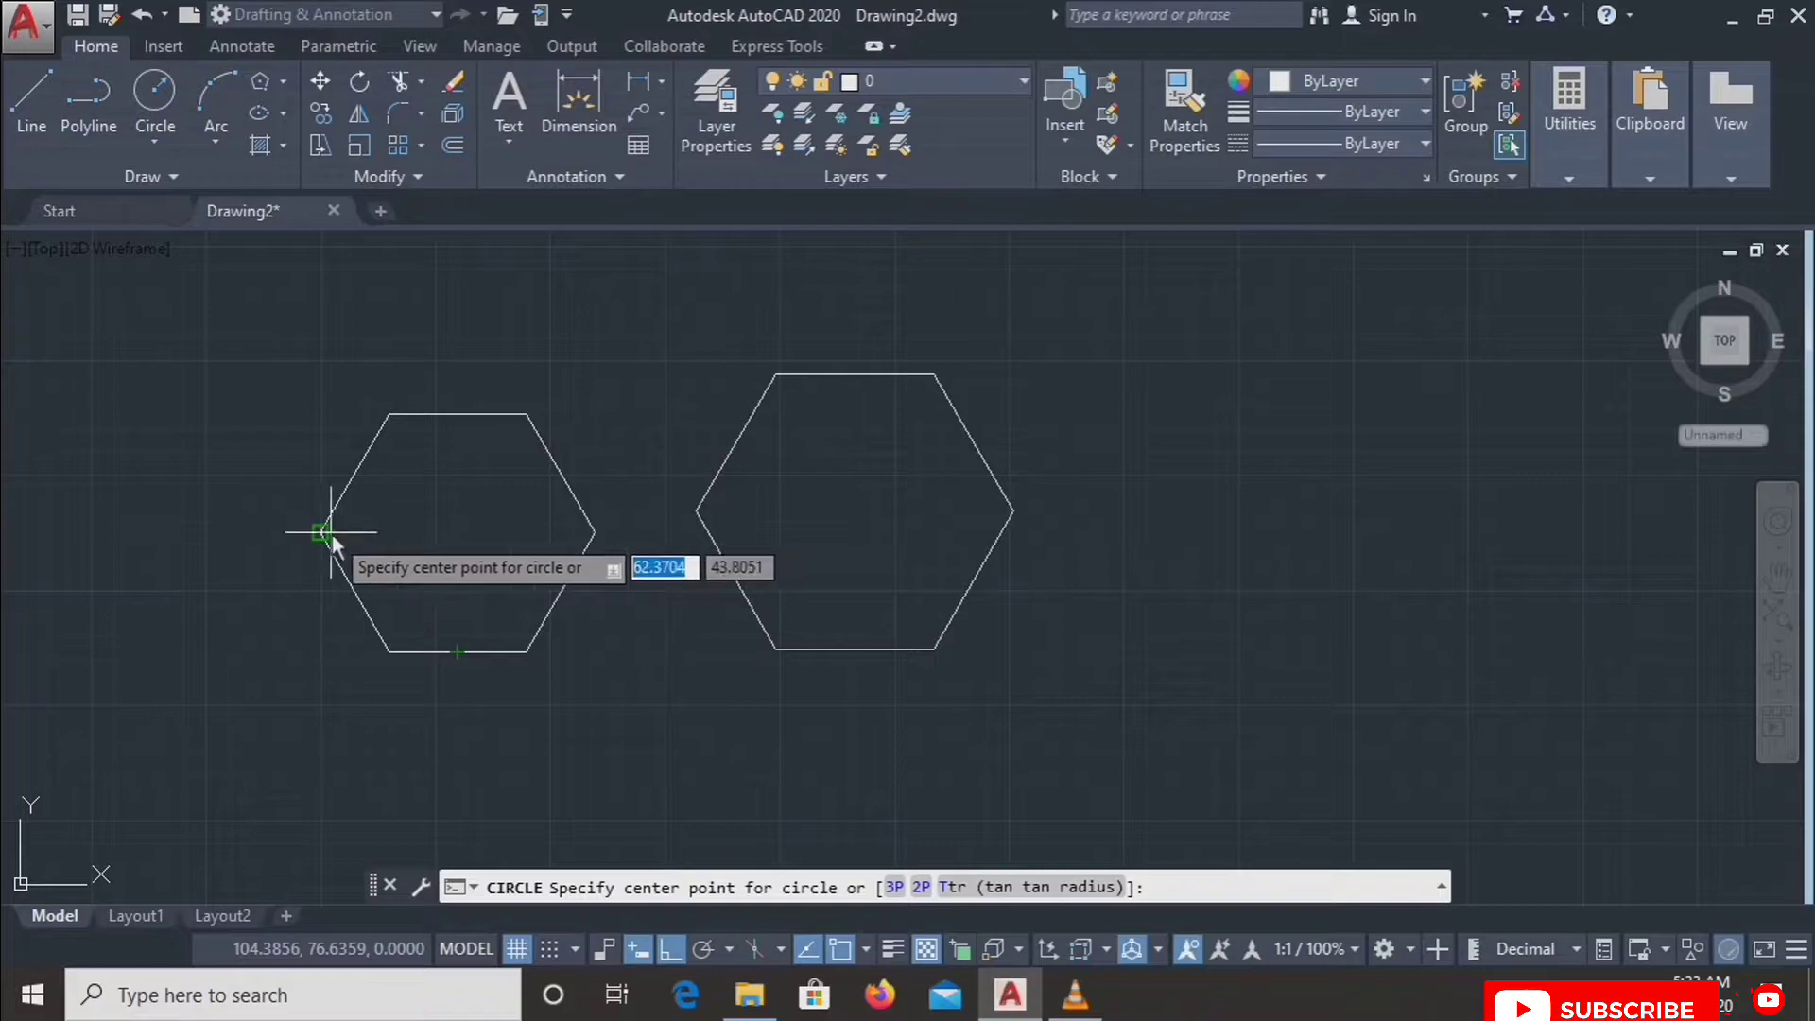
{"action": "left_click", "coordinate": [458, 533]}
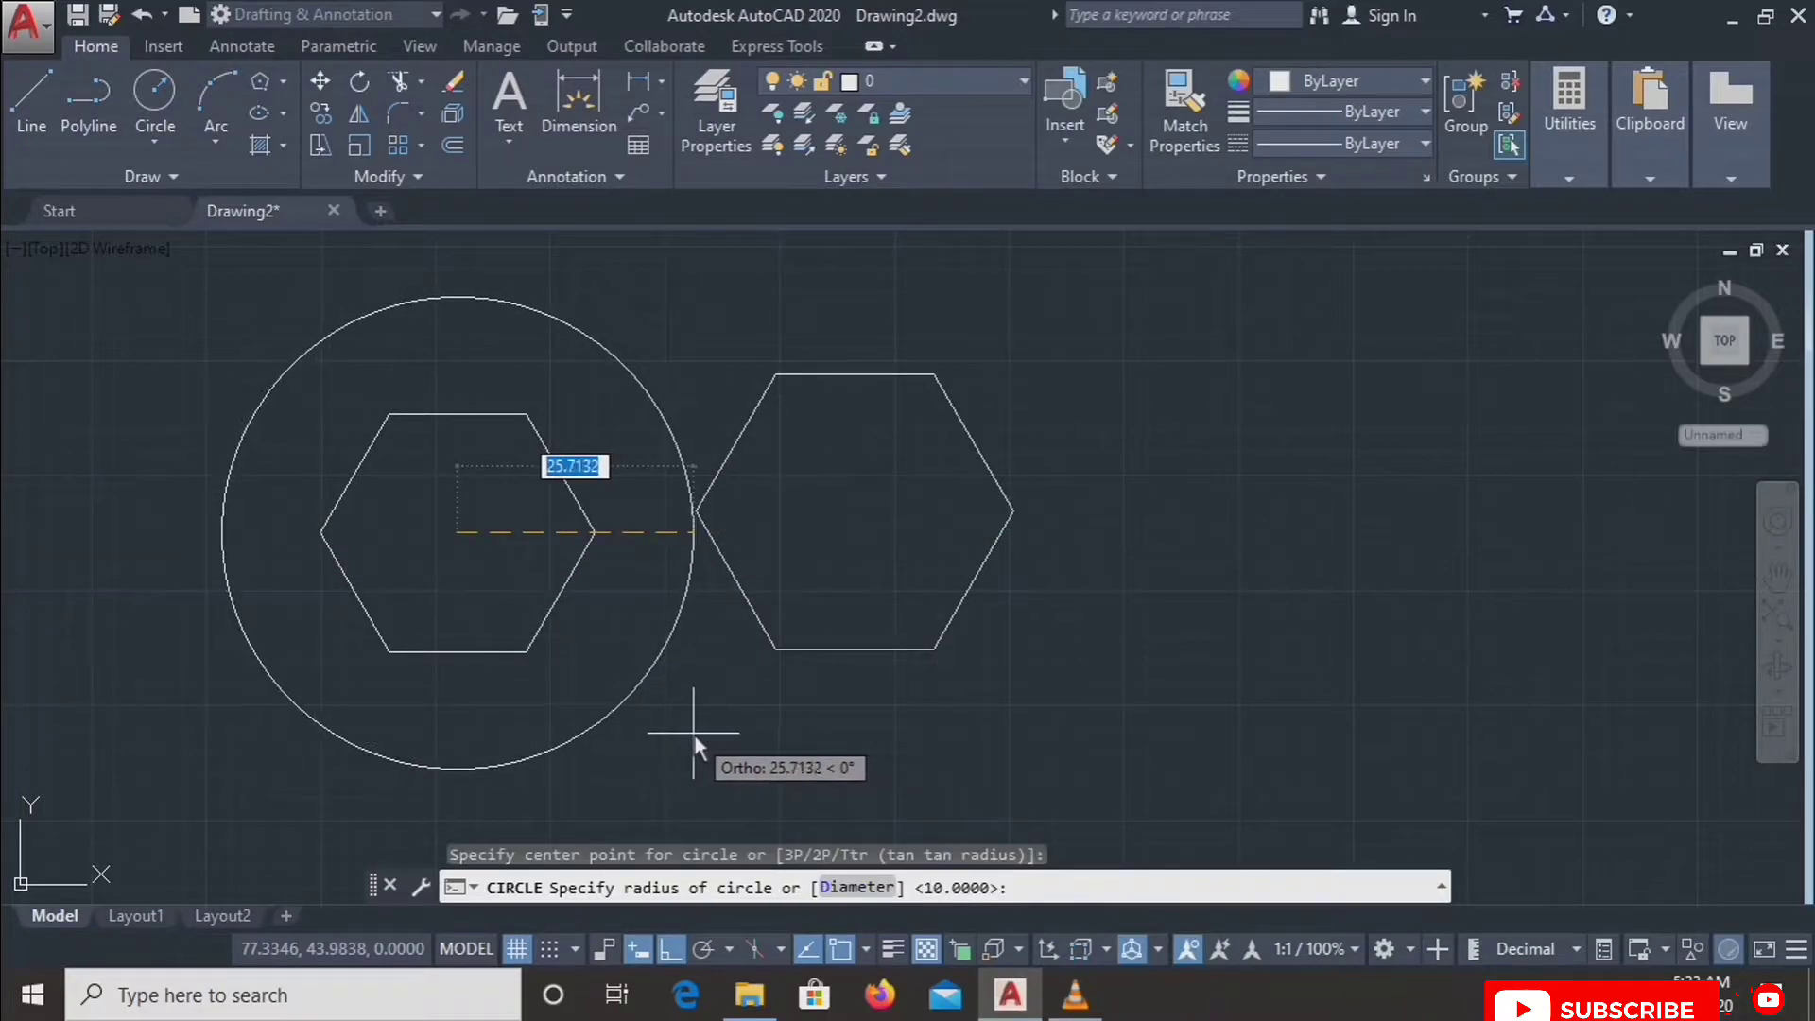
{"action": "type", "text": "15"}
{"action": "key", "text": "Return"}
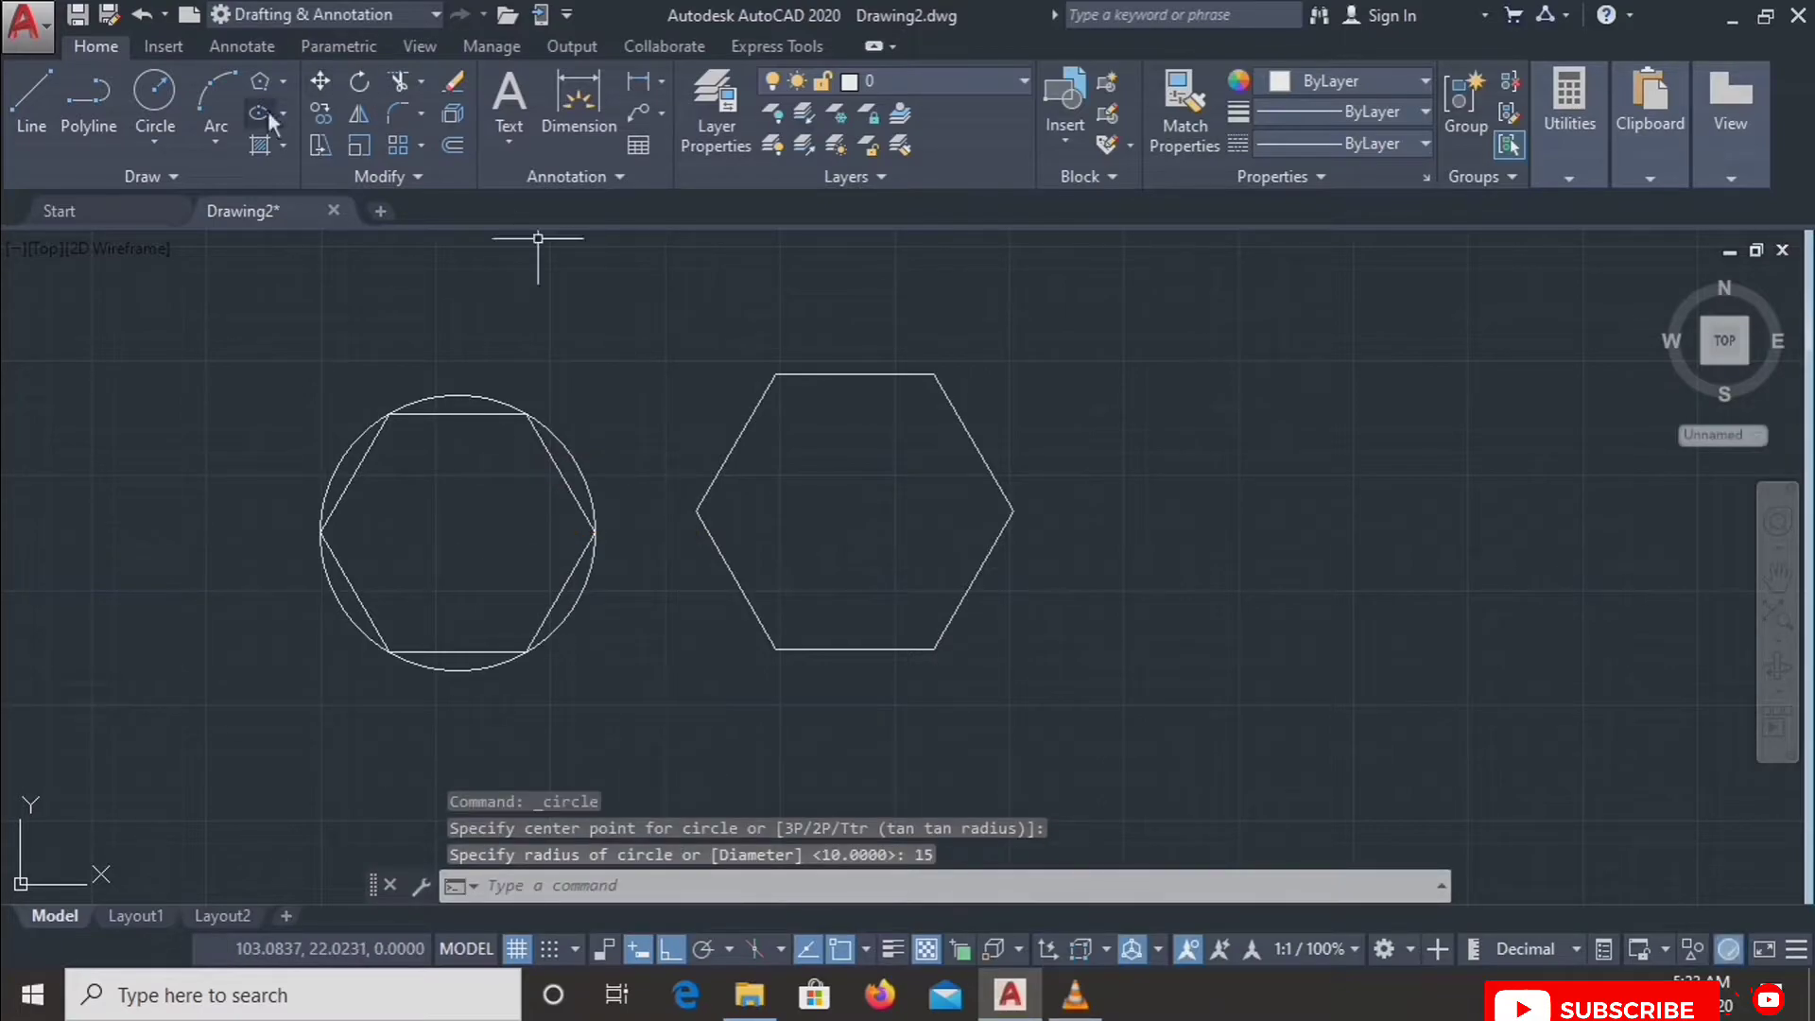
Step: Draw a circle of radius 15 centred on the circumscribed hexagon
{"action": "key", "text": "Return"}
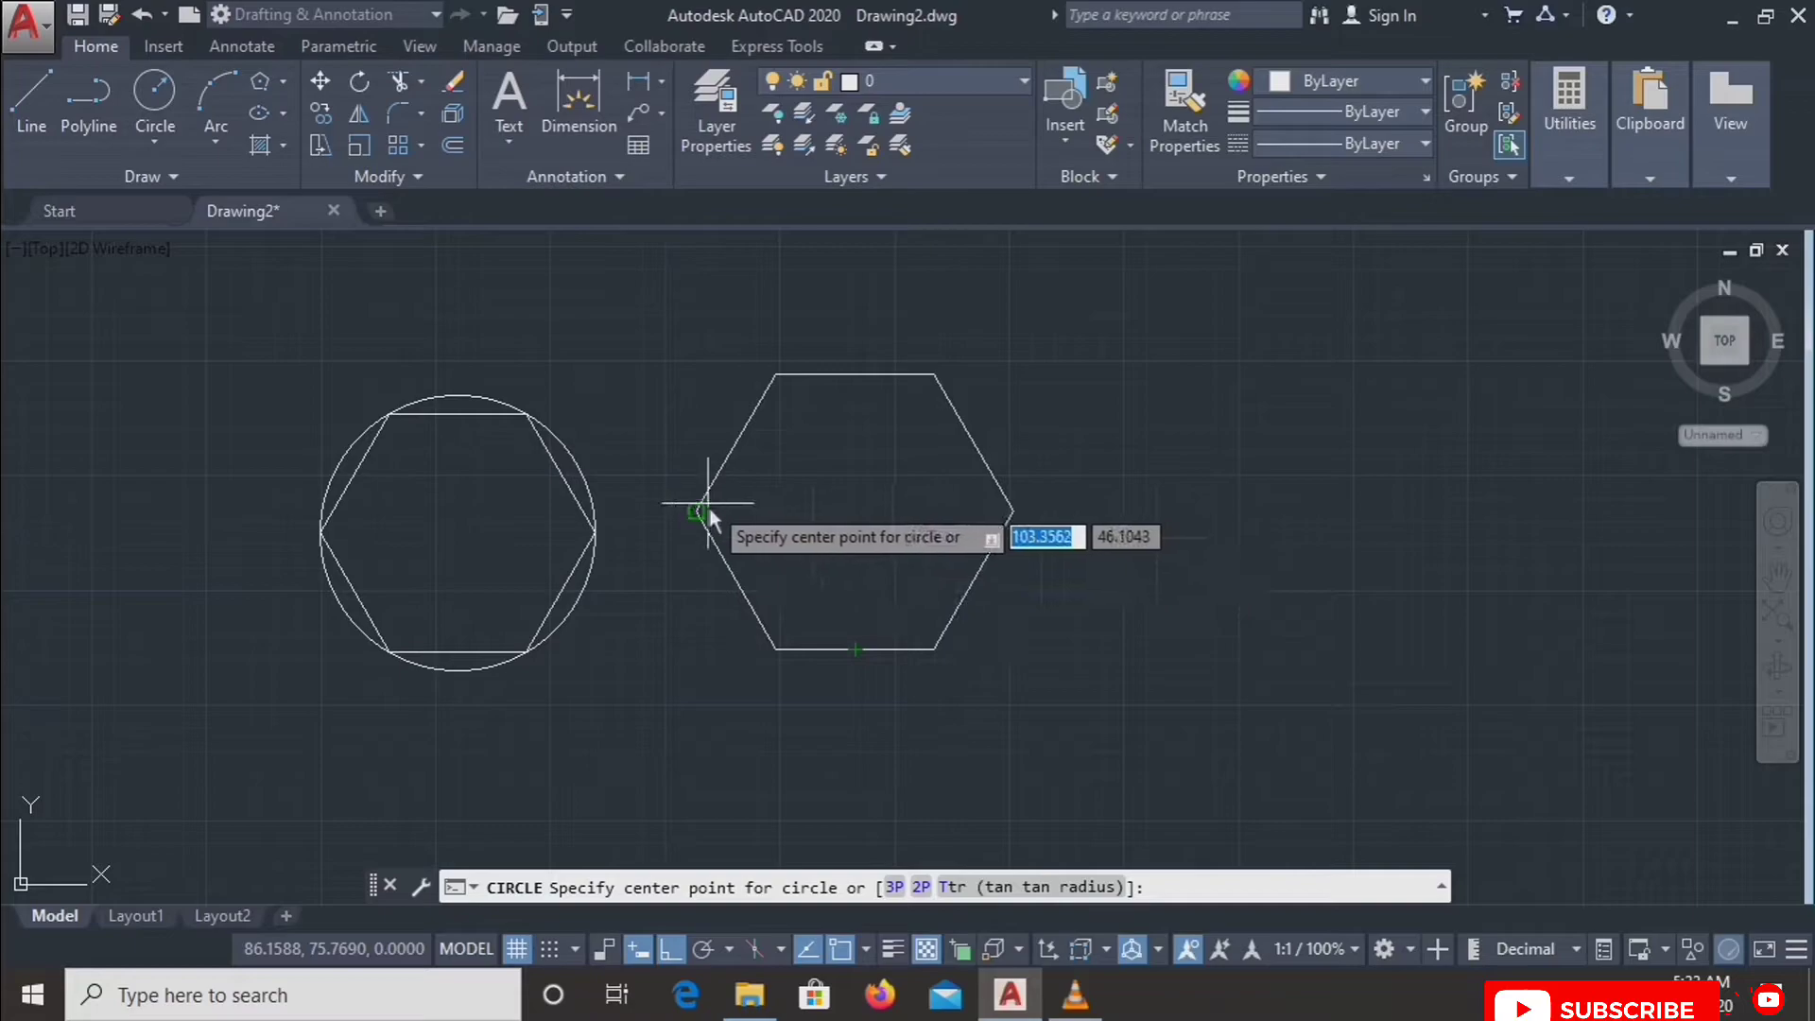
{"action": "left_click", "coordinate": [855, 512]}
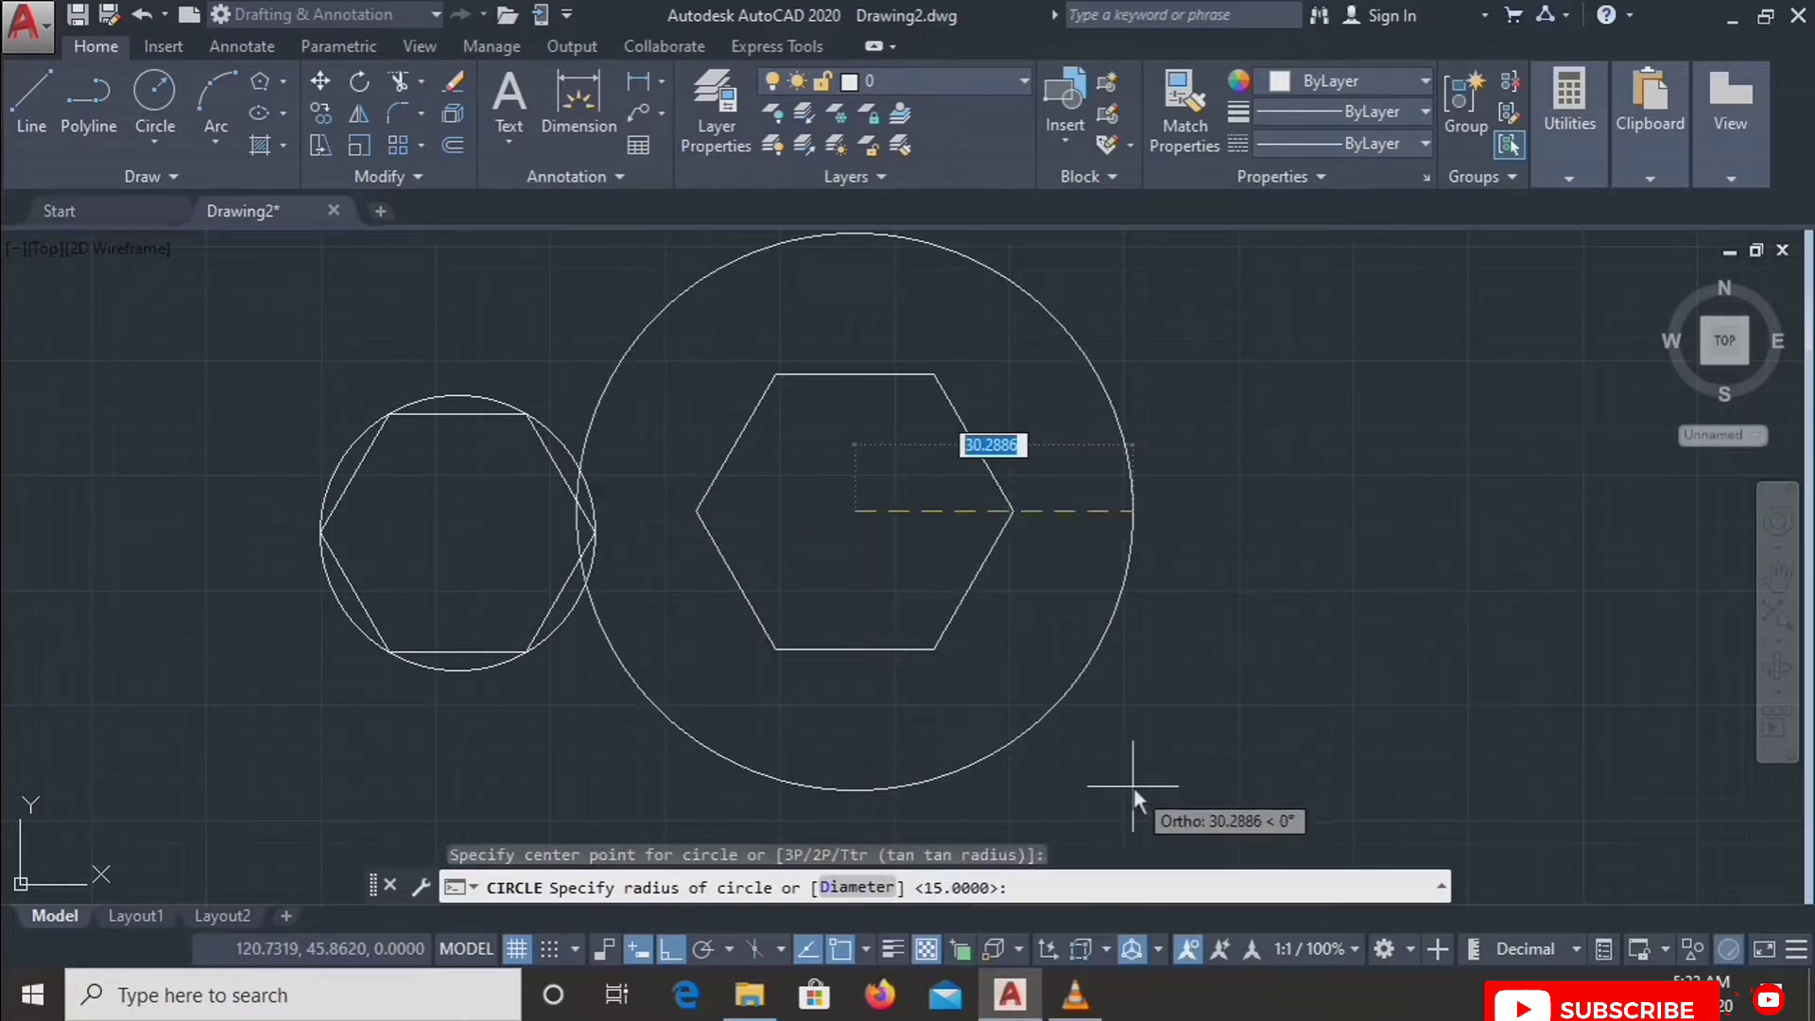
{"action": "type", "text": "15"}
{"action": "key", "text": "Return"}
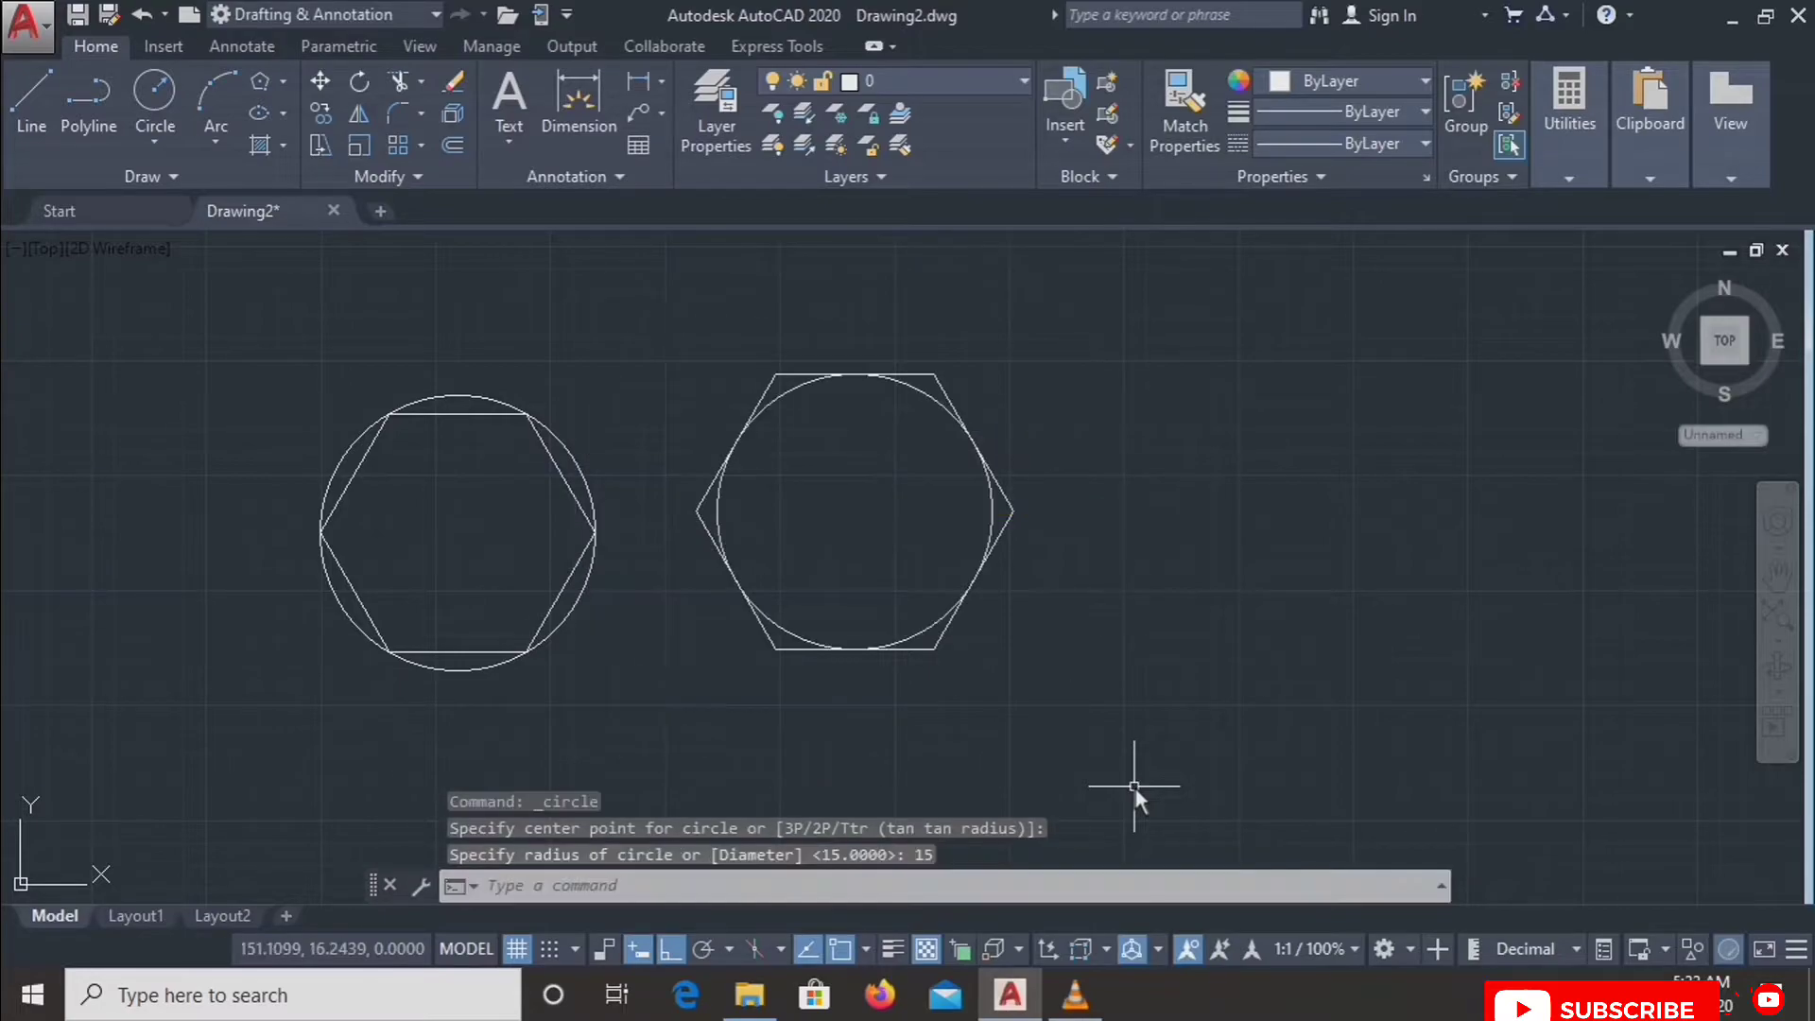
Step: Compare how the corners and sides of the inscribed and circumscribed hexagons meet their circles
{"action": "scroll", "coordinate": [520, 450], "scroll_direction": "up", "scroll_amount": 2}
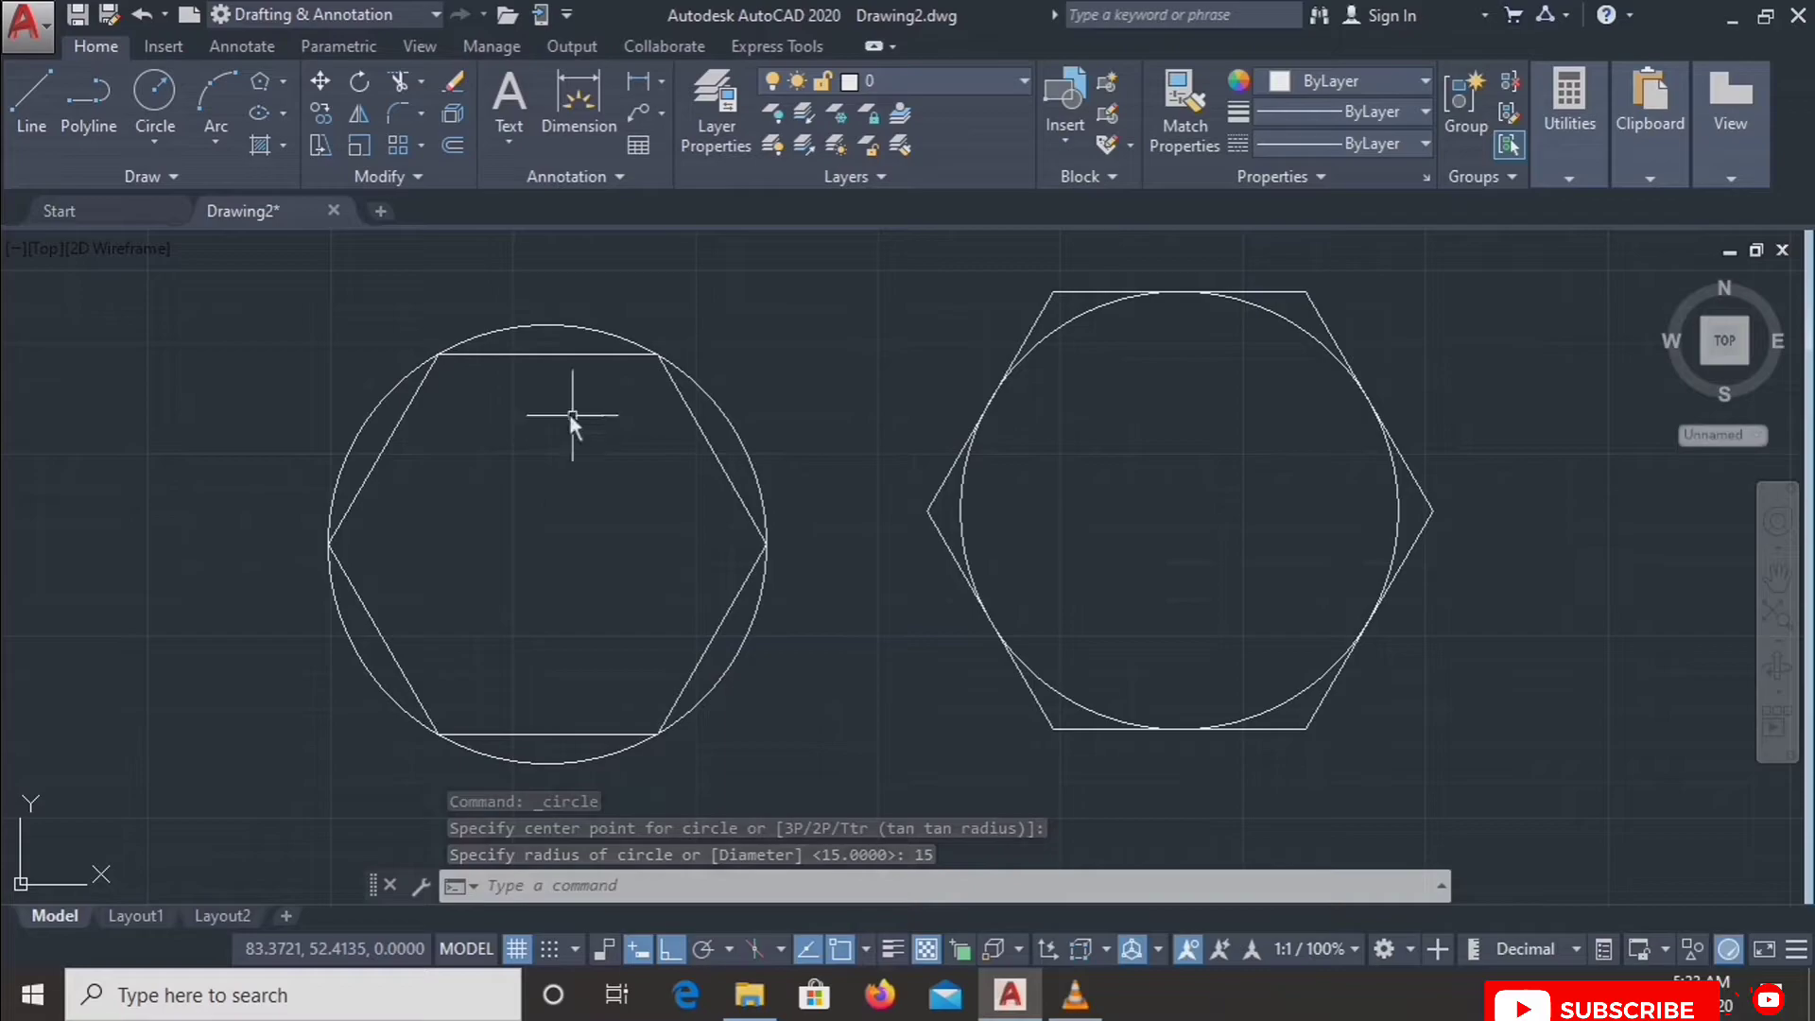
{"action": "scroll", "coordinate": [458, 351], "scroll_direction": "up", "scroll_amount": 2}
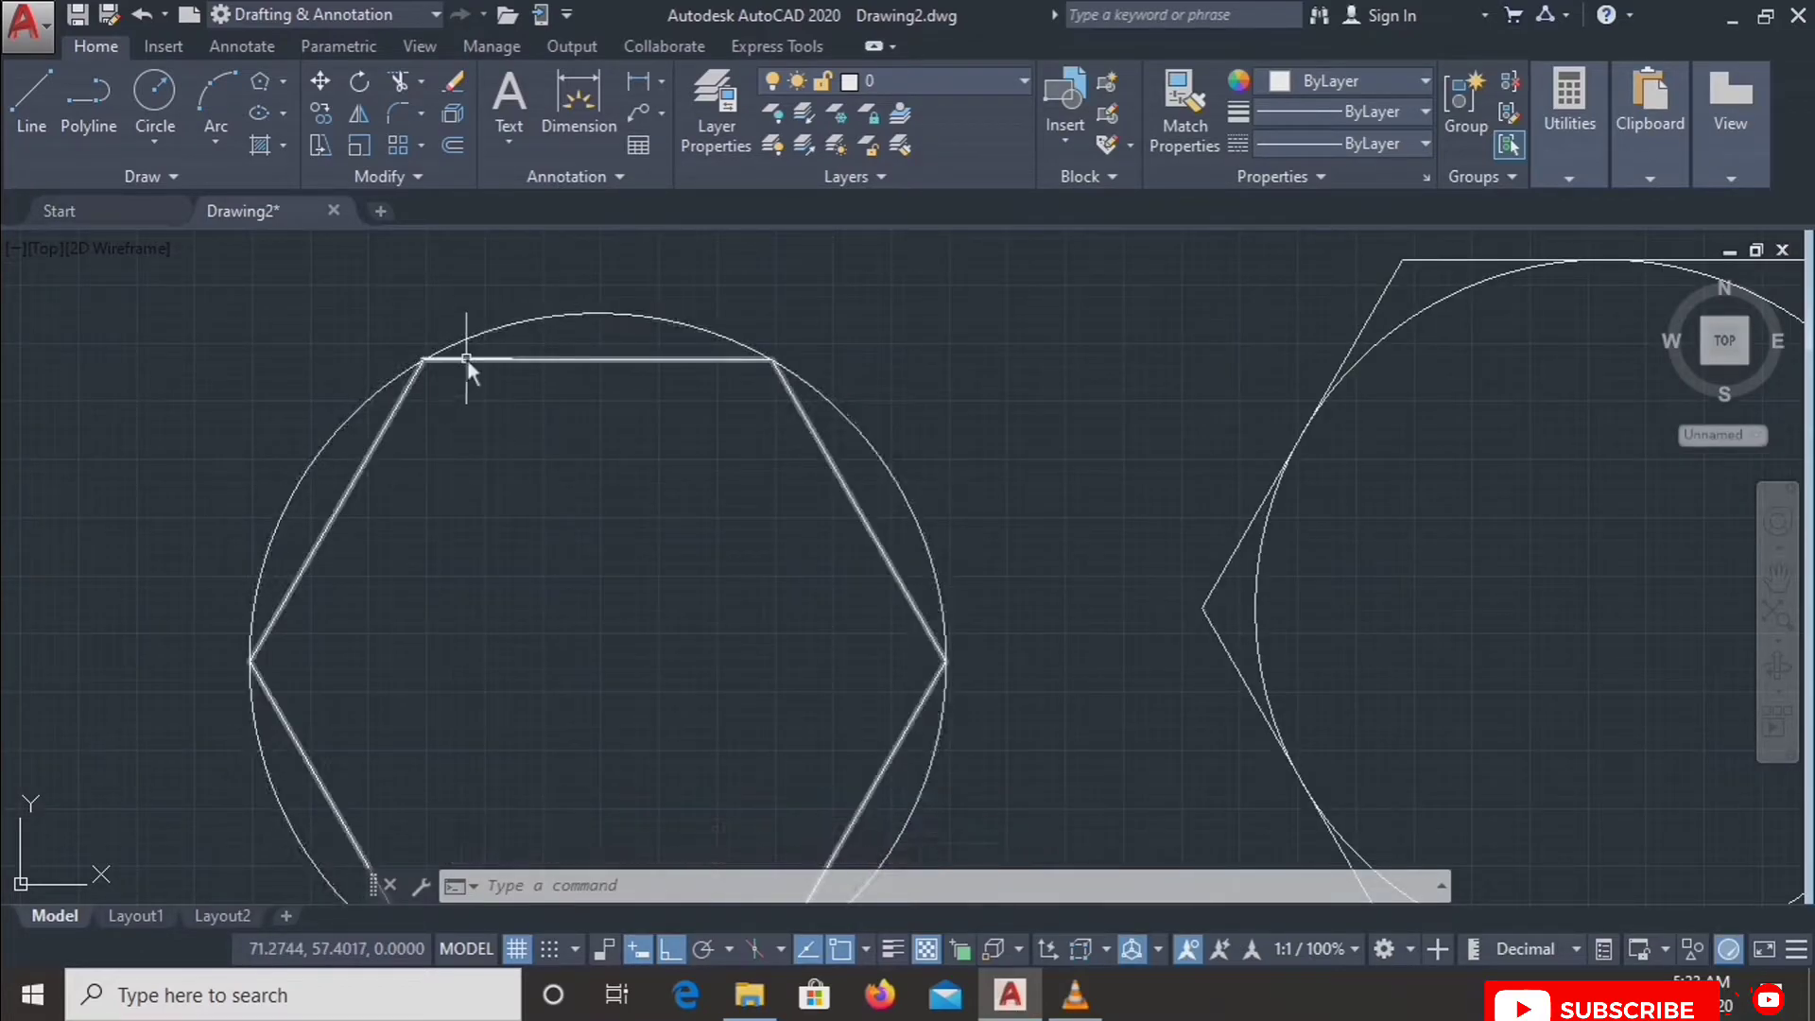
{"action": "scroll", "coordinate": [502, 565], "scroll_direction": "down", "scroll_amount": 4}
{"action": "scroll", "coordinate": [475, 469], "scroll_direction": "up", "scroll_amount": 1}
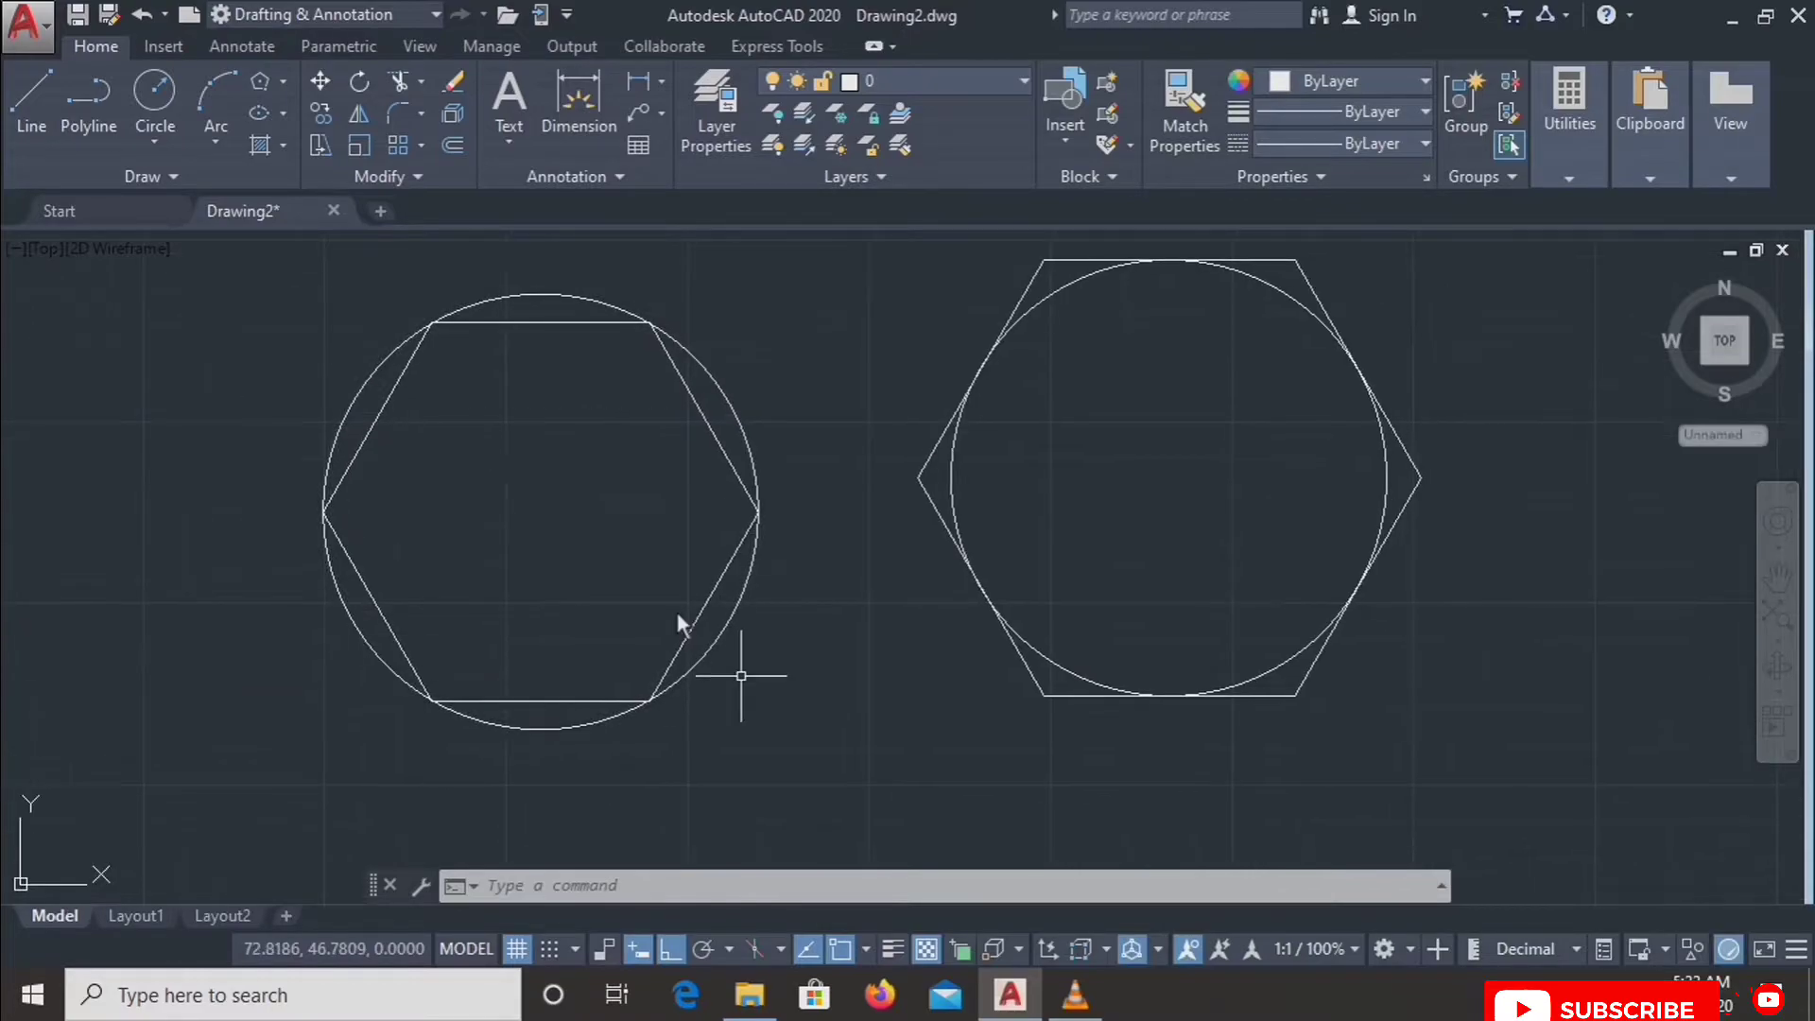
{"action": "middle_click_drag", "start_coordinate": [1193, 550], "coordinate": [825, 690]}
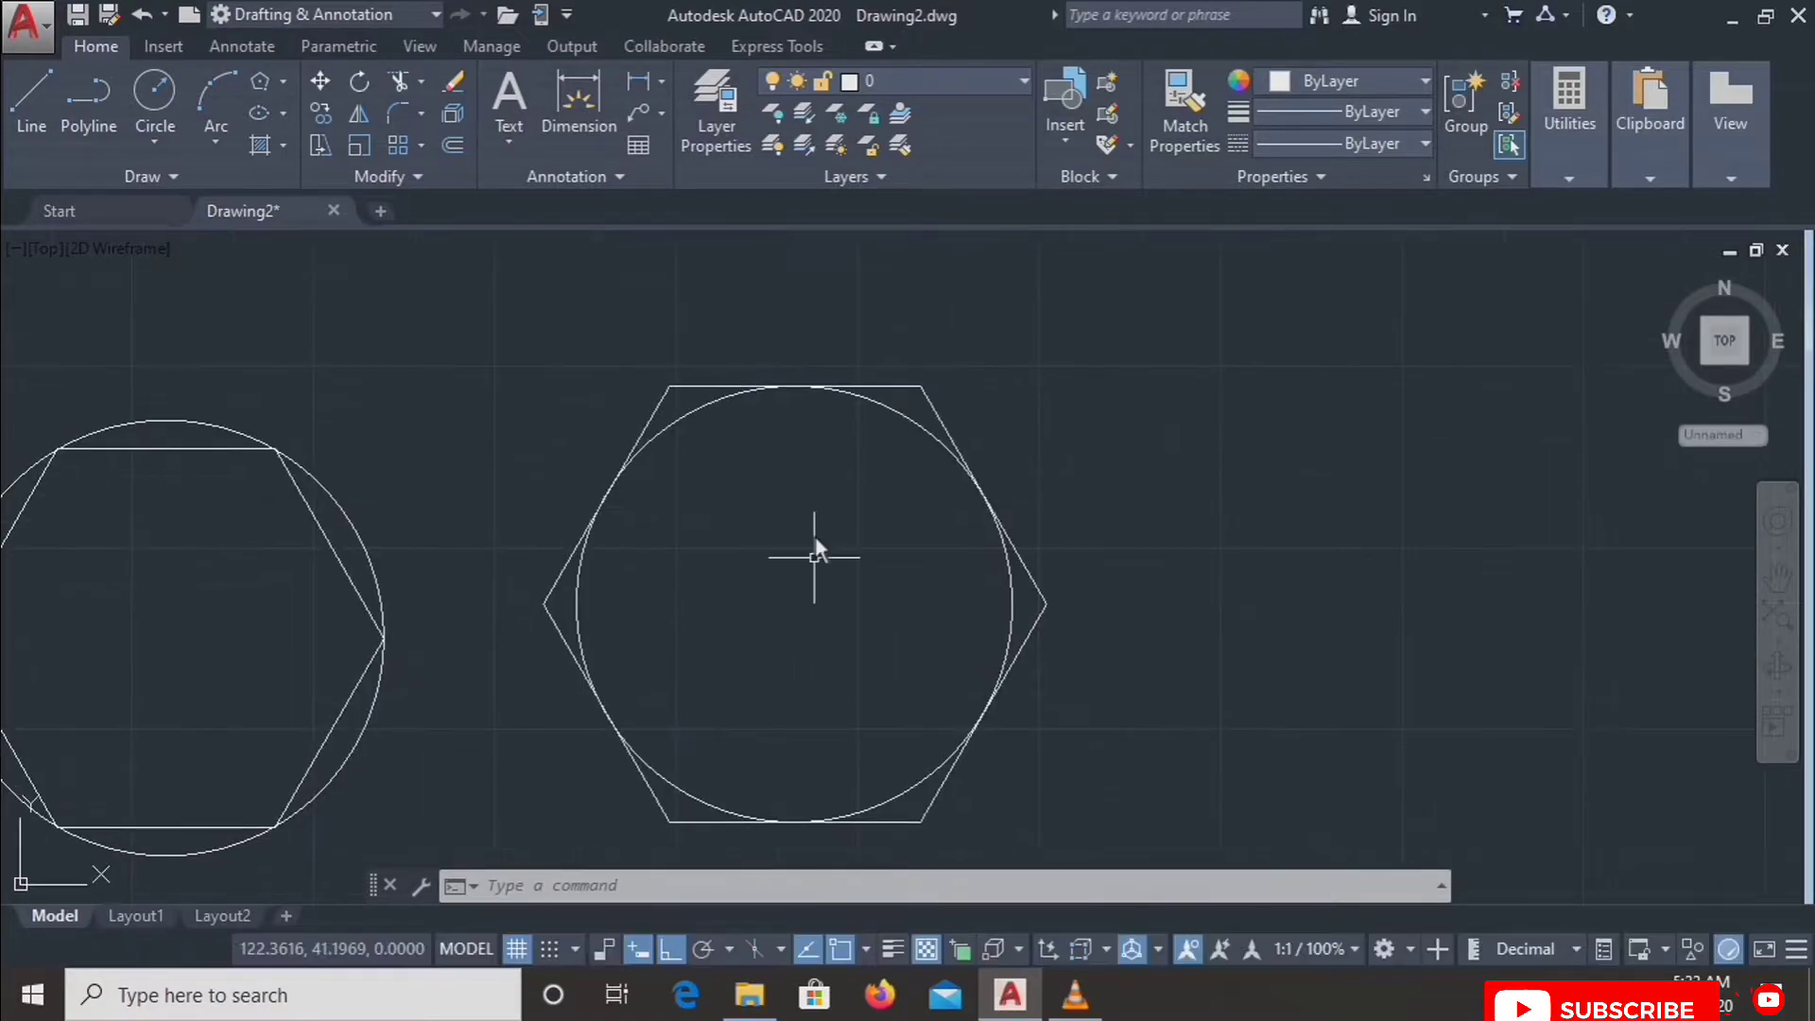
{"action": "scroll", "coordinate": [783, 446], "scroll_direction": "up", "scroll_amount": 2}
{"action": "middle_click_drag", "start_coordinate": [709, 456], "coordinate": [744, 394]}
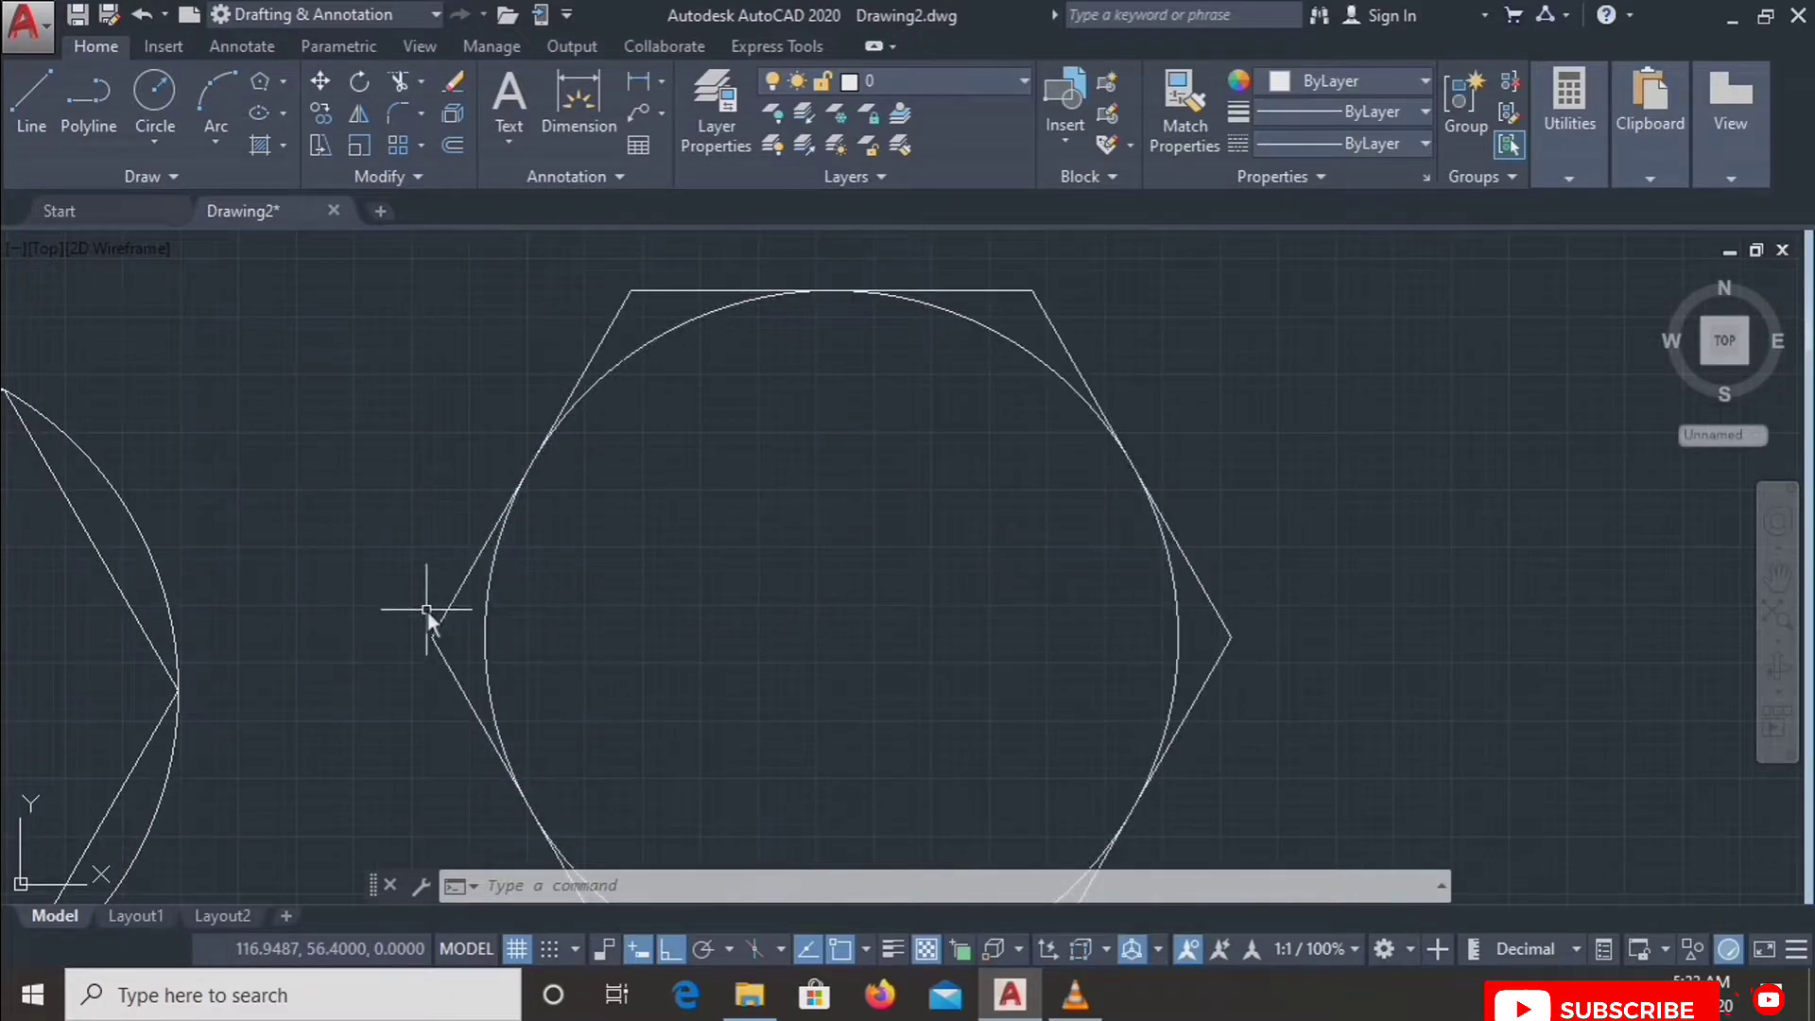
{"action": "scroll", "coordinate": [837, 460], "scroll_direction": "down", "scroll_amount": 3}
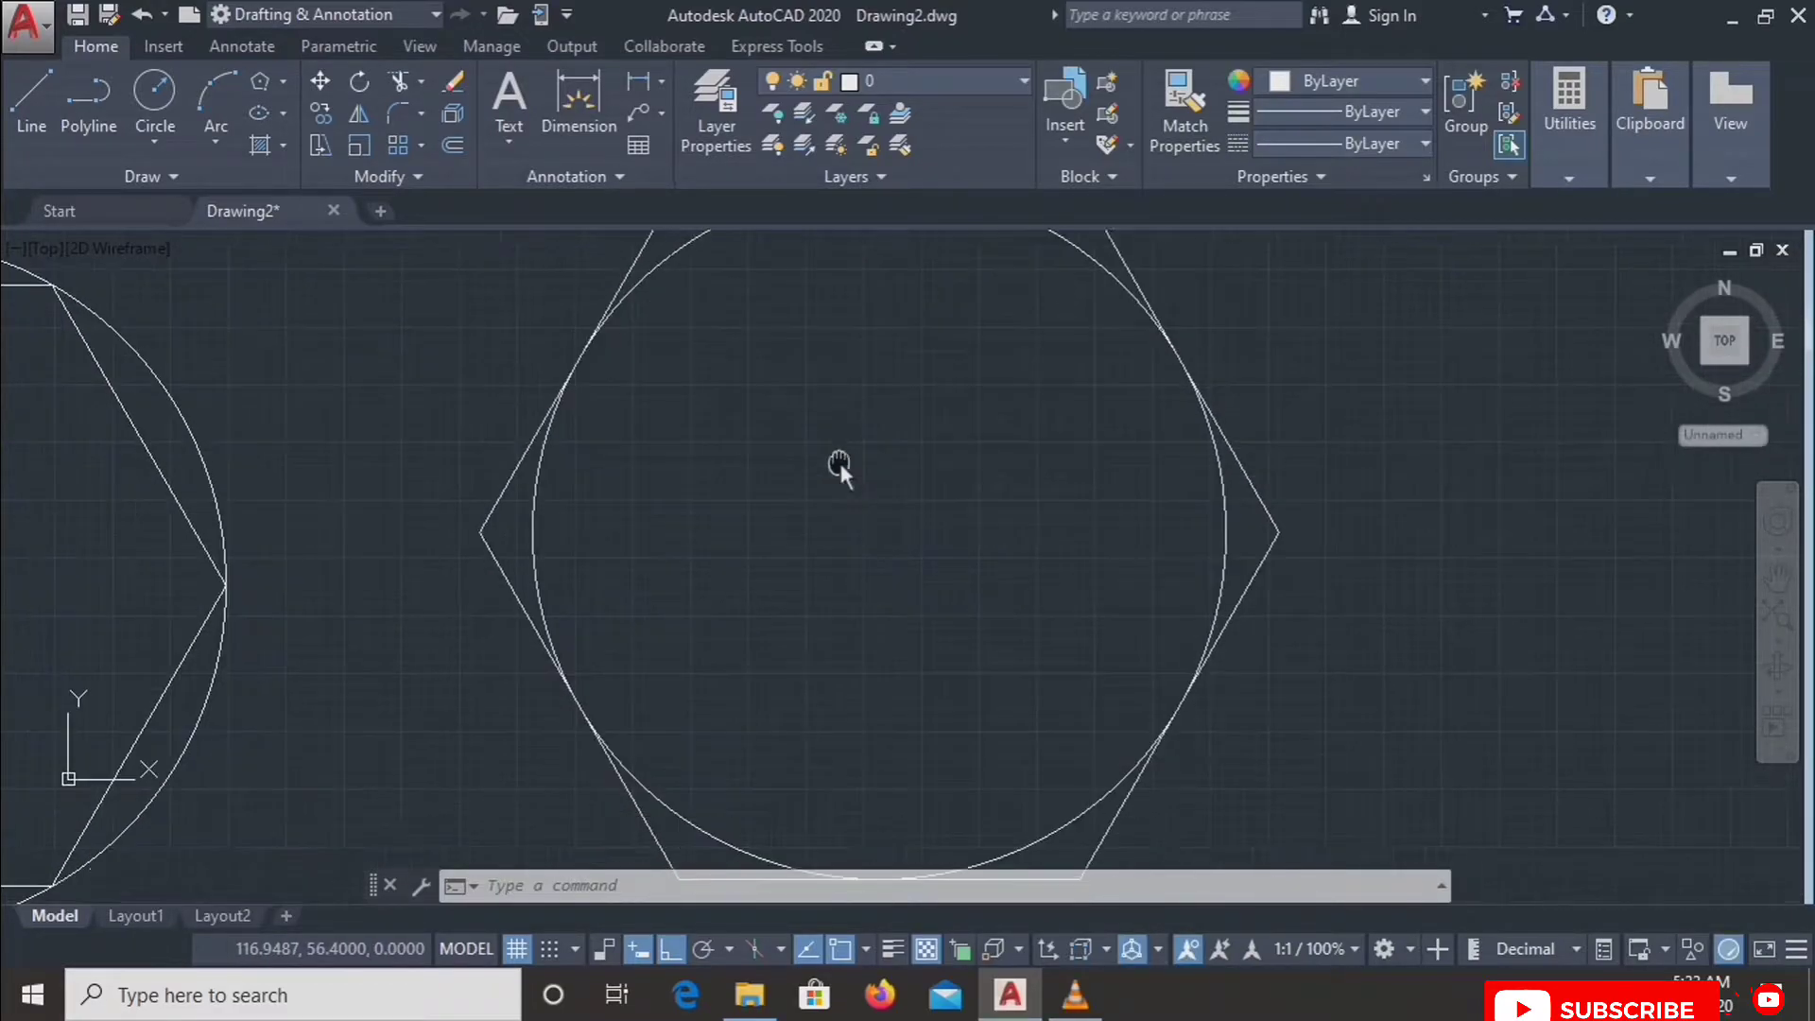
{"action": "middle_click_drag", "start_coordinate": [773, 497], "coordinate": [845, 535]}
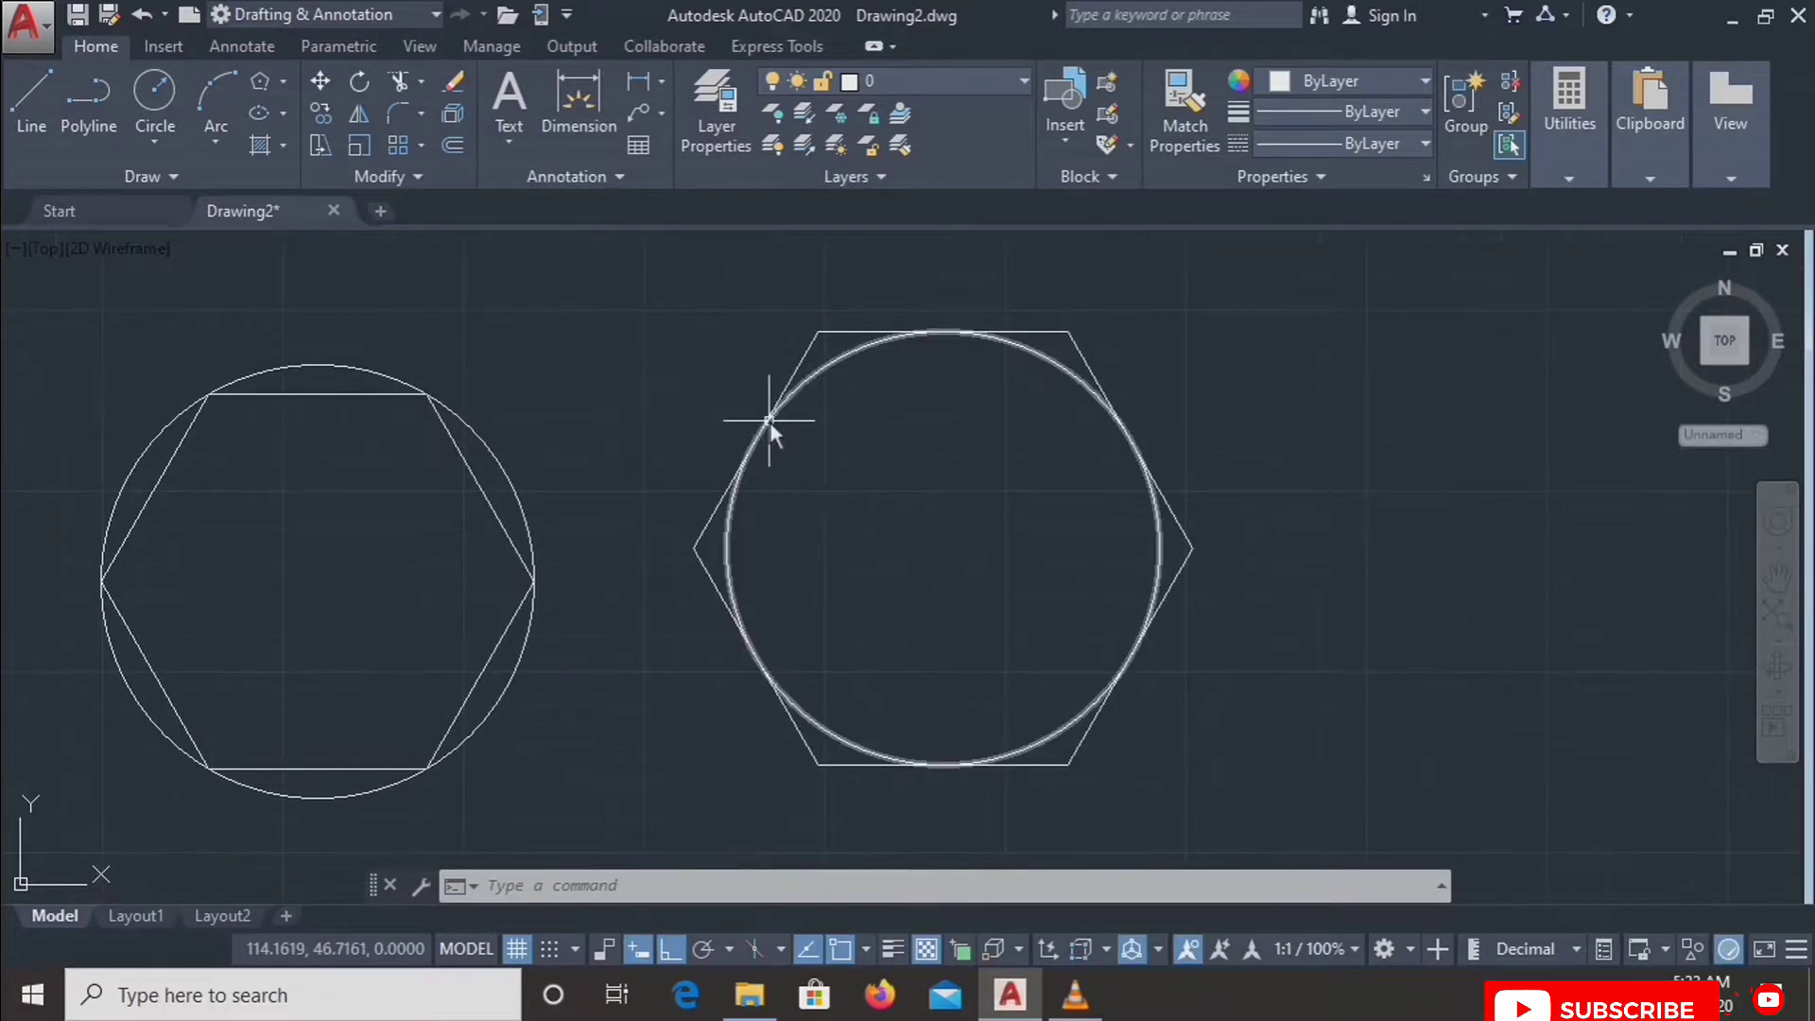
{"action": "scroll", "coordinate": [769, 424], "scroll_direction": "up", "scroll_amount": 2}
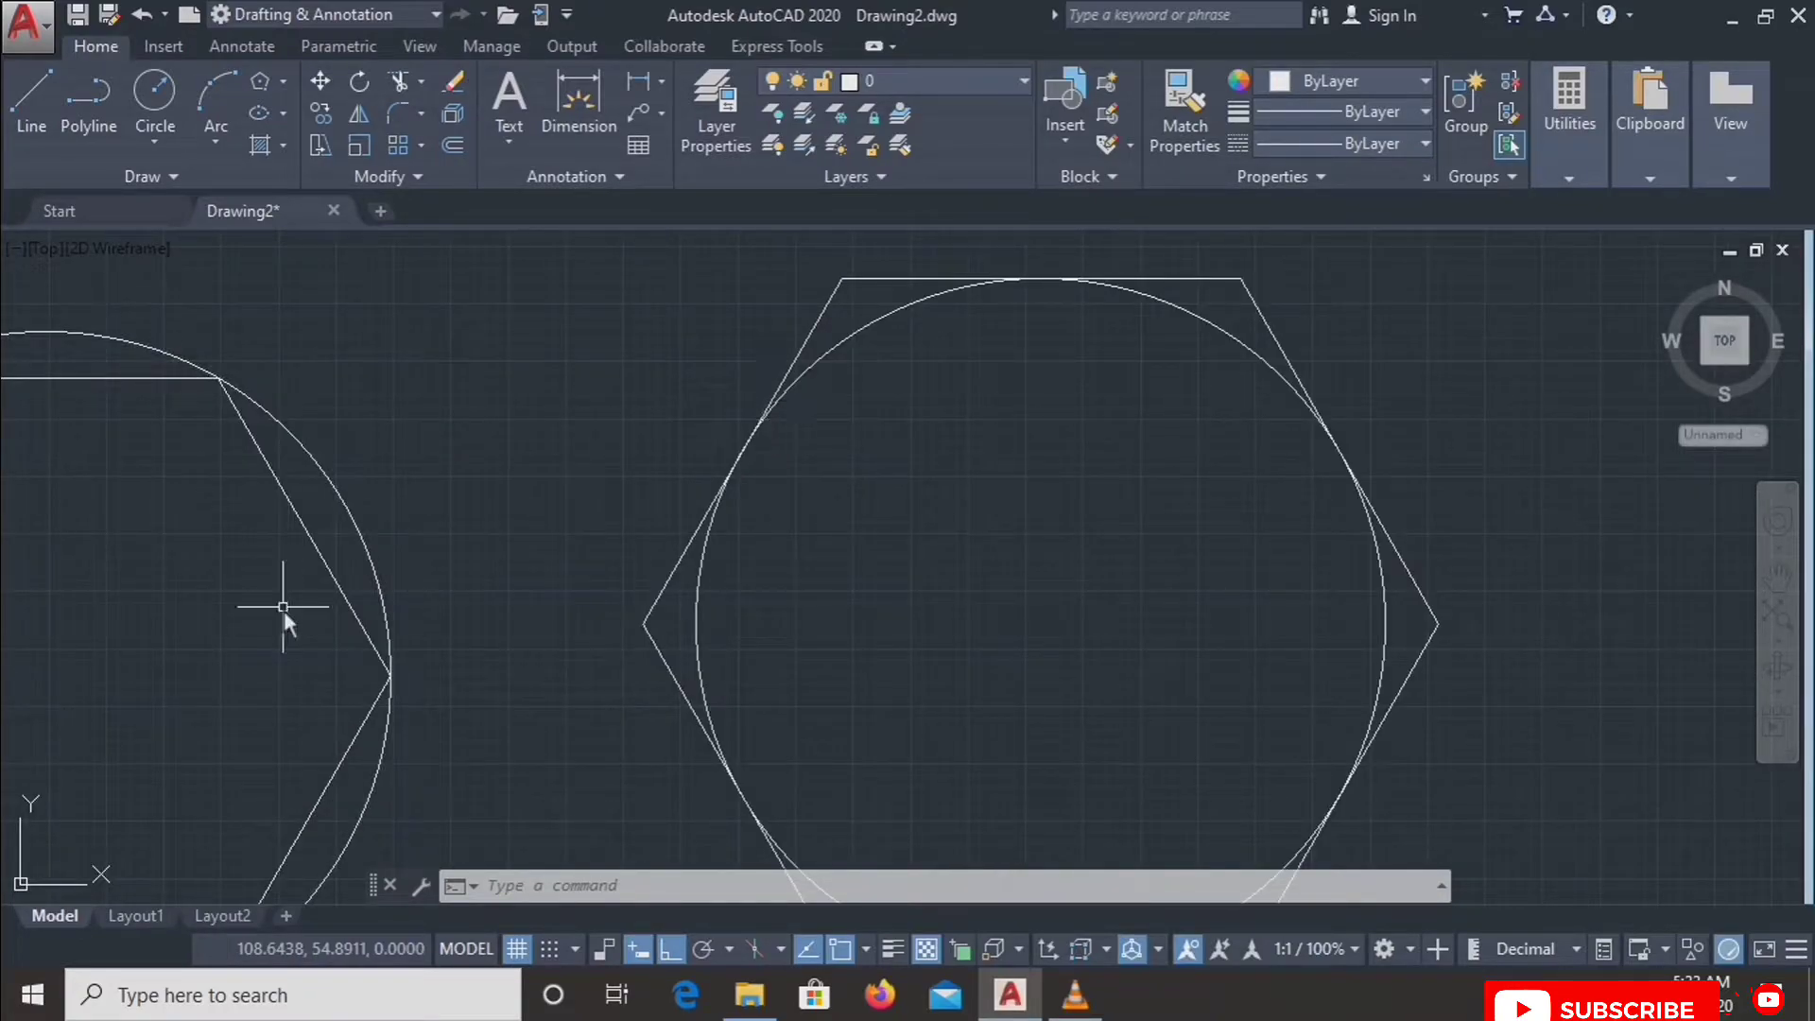
{"action": "scroll", "coordinate": [340, 572], "scroll_direction": "down", "scroll_amount": 2}
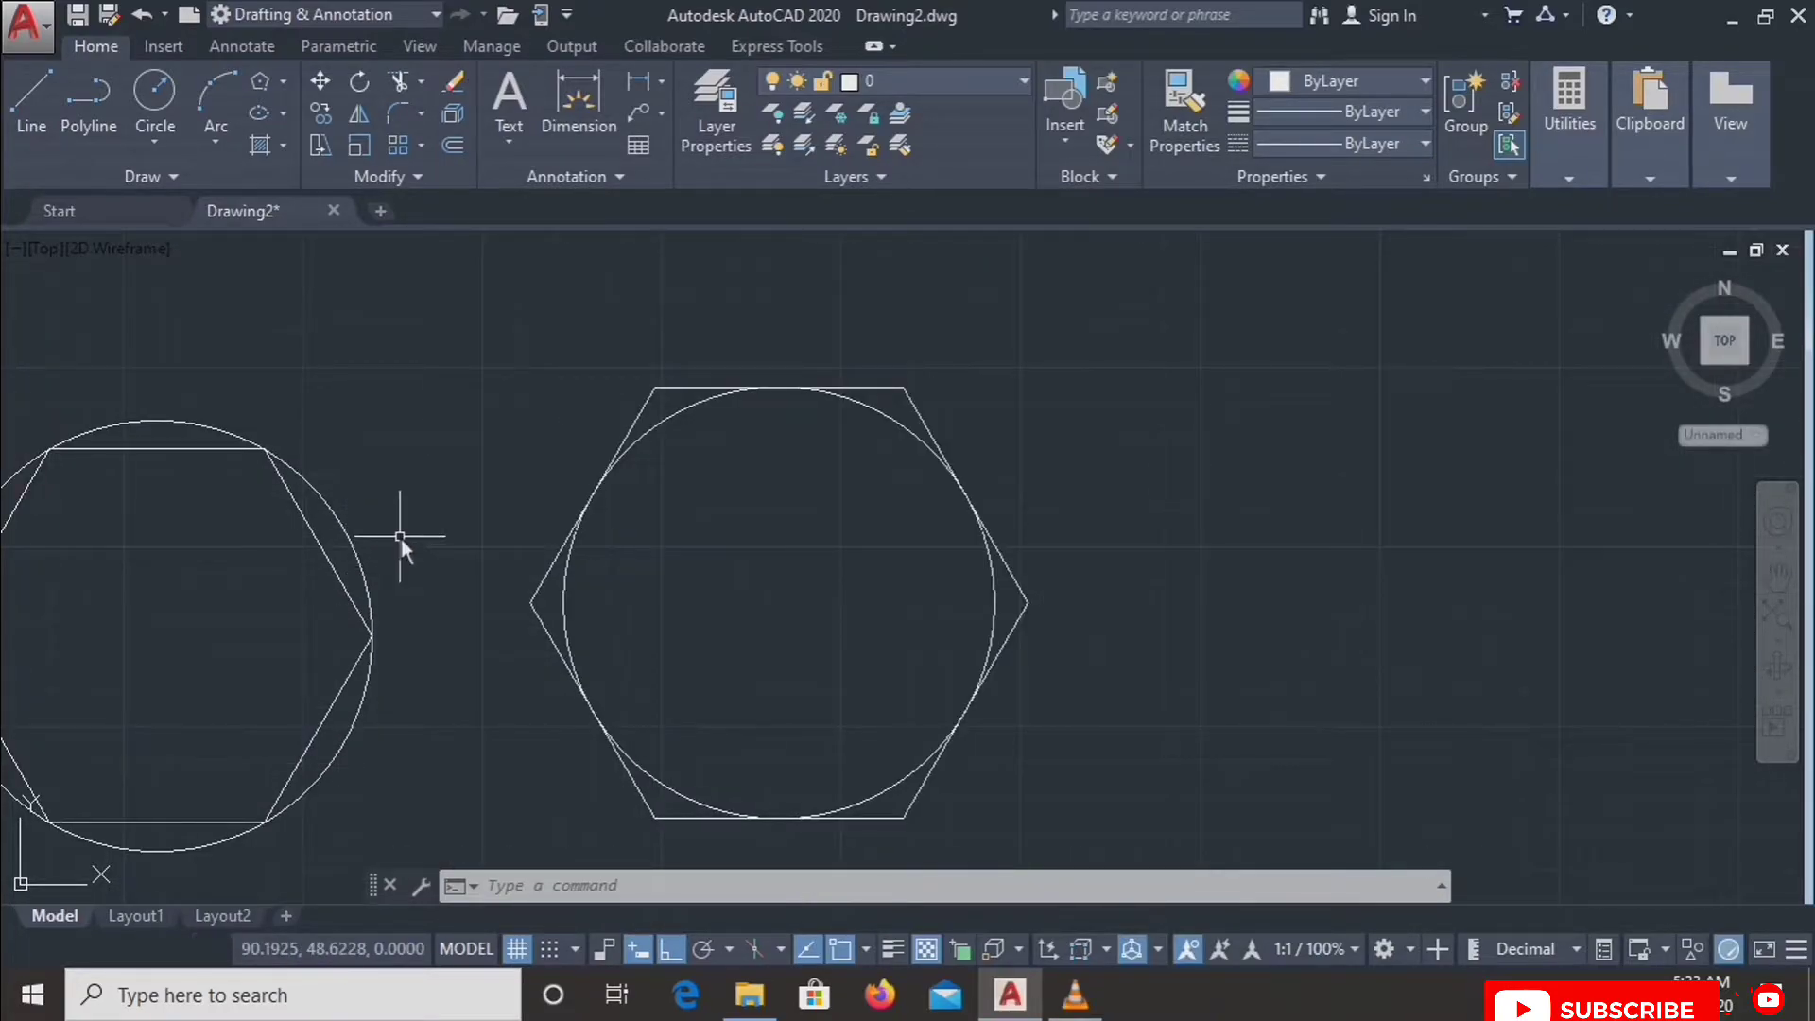
{"action": "middle_click_drag", "start_coordinate": [393, 526], "coordinate": [756, 534]}
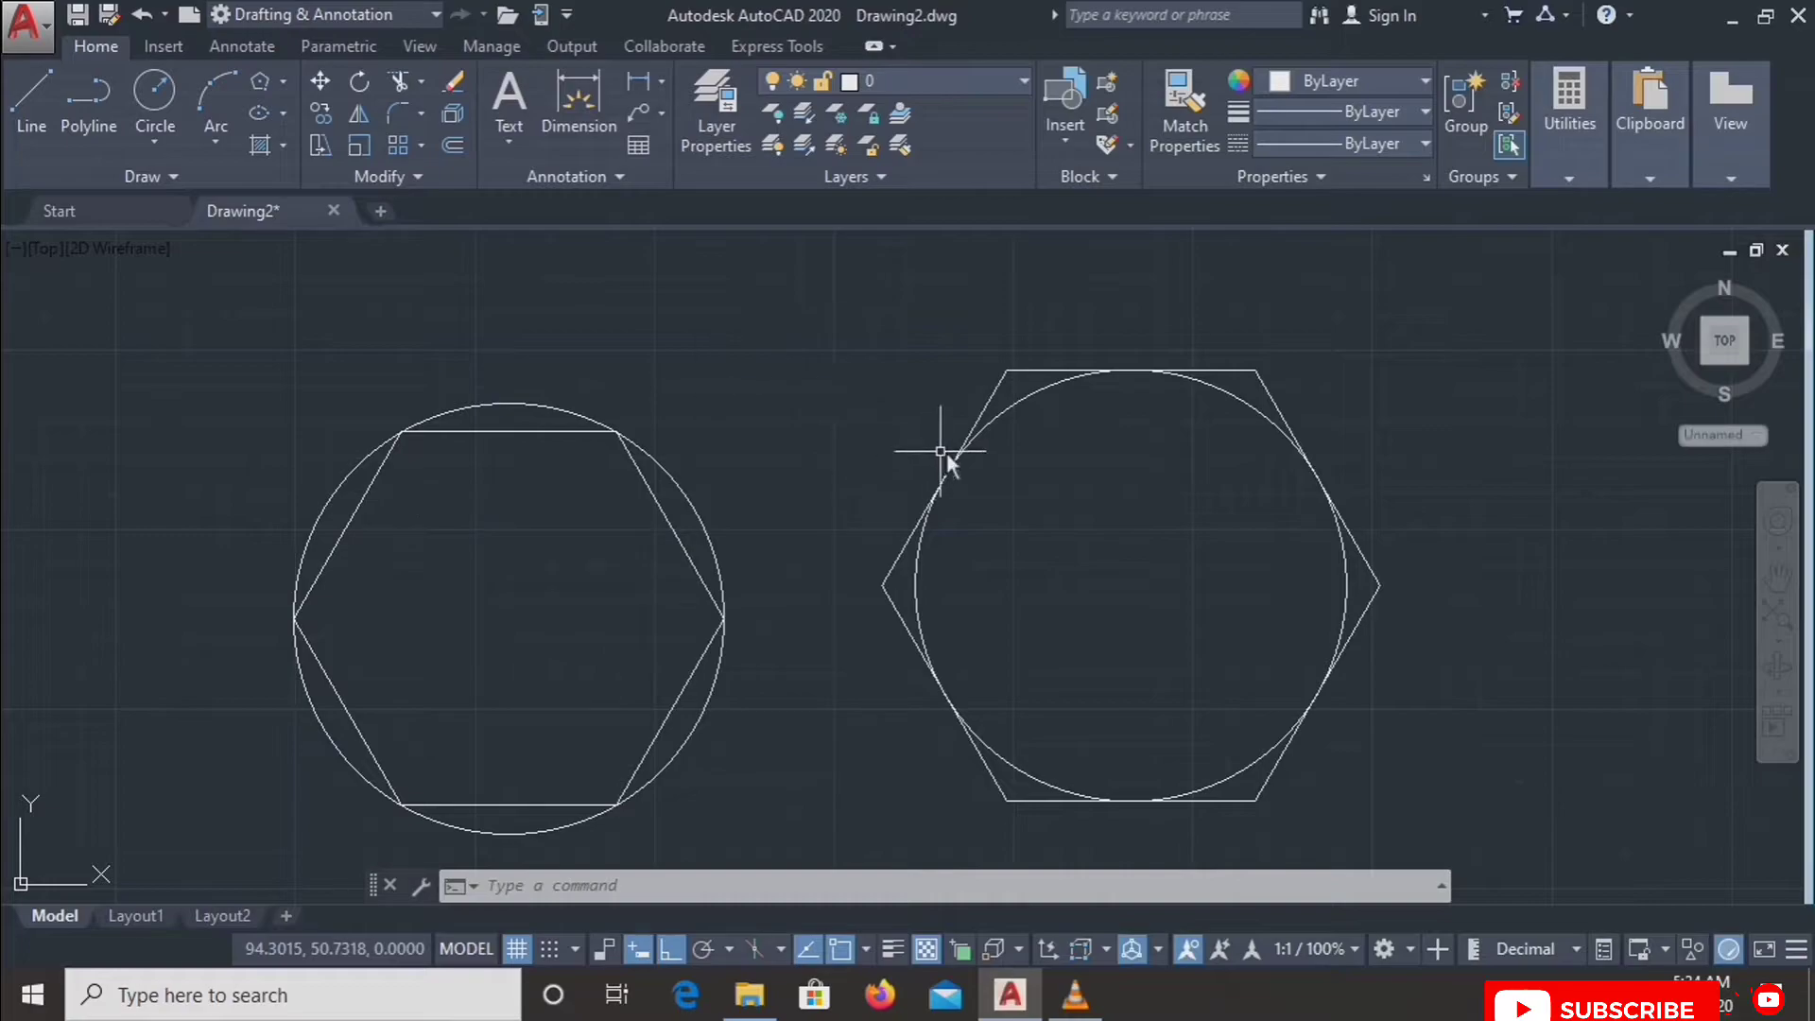
{"action": "scroll", "coordinate": [945, 452], "scroll_direction": "up", "scroll_amount": 2}
{"action": "scroll", "coordinate": [713, 446], "scroll_direction": "down", "scroll_amount": 2}
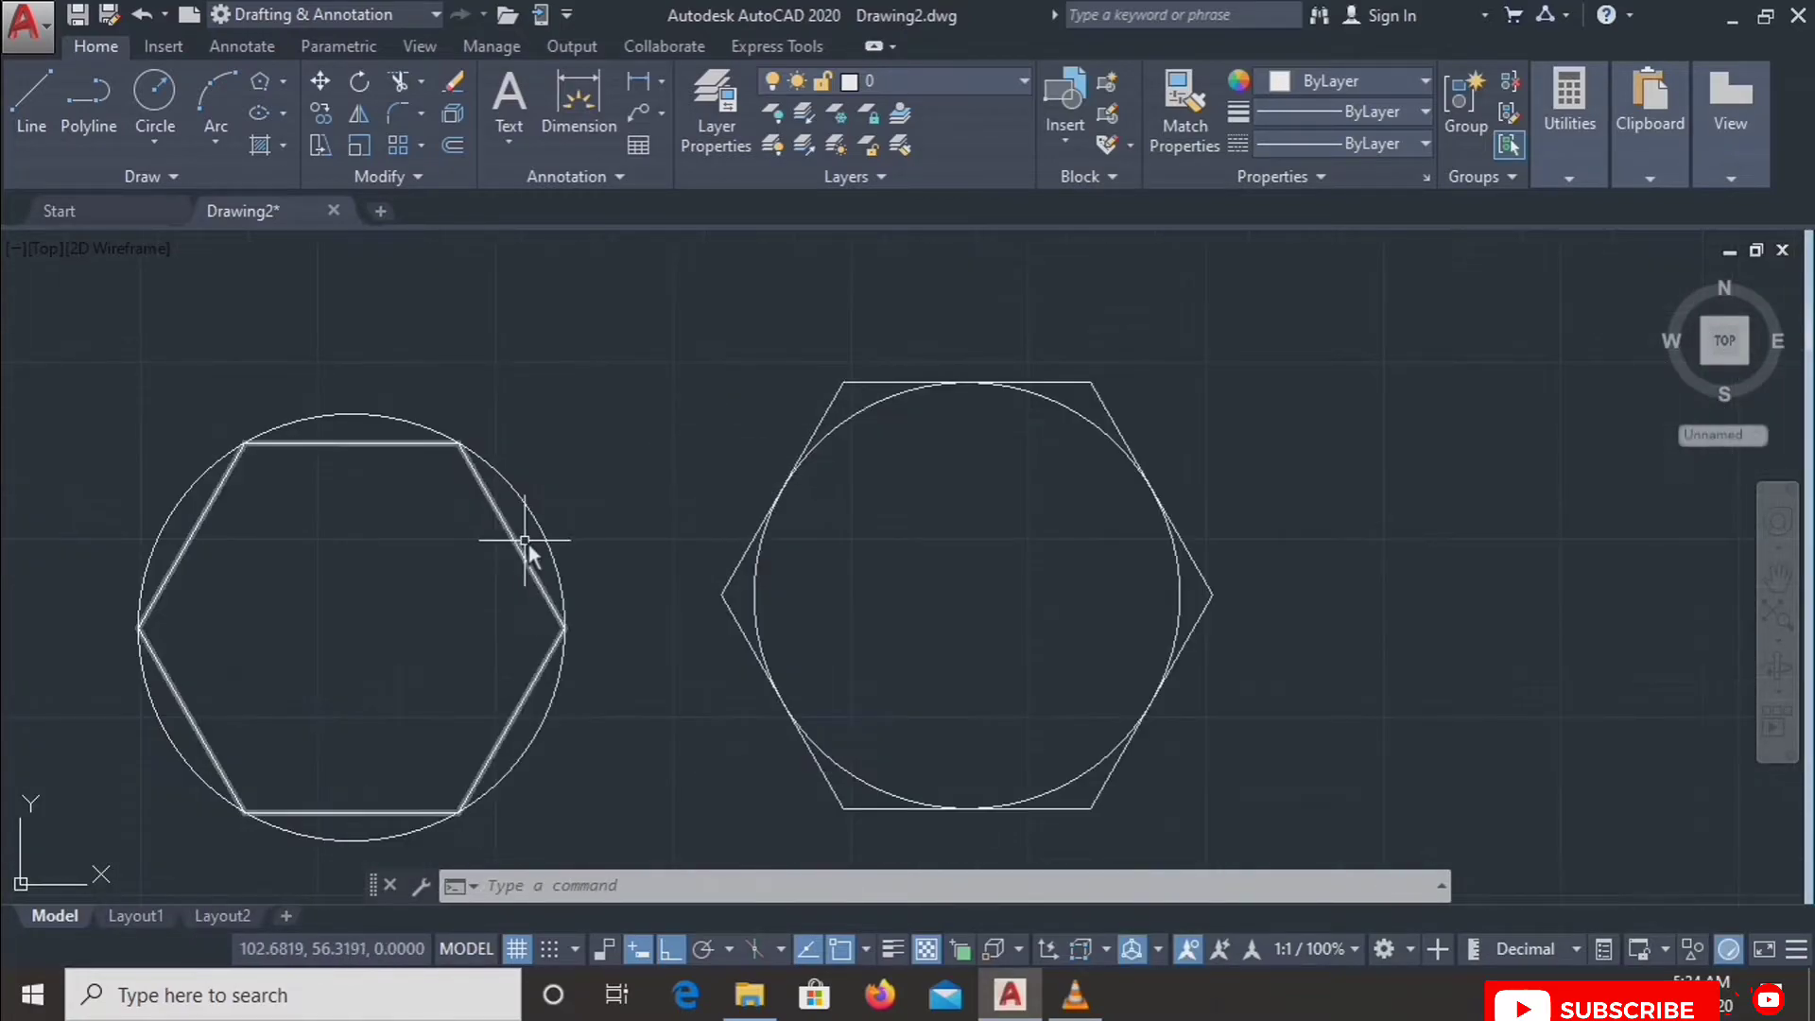
{"action": "scroll", "coordinate": [574, 430], "scroll_direction": "up", "scroll_amount": 2}
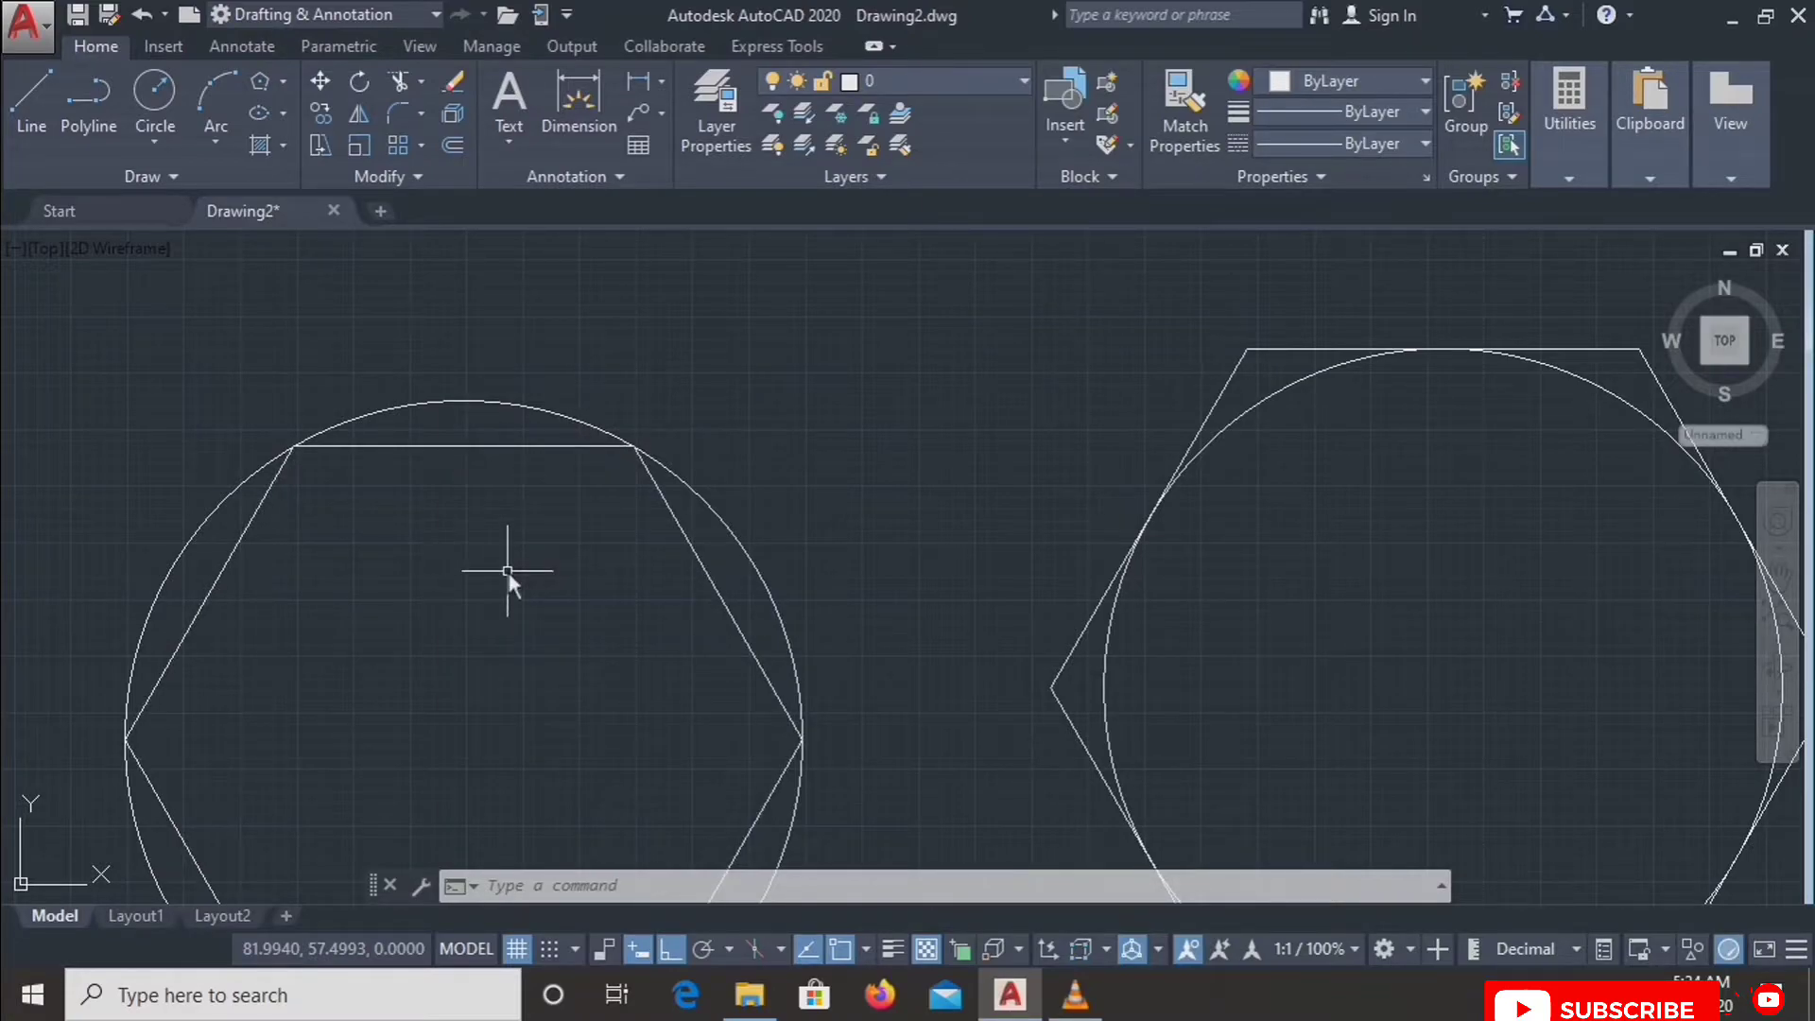
Step: Examine where the sides of the circumscribed hexagon touch its circle, in contrast with the corners of the inscribed hexagon
{"action": "middle_click_drag", "start_coordinate": [509, 571], "coordinate": [542, 503]}
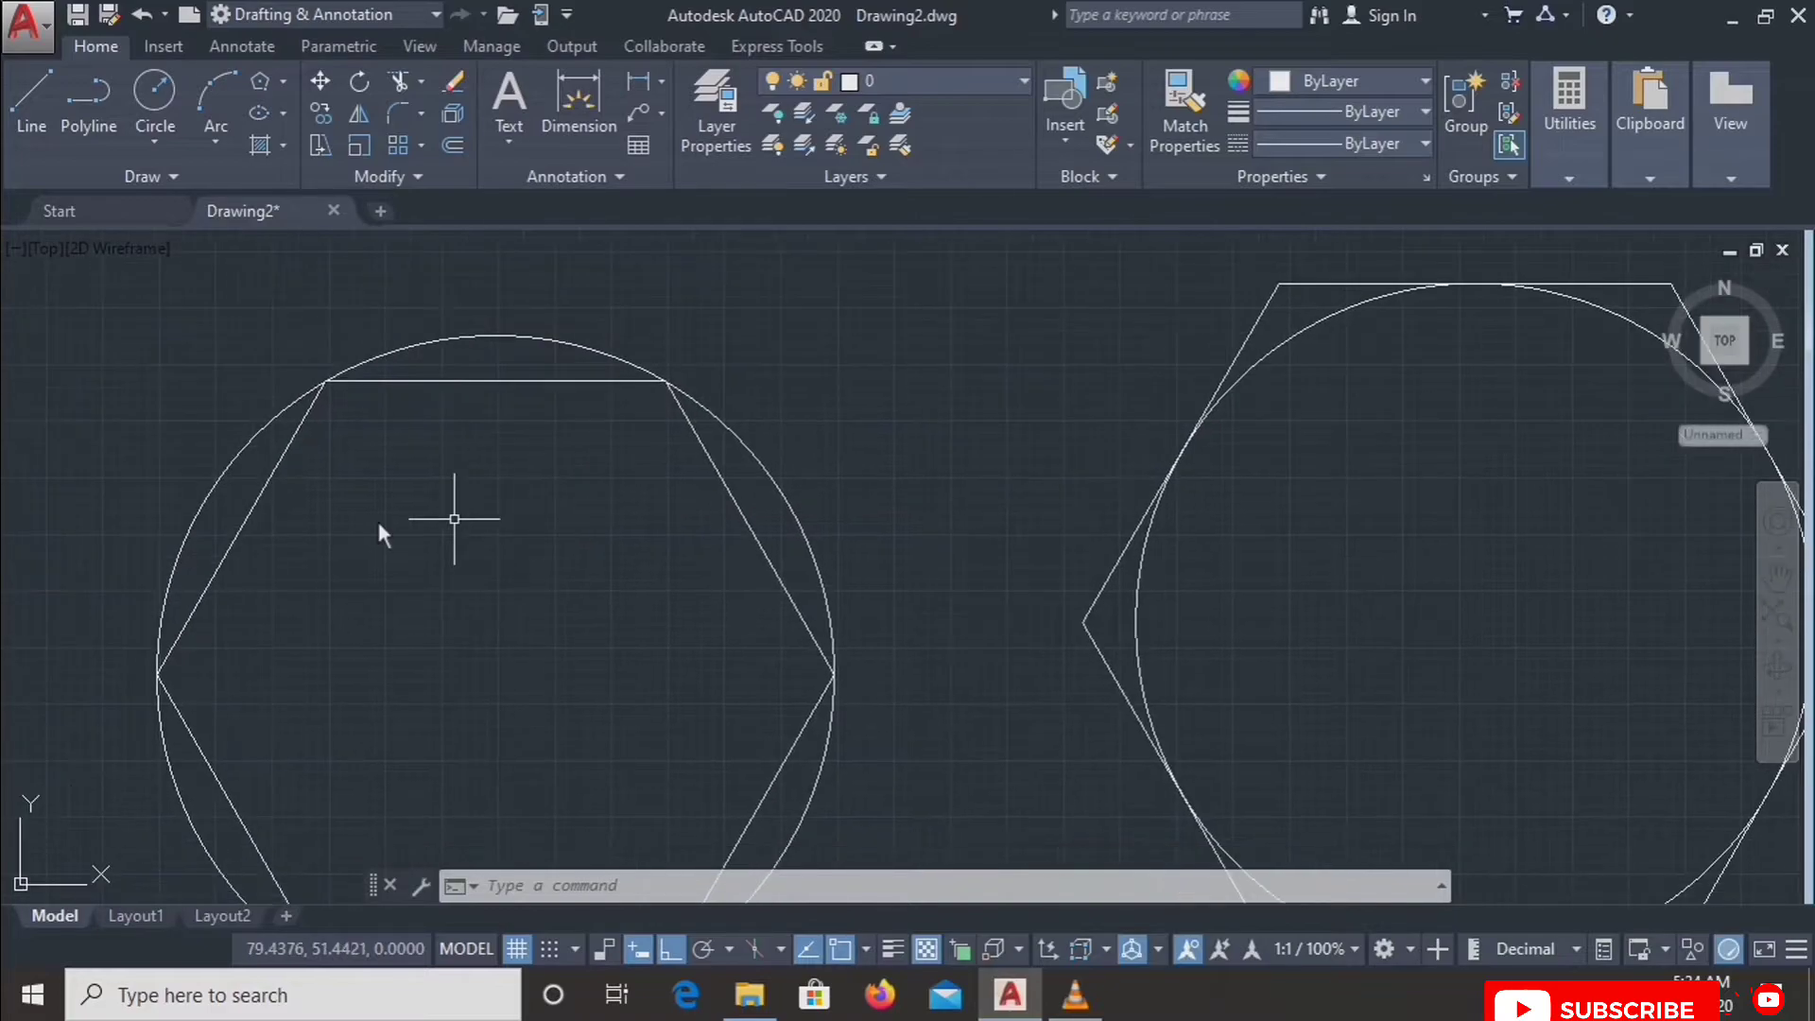
{"action": "middle_click_drag", "start_coordinate": [1218, 650], "coordinate": [480, 568]}
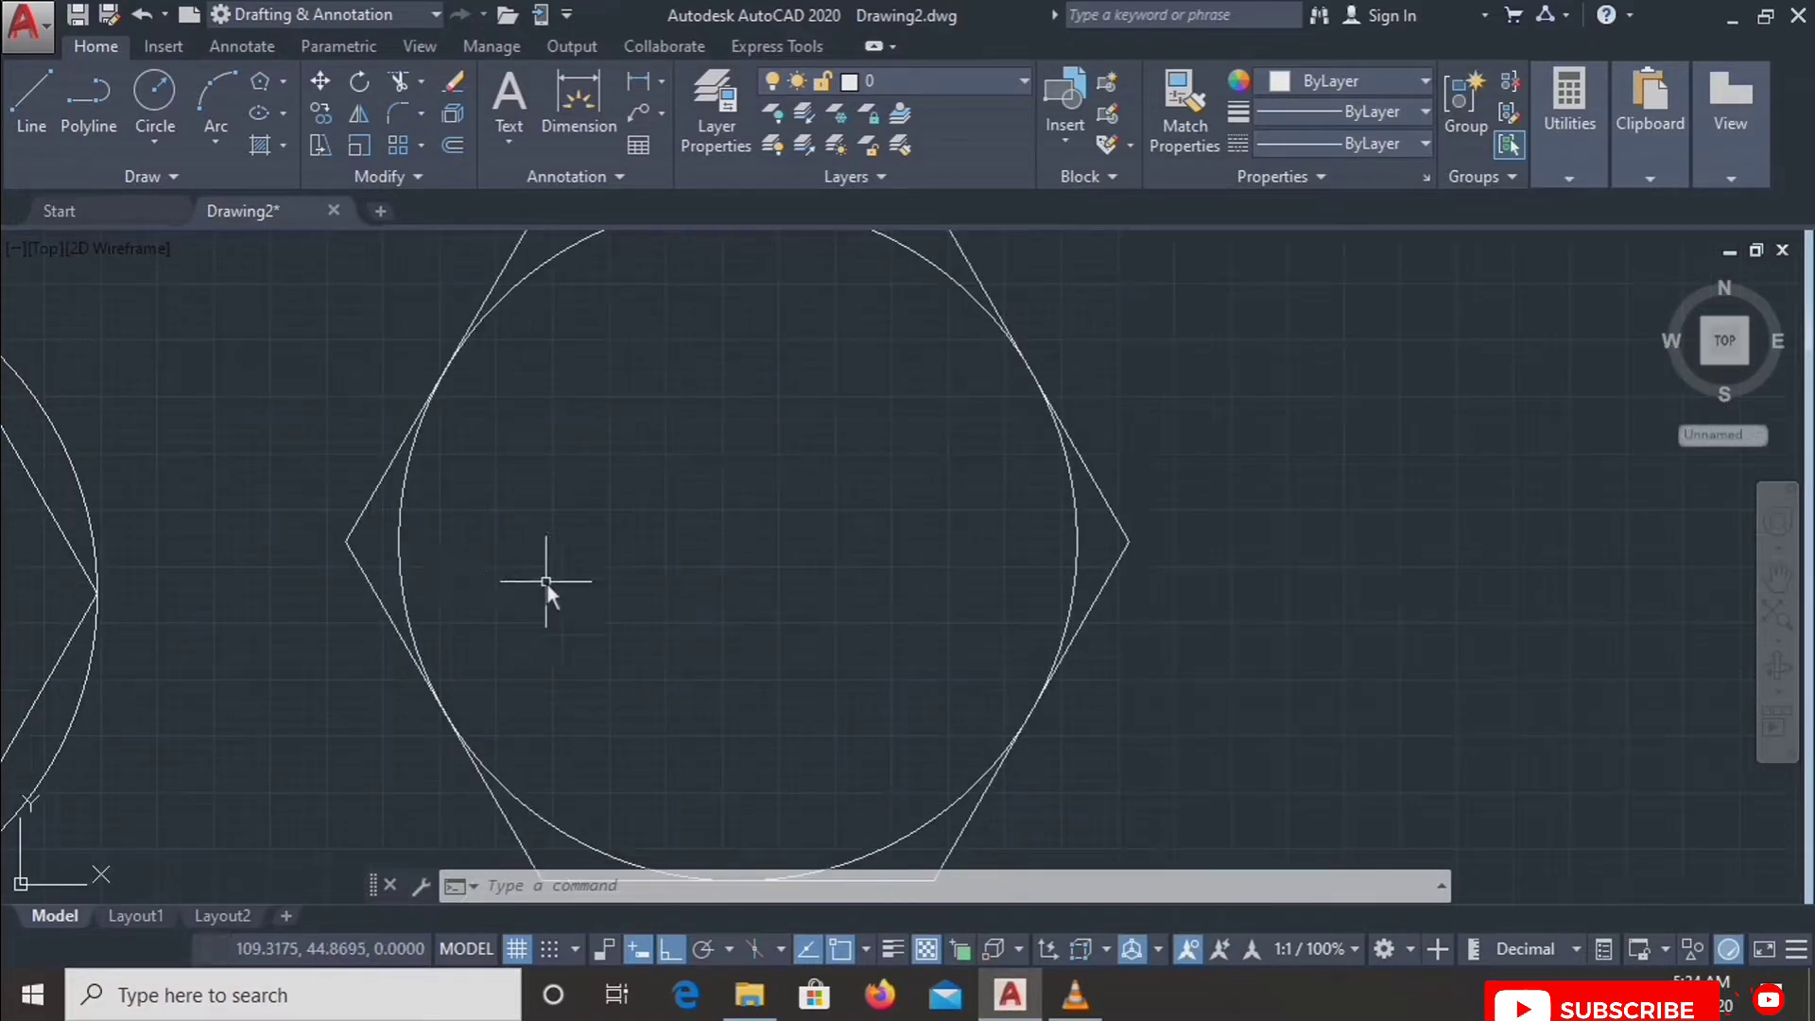
{"action": "scroll", "coordinate": [533, 620], "scroll_direction": "down", "scroll_amount": 2}
{"action": "middle_click_drag", "start_coordinate": [534, 621], "coordinate": [553, 726]}
{"action": "scroll", "coordinate": [525, 480], "scroll_direction": "up", "scroll_amount": 2}
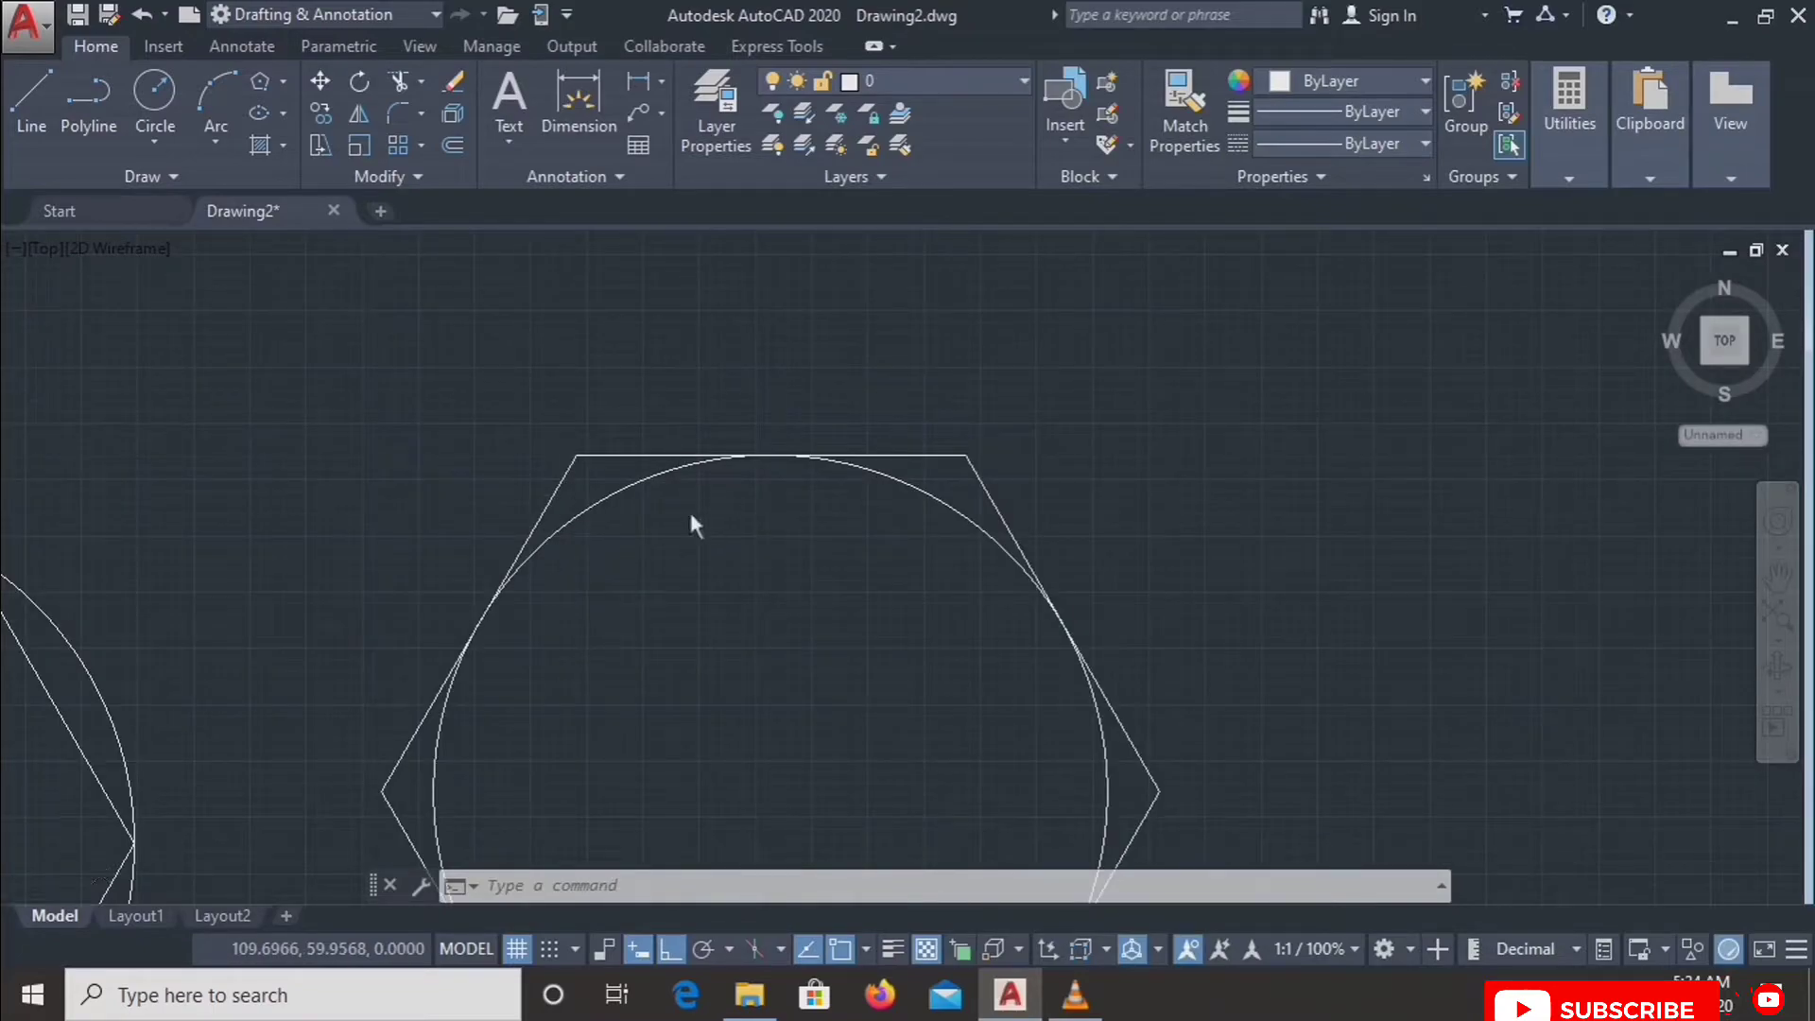
{"action": "scroll", "coordinate": [691, 513], "scroll_direction": "down", "scroll_amount": 4}
{"action": "middle_click_drag", "start_coordinate": [627, 613], "coordinate": [704, 476]}
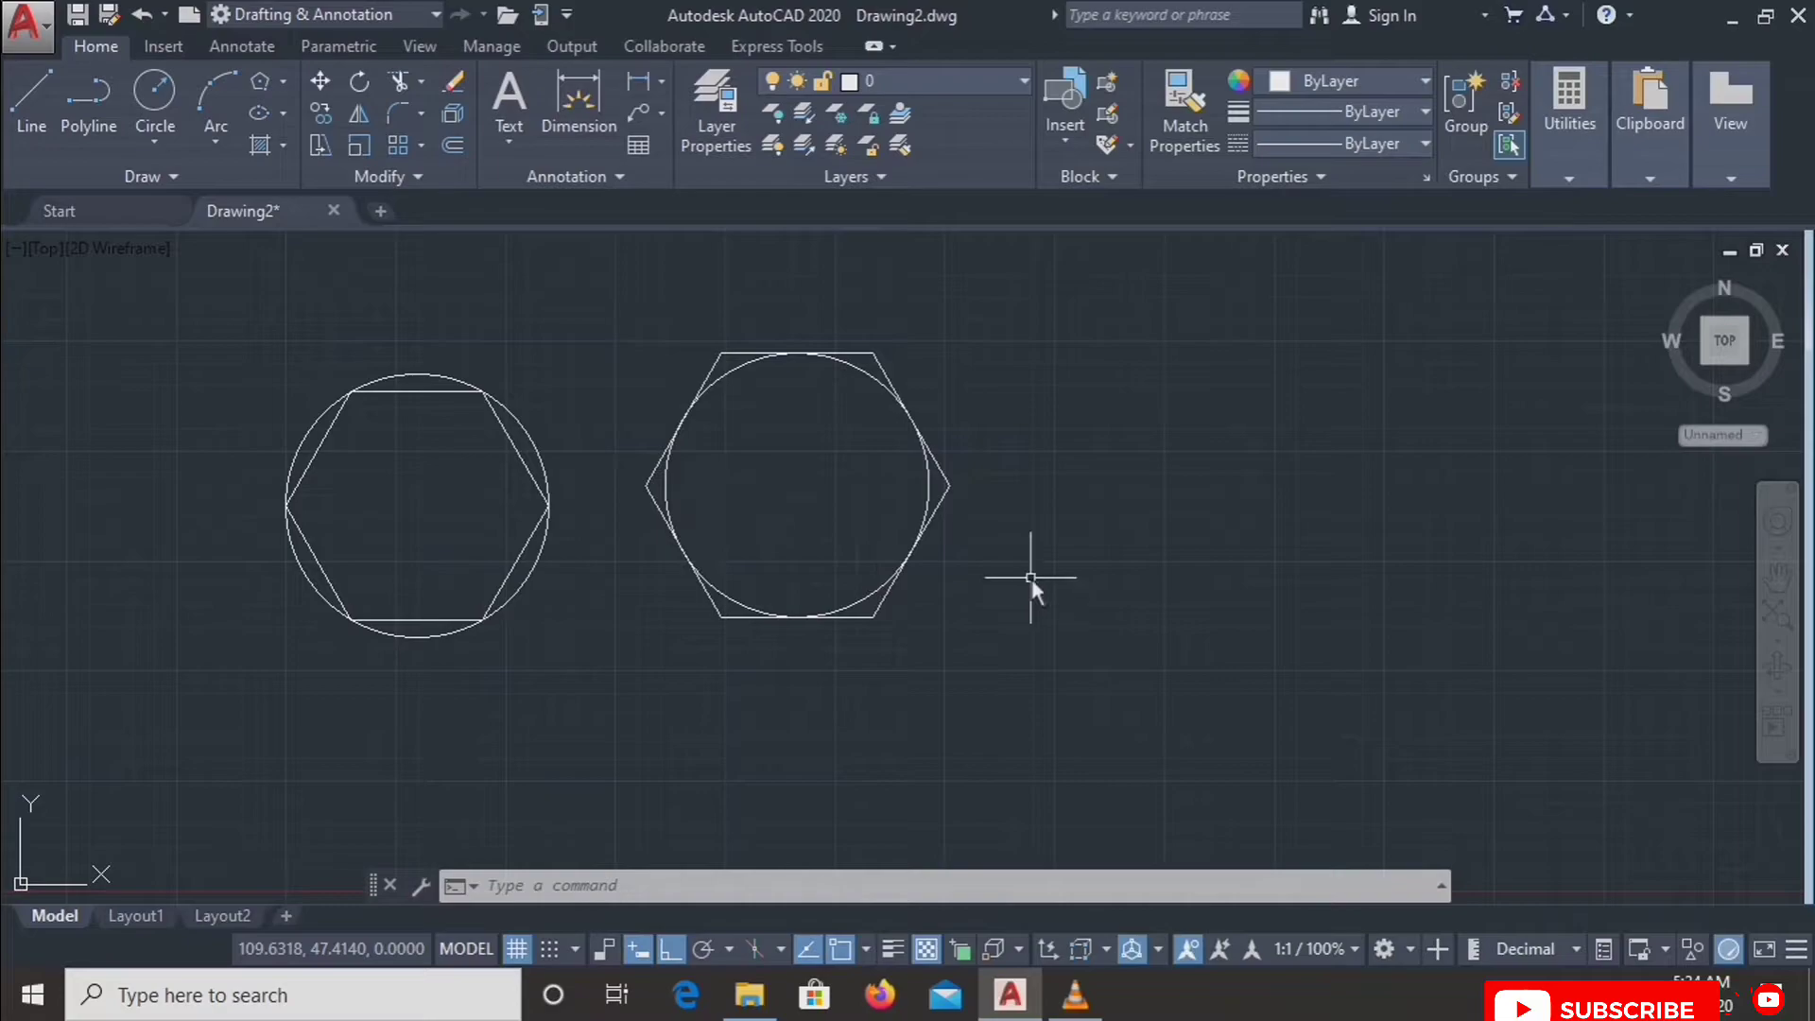
Step: Draw a 10-sided polygon beside the circumscribed hexagon, inscribed in a circle of radius about 17.4 and centred at about (159.9, 49.3)
{"action": "type", "text": "pol"}
{"action": "key", "text": "Return"}
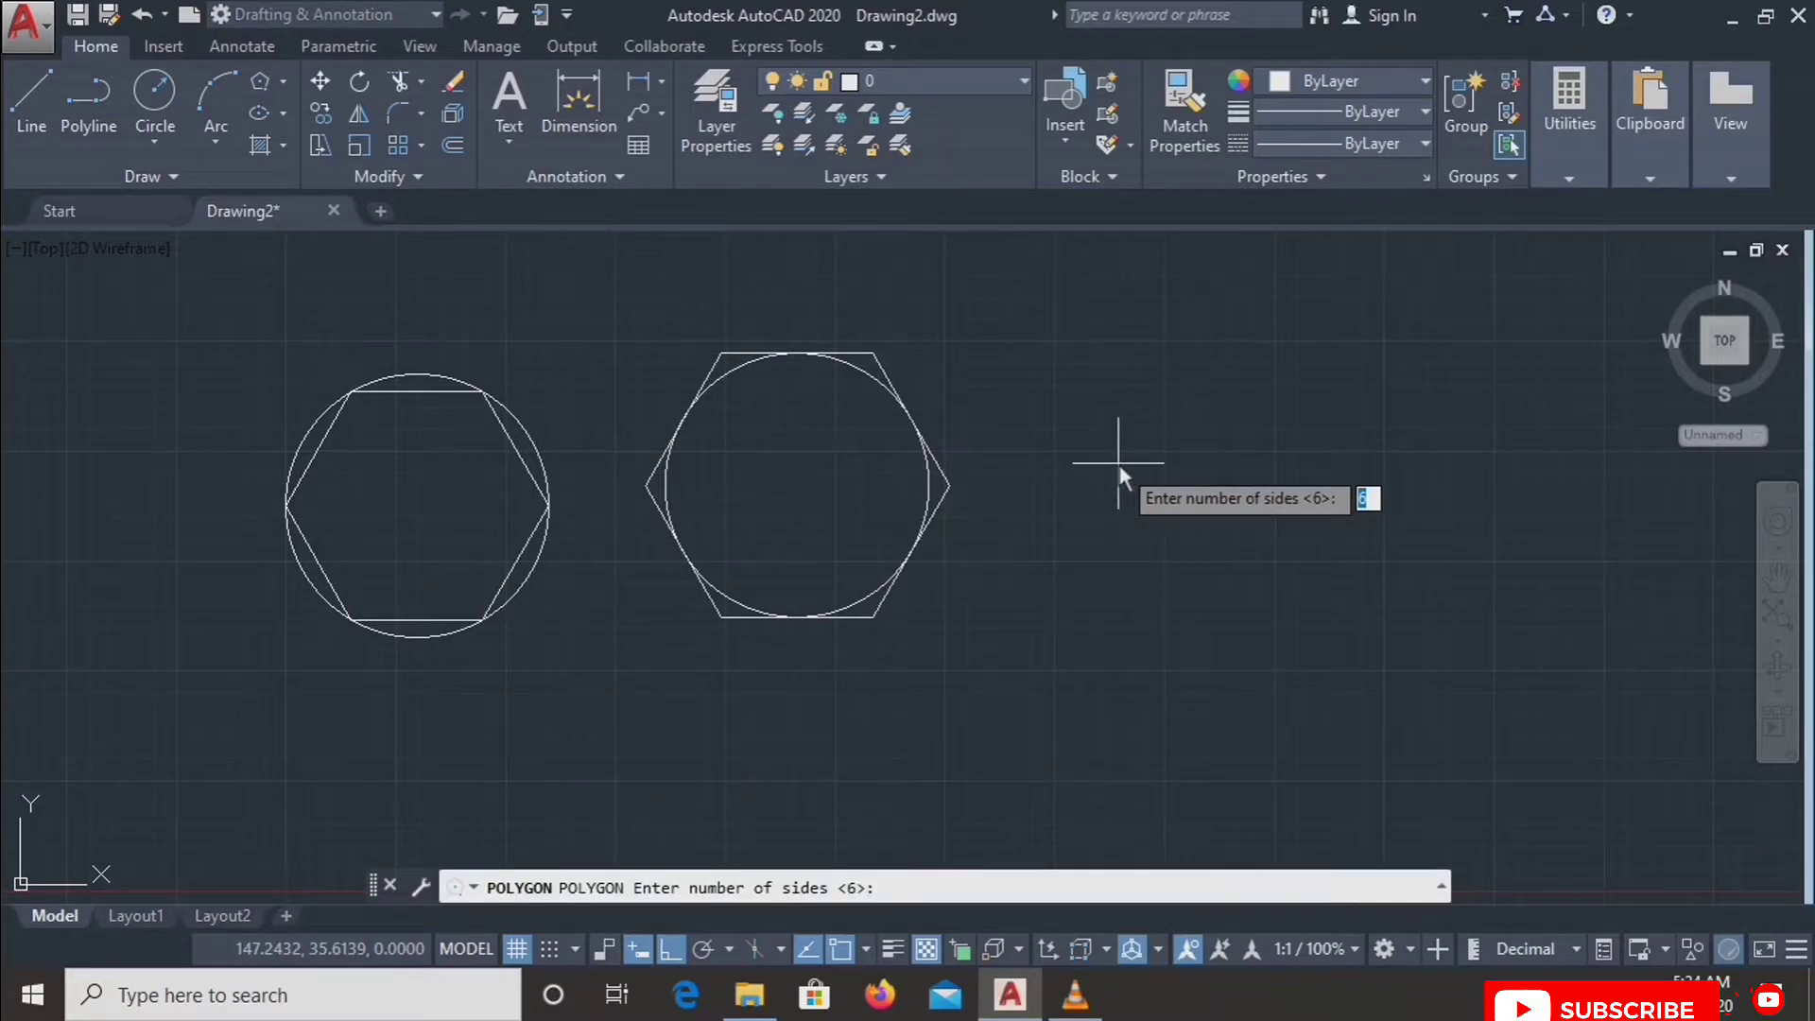
{"action": "type", "text": "10"}
{"action": "key", "text": "Return"}
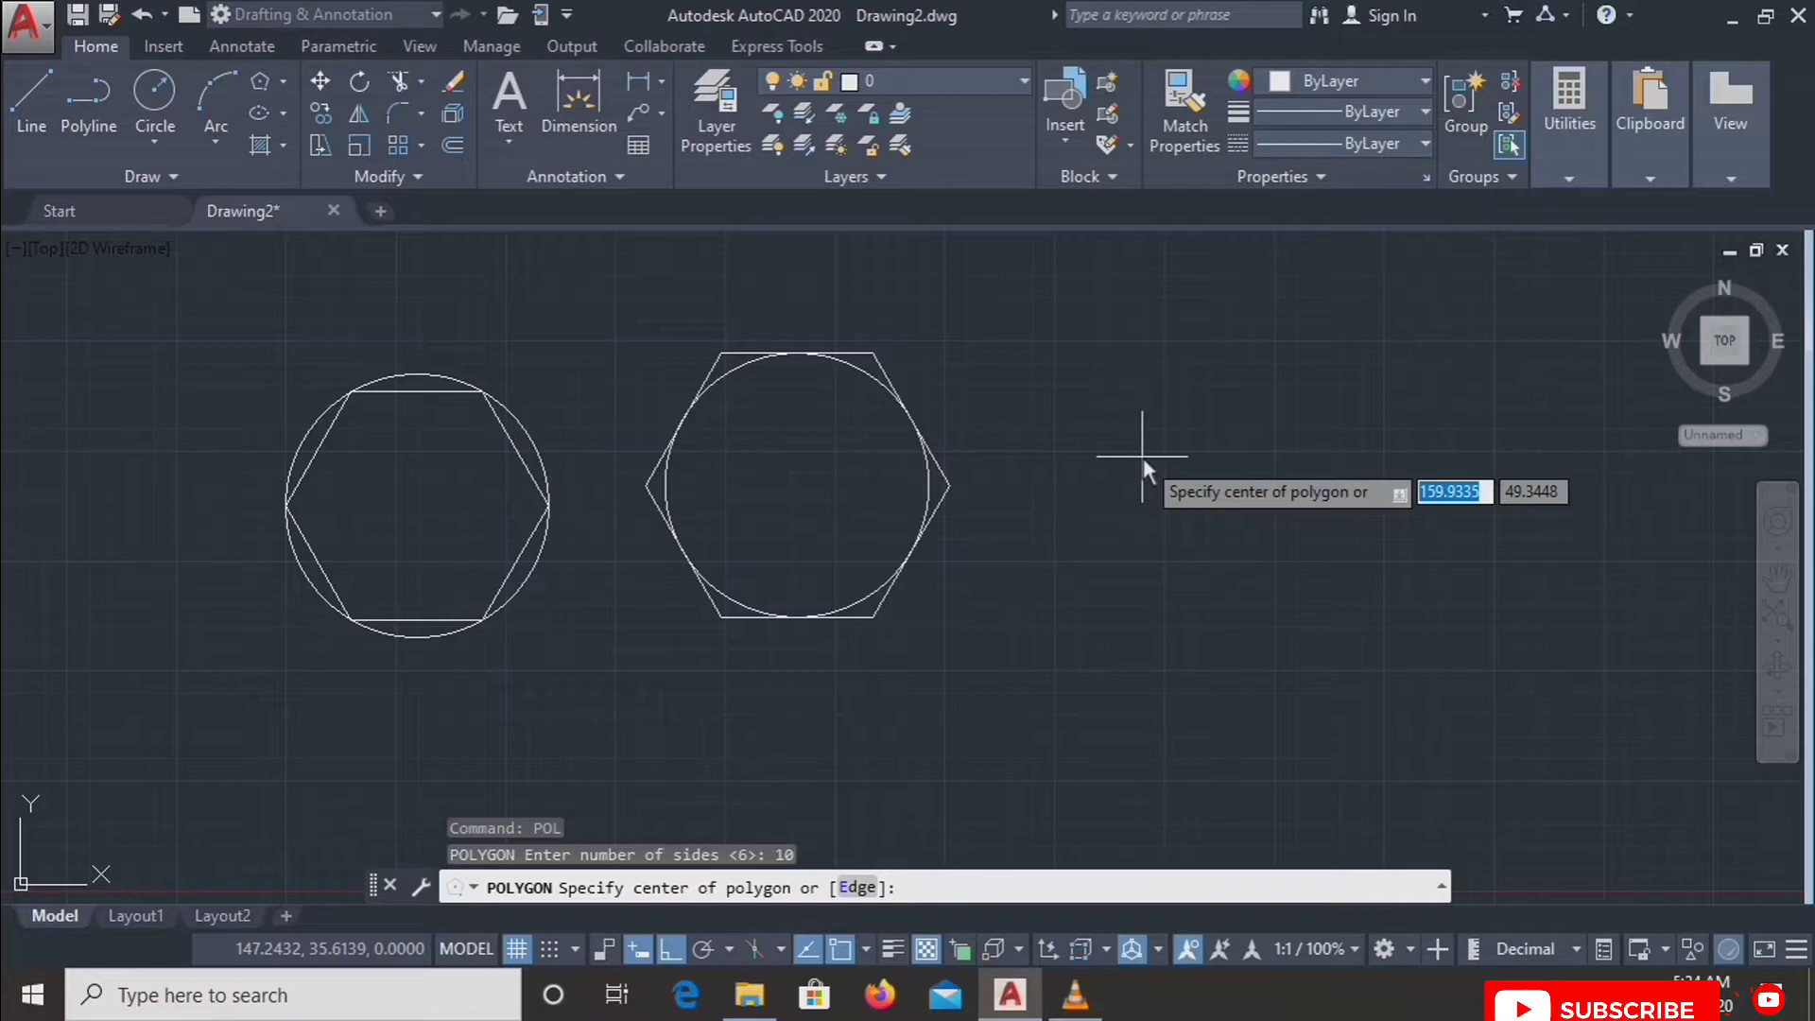
{"action": "left_click", "coordinate": [1143, 458]}
{"action": "key", "text": "Down"}
{"action": "key", "text": "Return"}
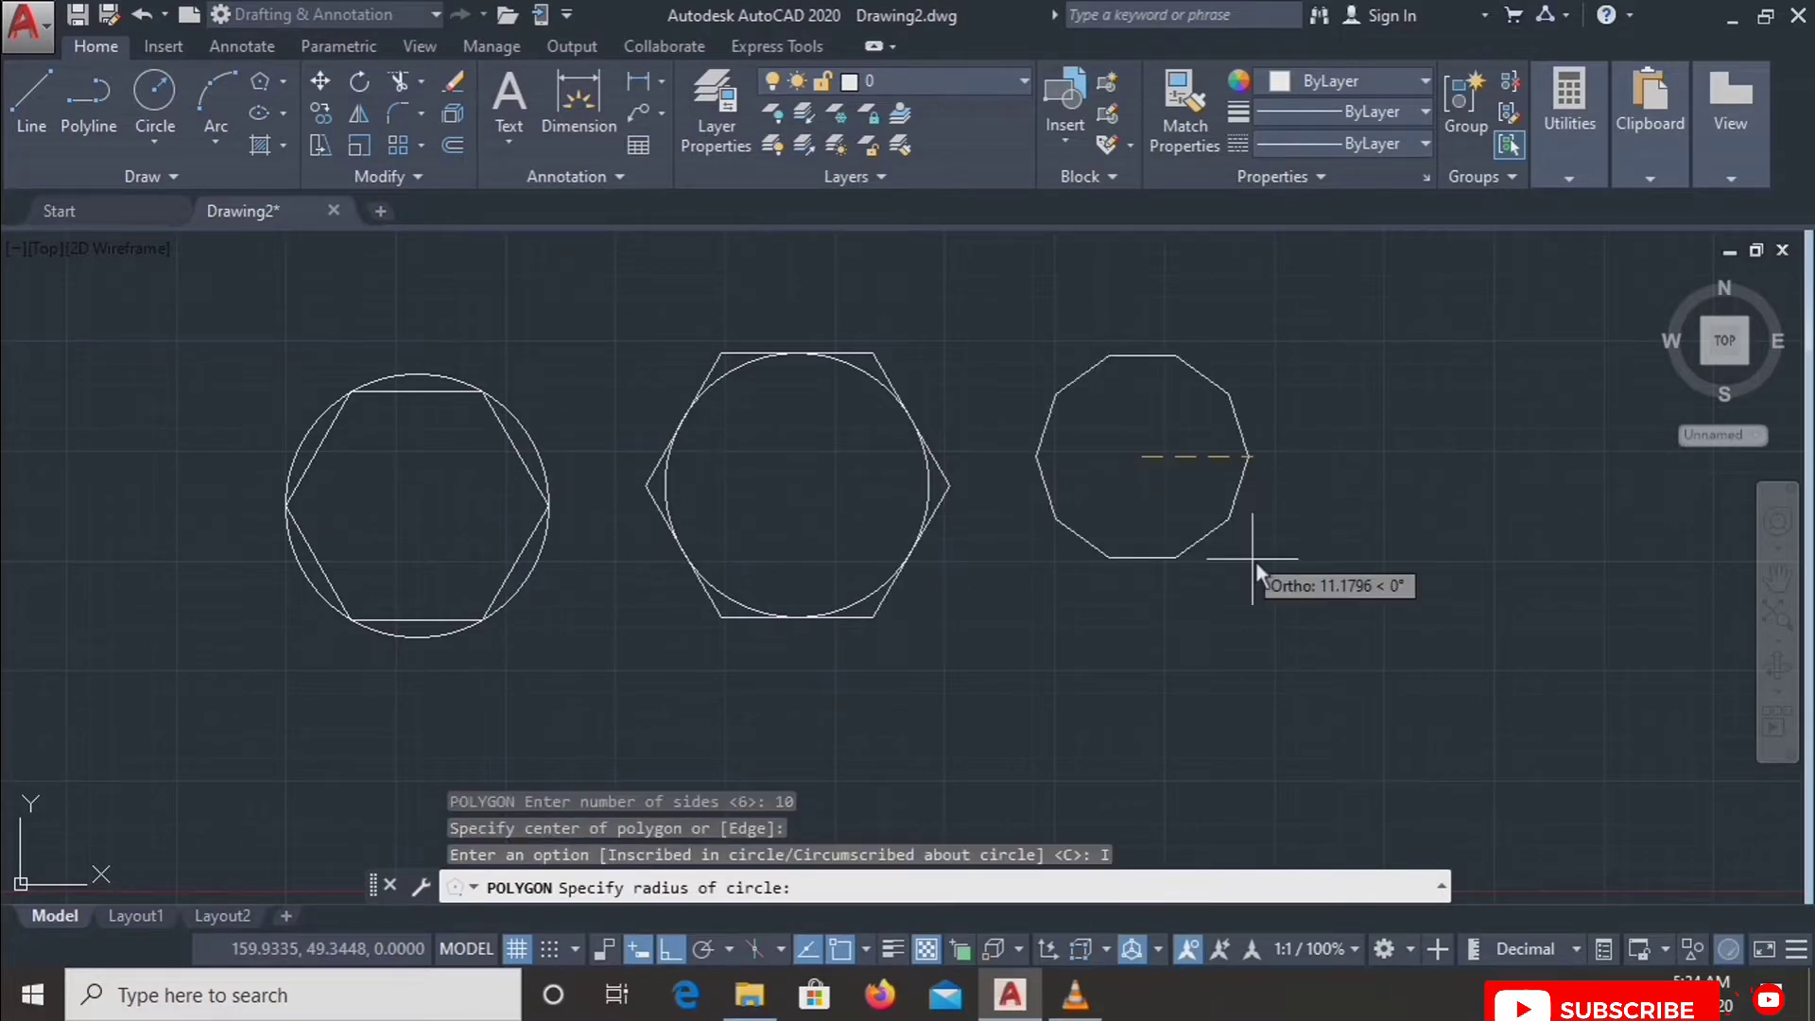
{"action": "left_click", "coordinate": [1296, 594]}
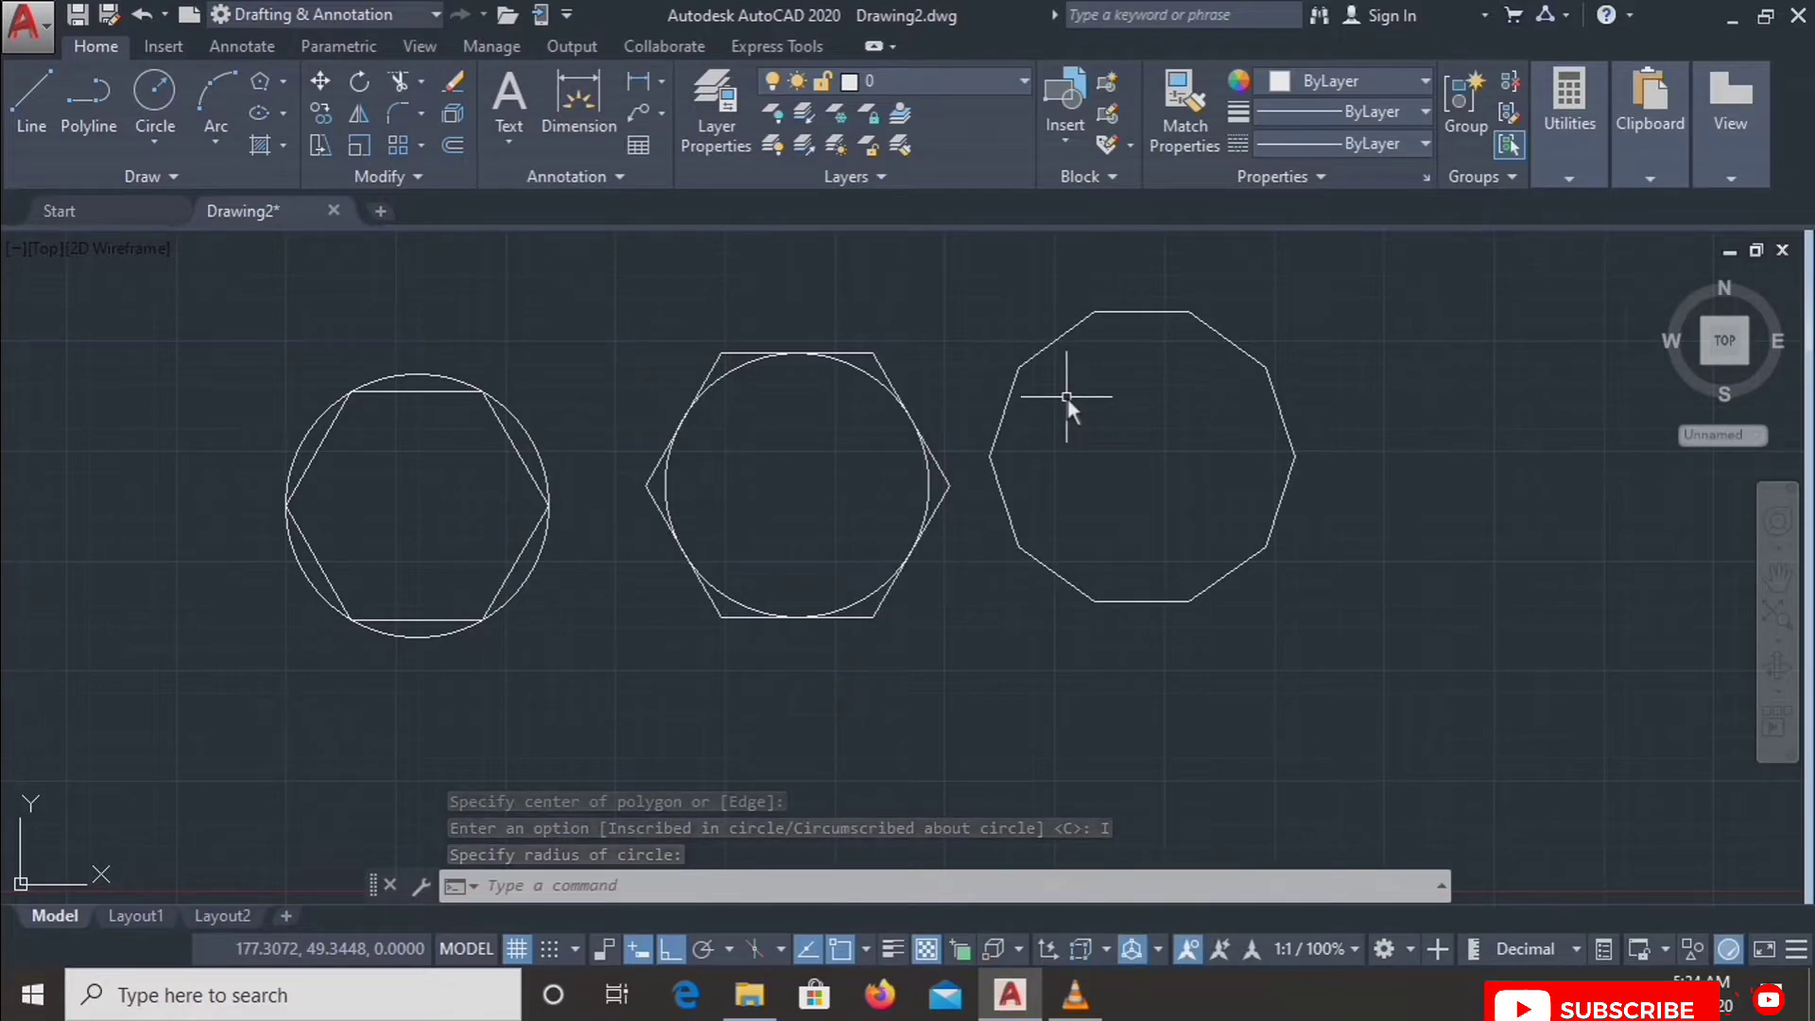
Step: Draw an 8-sided polygon by its edge beside the decagon, with a horizontal edge 20 long starting at about (207.9, 42.3)
{"action": "left_click", "coordinate": [251, 84]}
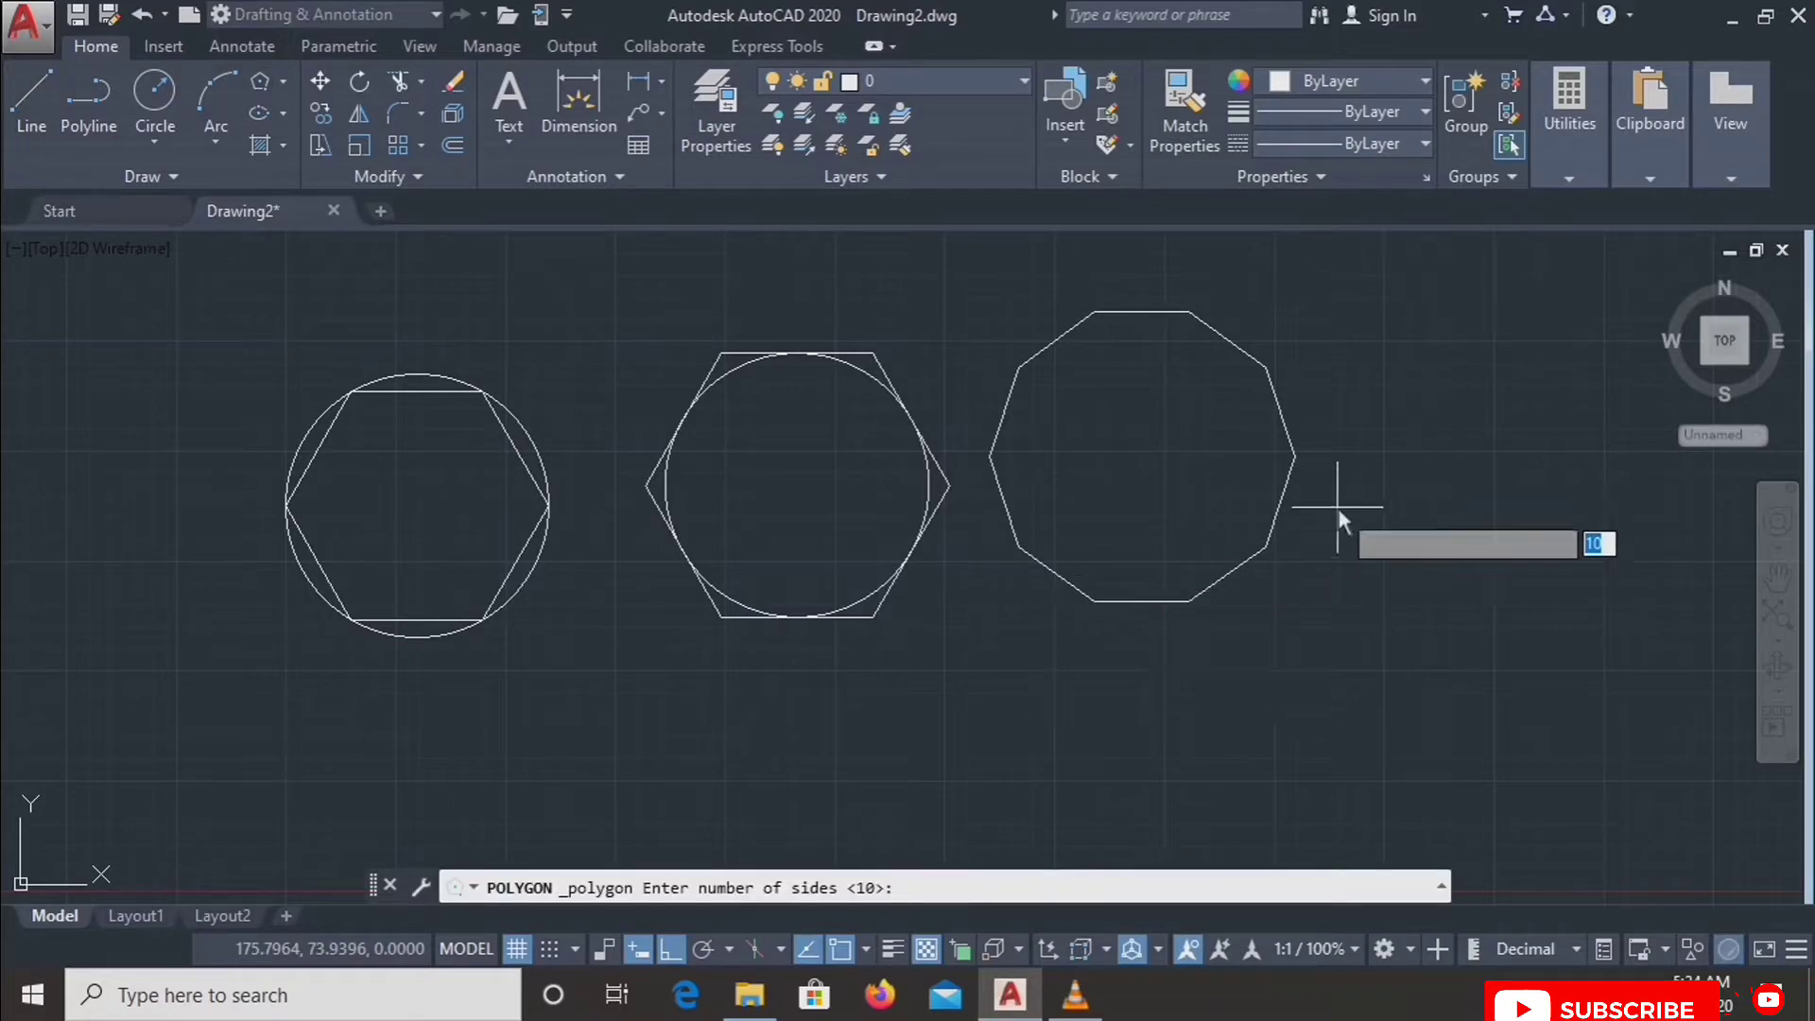
{"action": "mouse_move", "coordinate": [1227, 504]}
{"action": "middle_mouse_down"}
{"action": "mouse_move", "coordinate": [1170, 490]}
{"action": "mouse_move", "coordinate": [757, 587]}
{"action": "middle_mouse_up"}
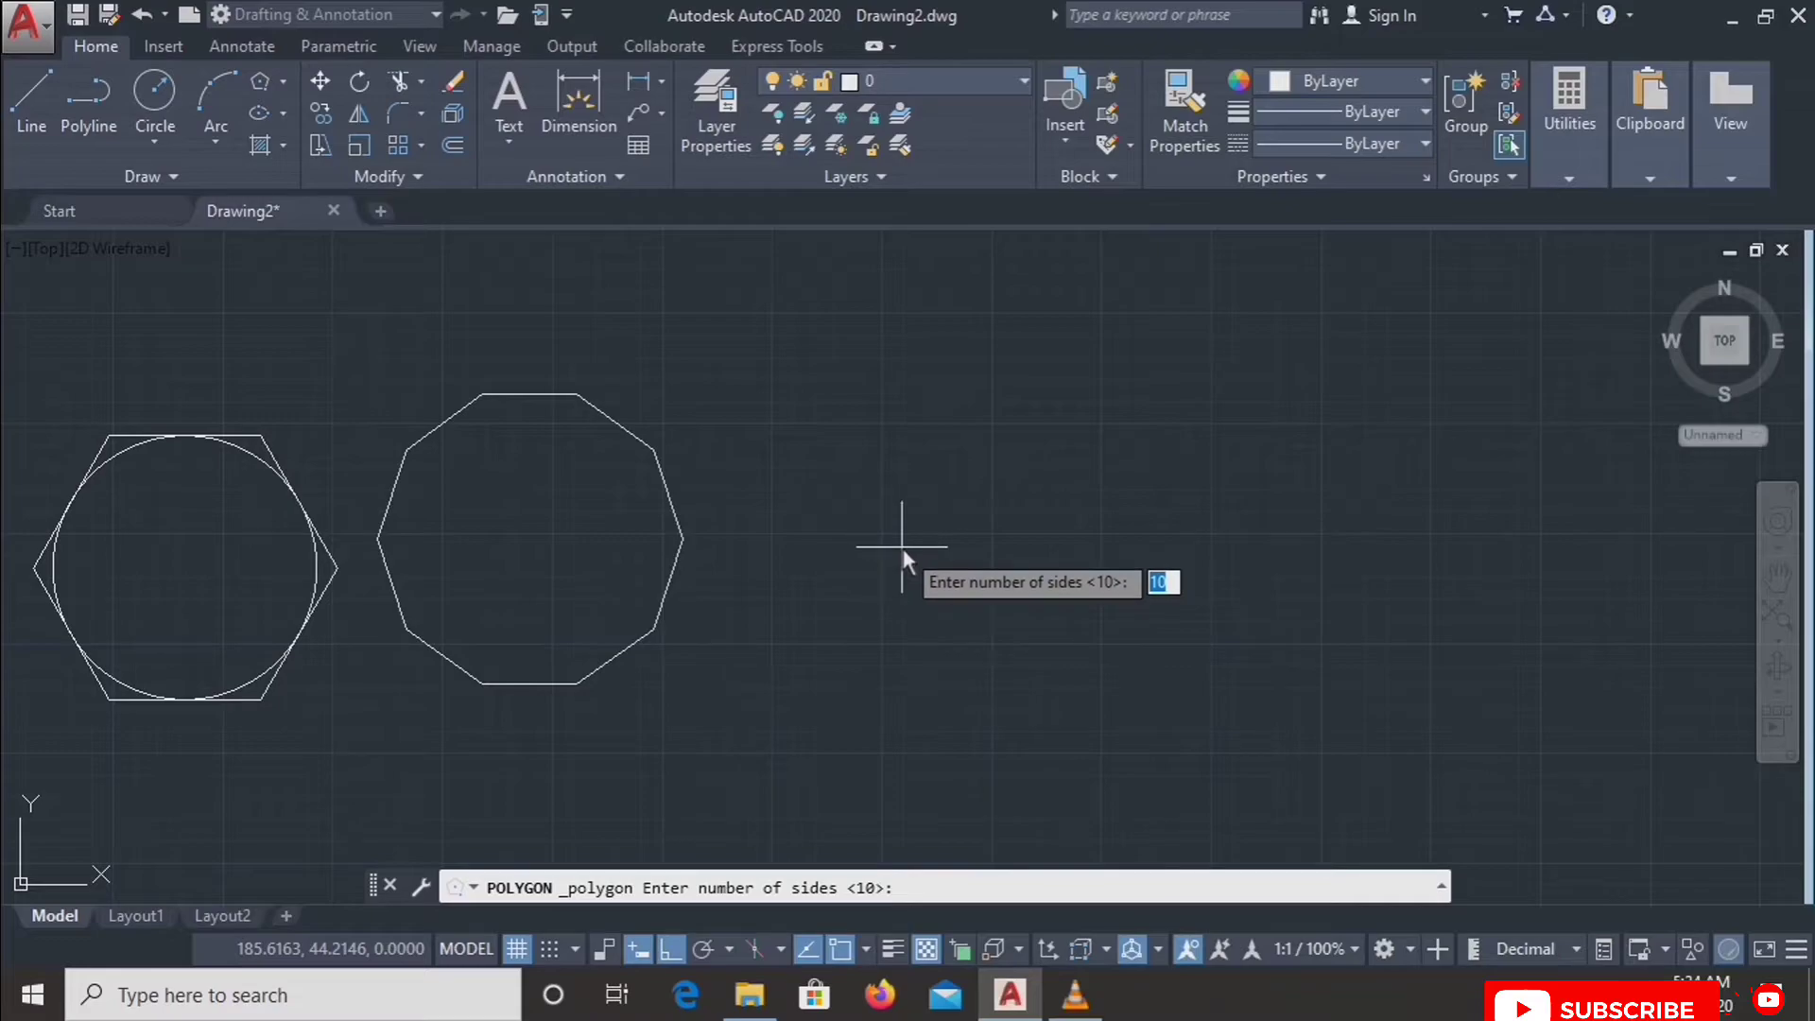
{"action": "type", "text": "8"}
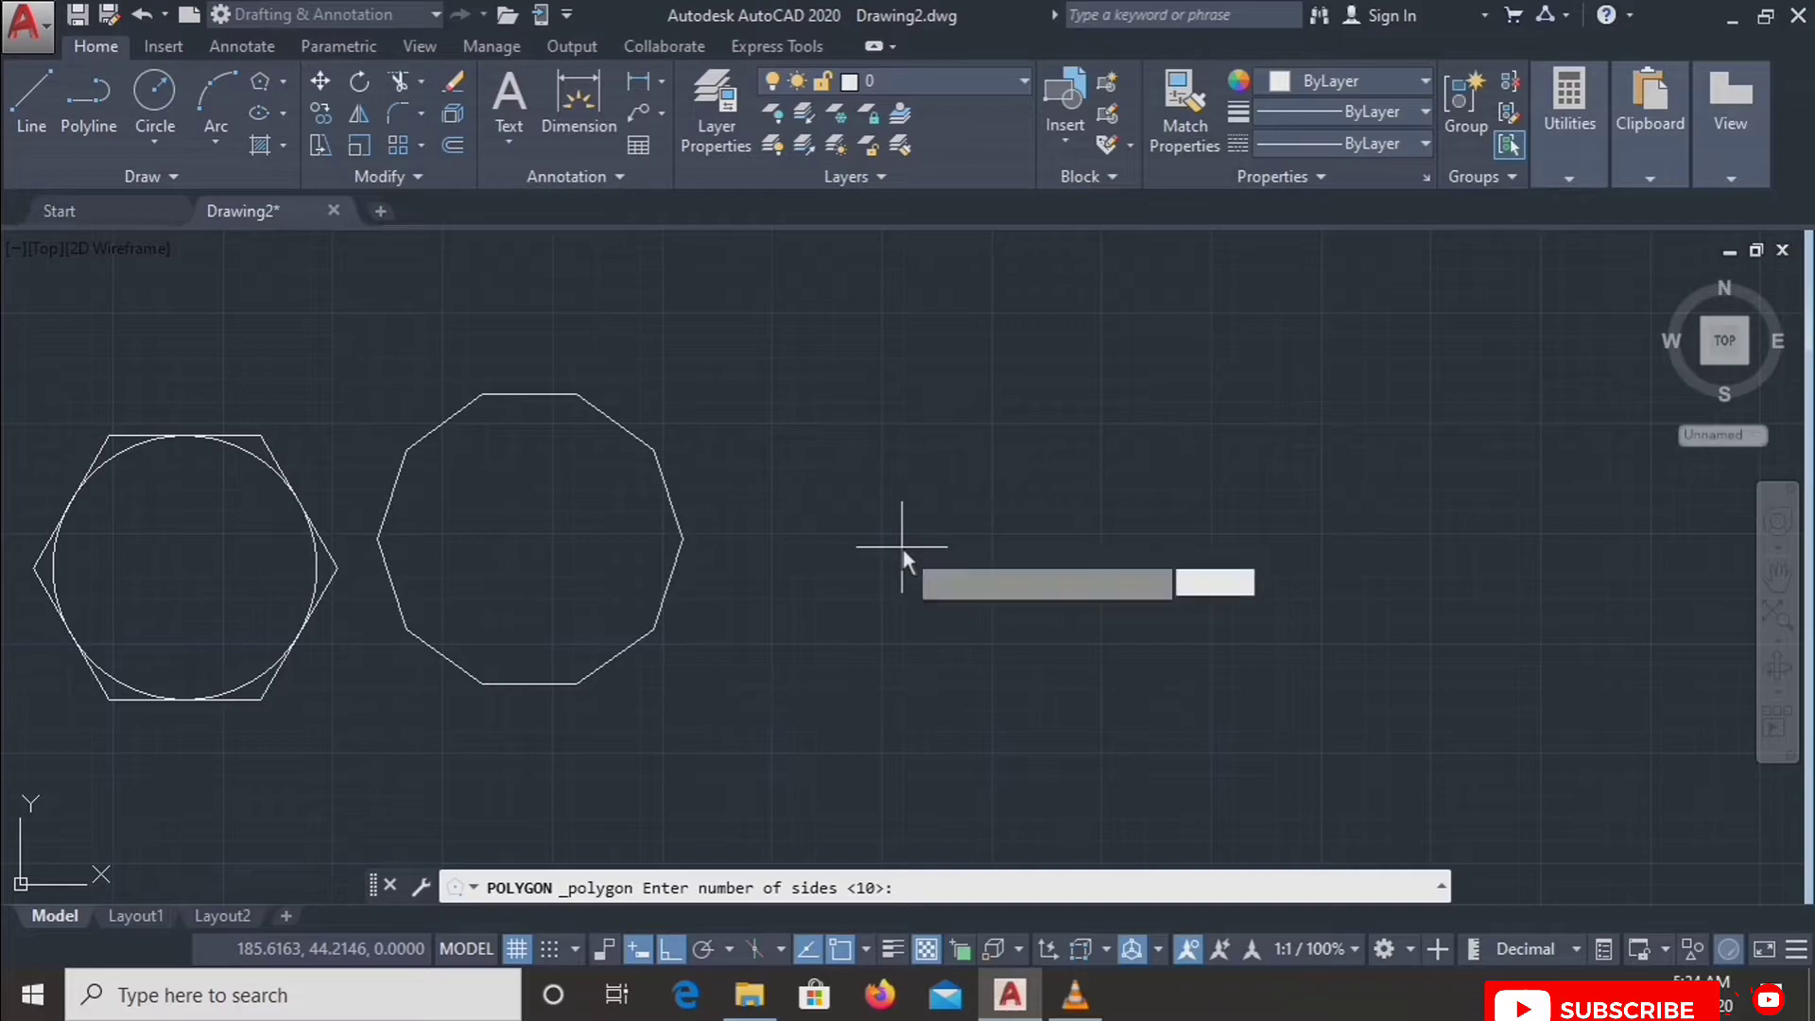
{"action": "key", "text": "Return"}
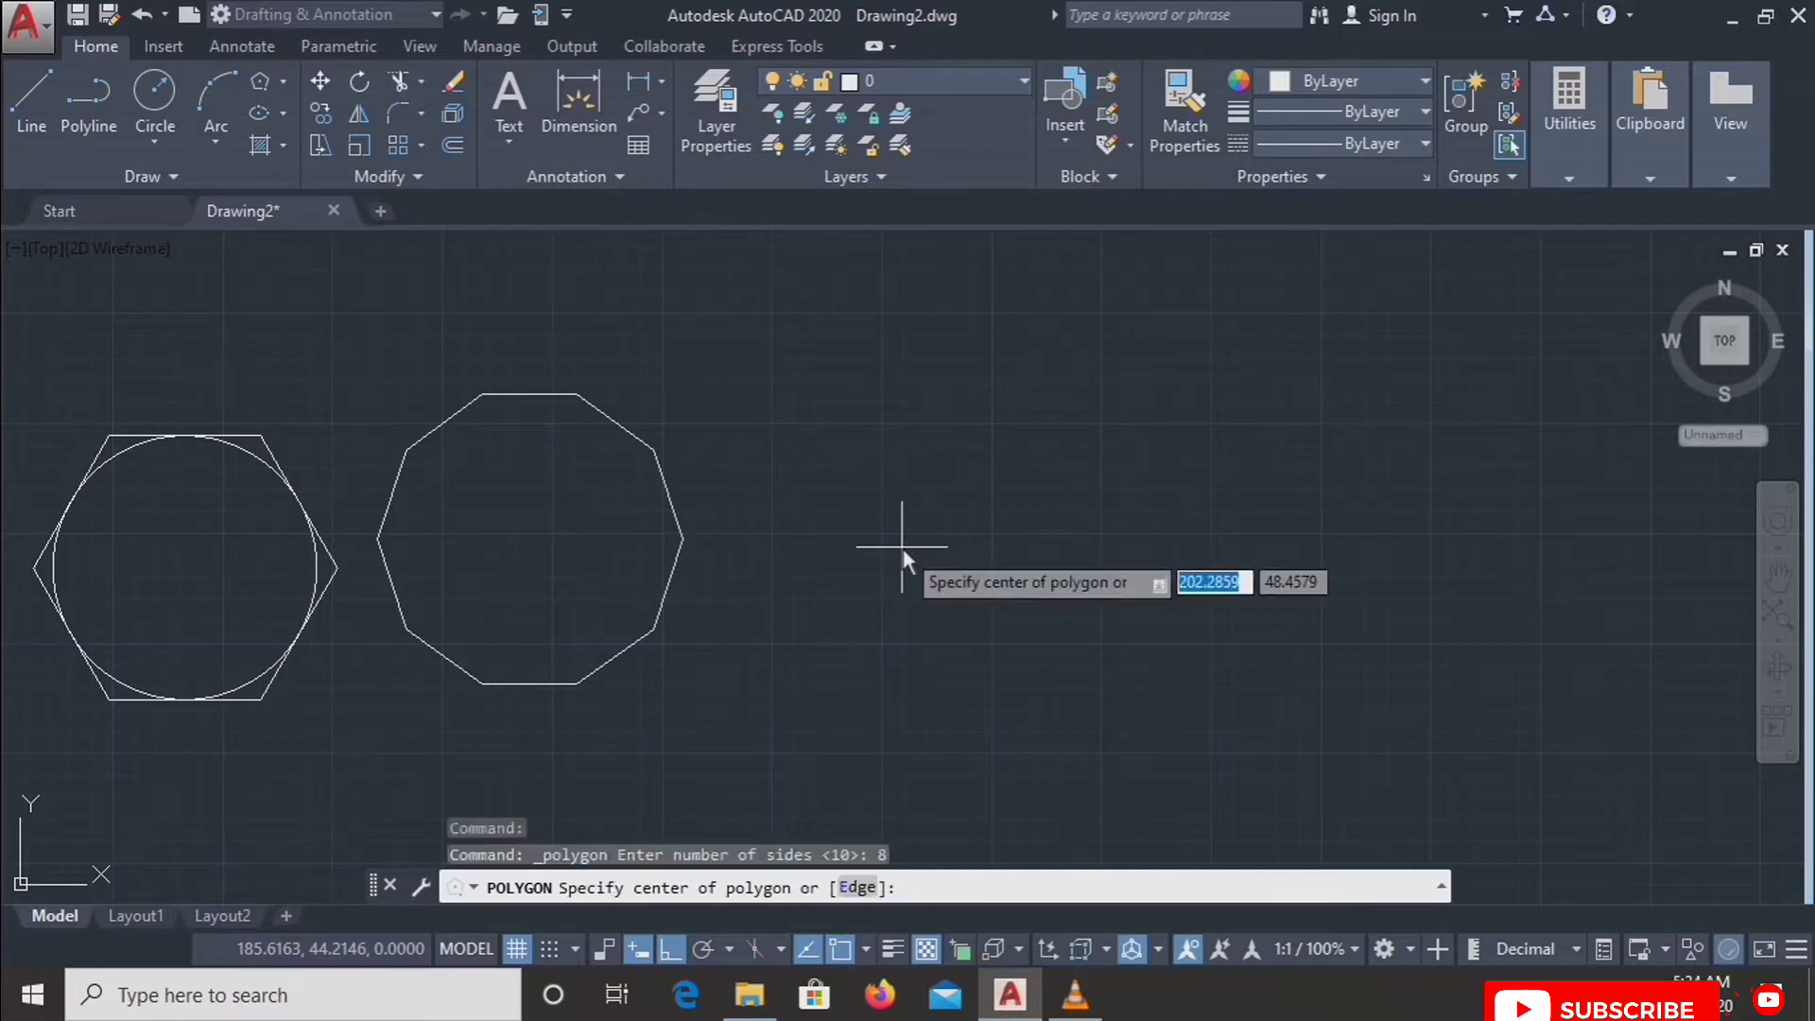
{"action": "left_click", "coordinate": [857, 888]}
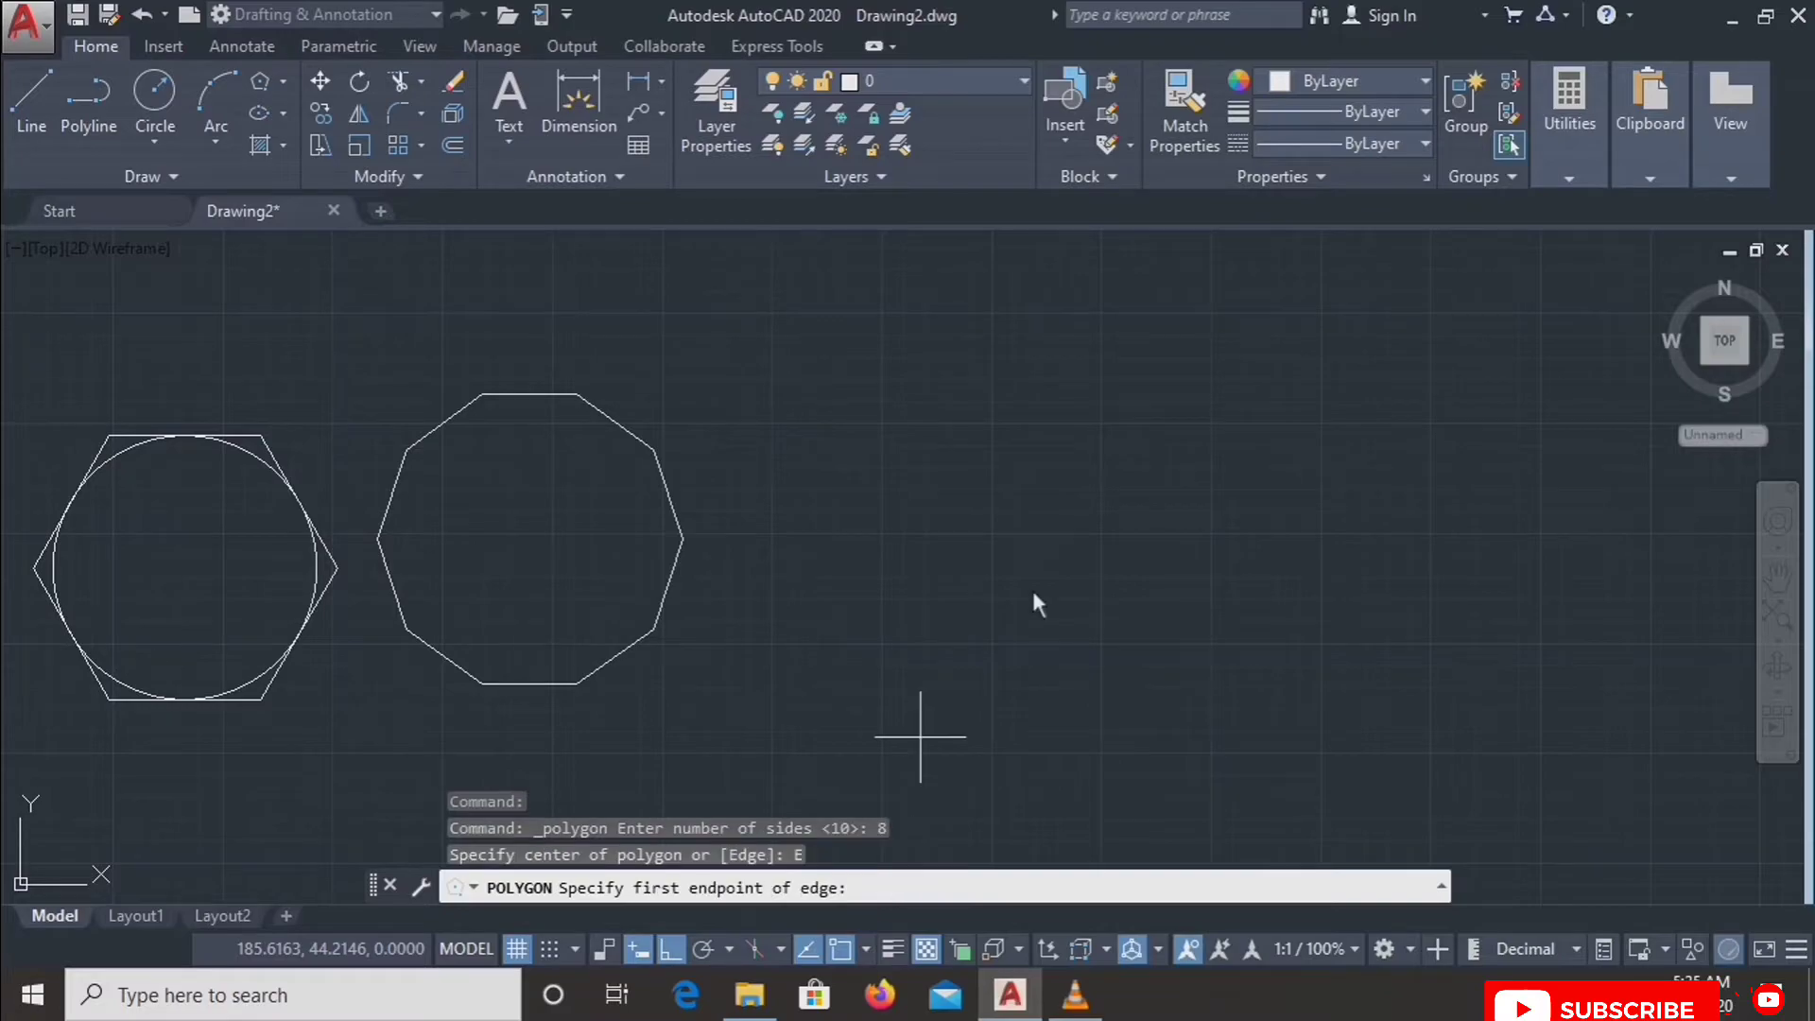
{"action": "left_click", "coordinate": [951, 602]}
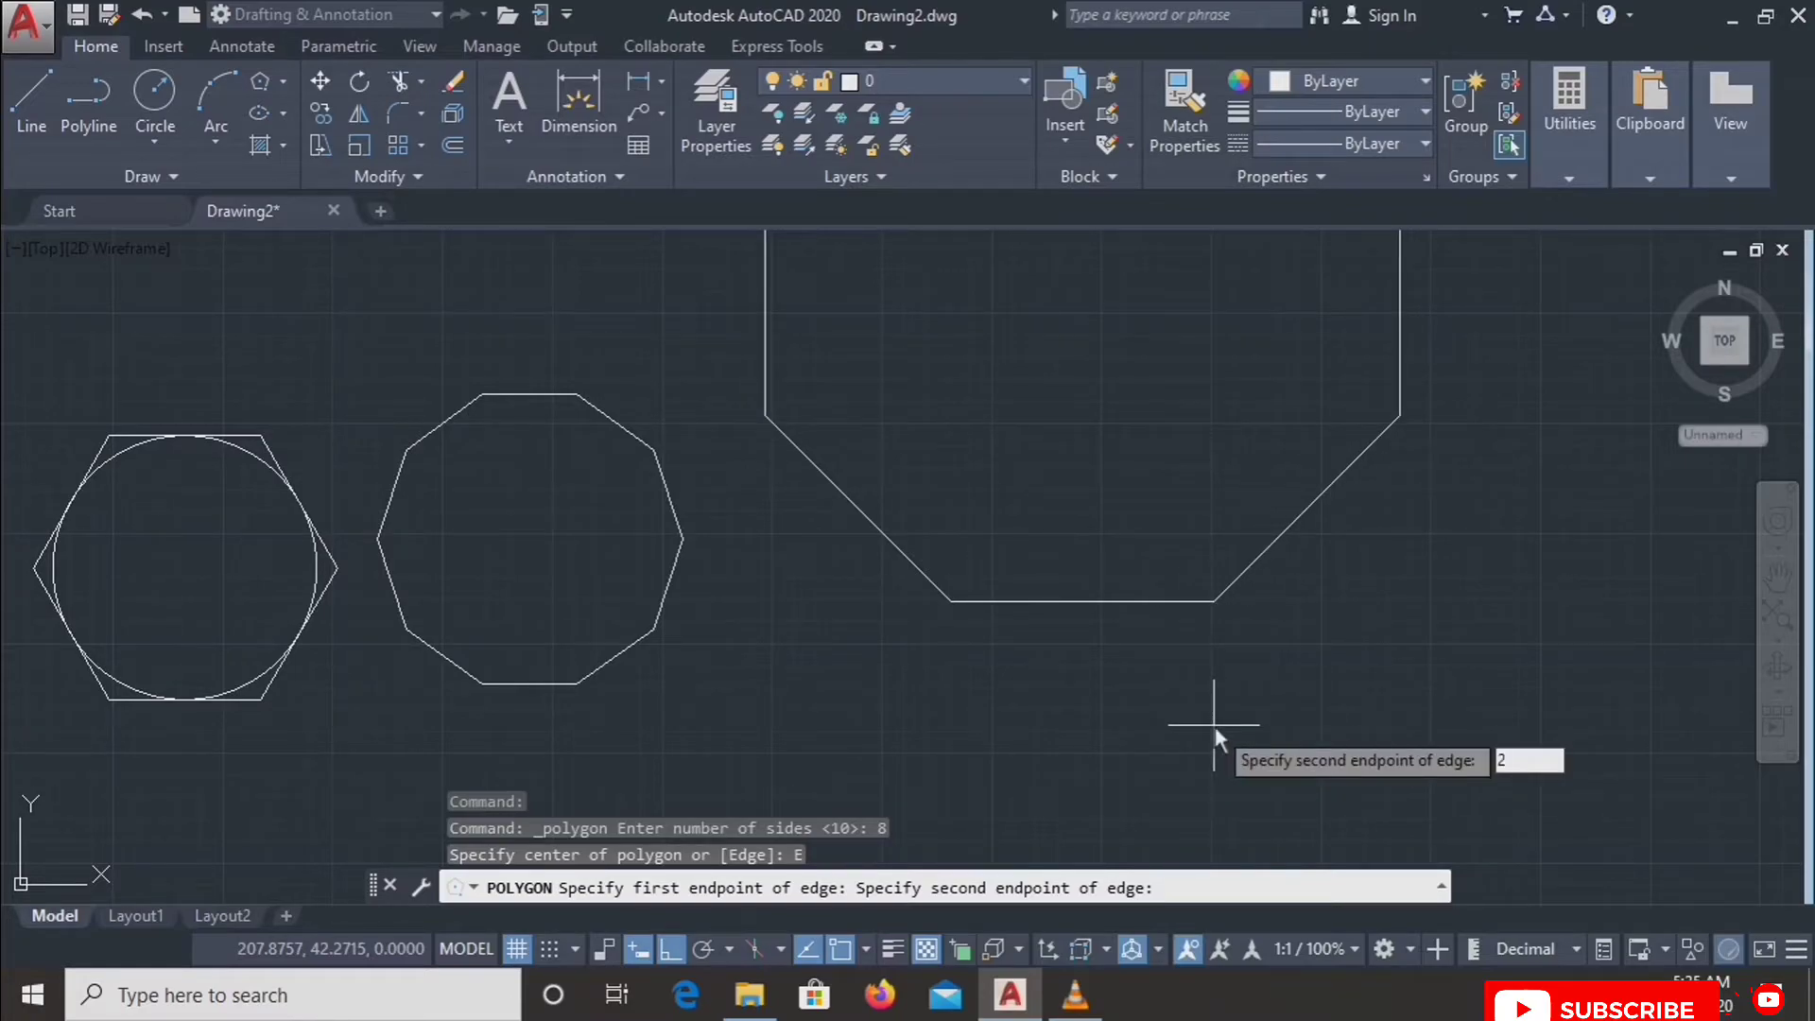
{"action": "type", "text": "0"}
{"action": "key", "text": "Return"}
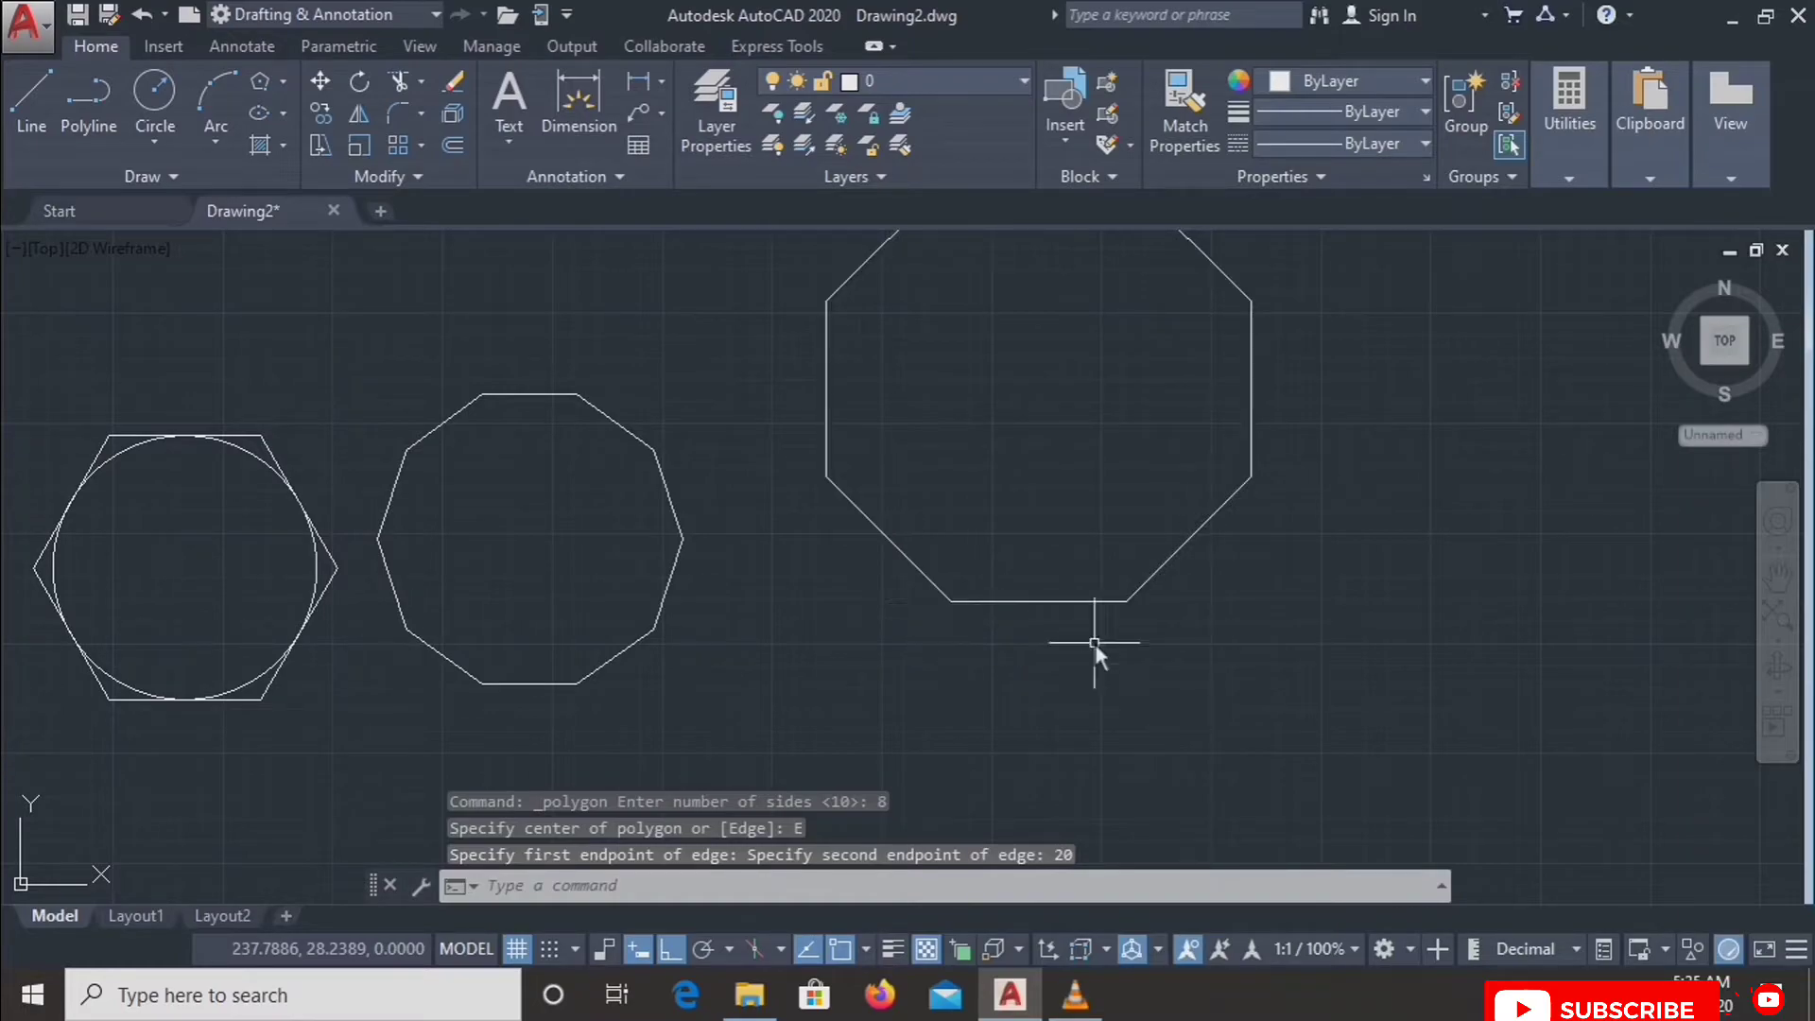
Step: Draw a 15-sided polygon by its edge beside the octagon, with a horizontal edge 10 long starting at about (272.7, 41.4)
{"action": "middle_click_drag", "start_coordinate": [1083, 534], "coordinate": [1040, 658]}
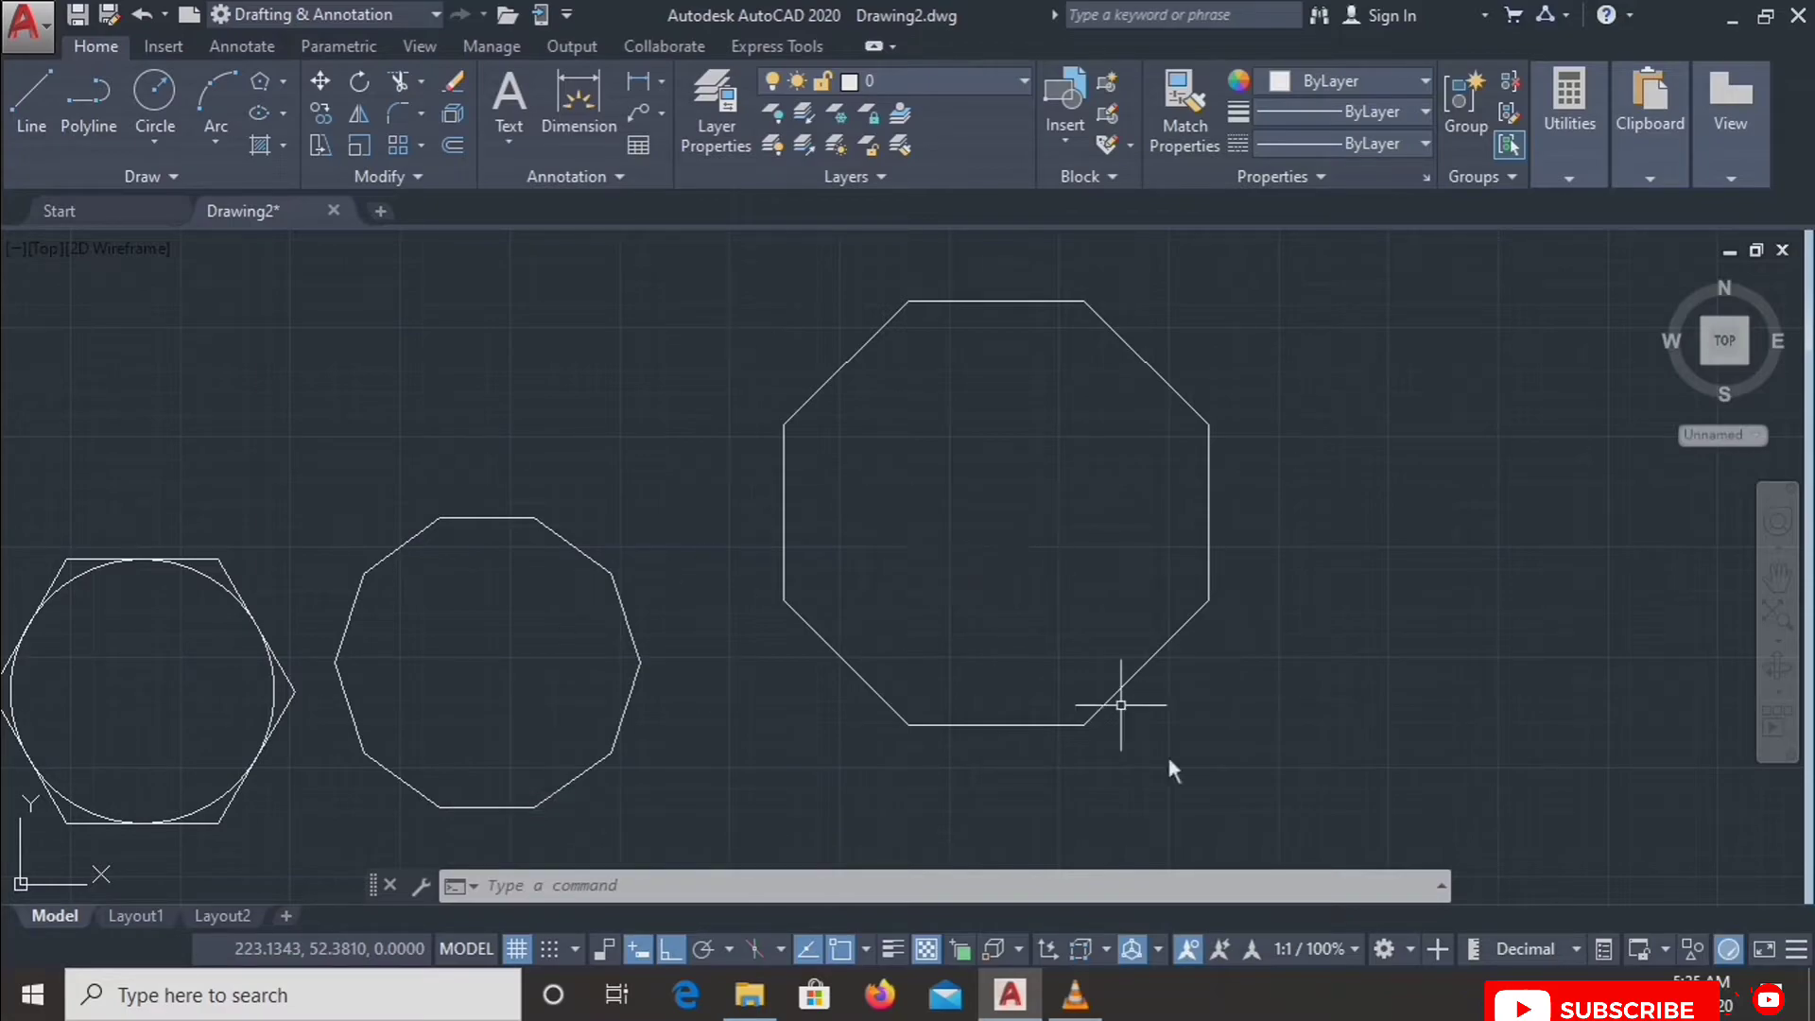
{"action": "scroll", "coordinate": [941, 653], "scroll_direction": "down", "scroll_amount": 2}
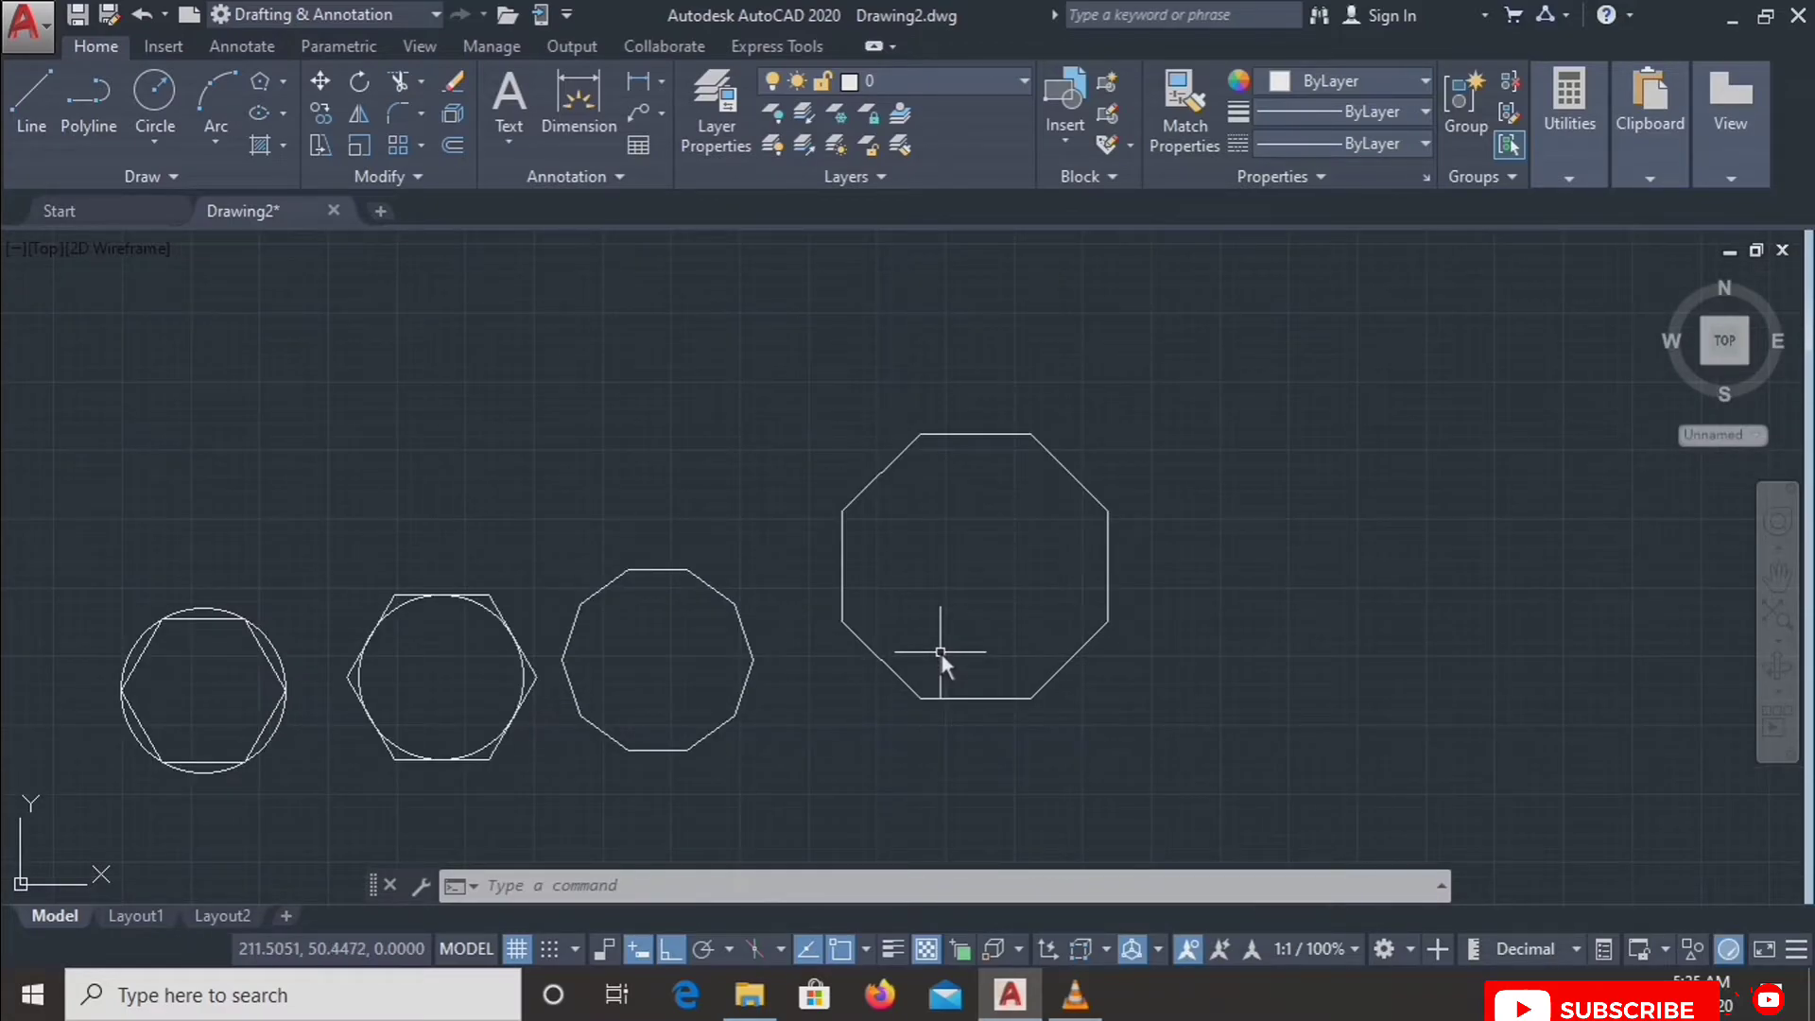
{"action": "left_click", "coordinate": [261, 83]}
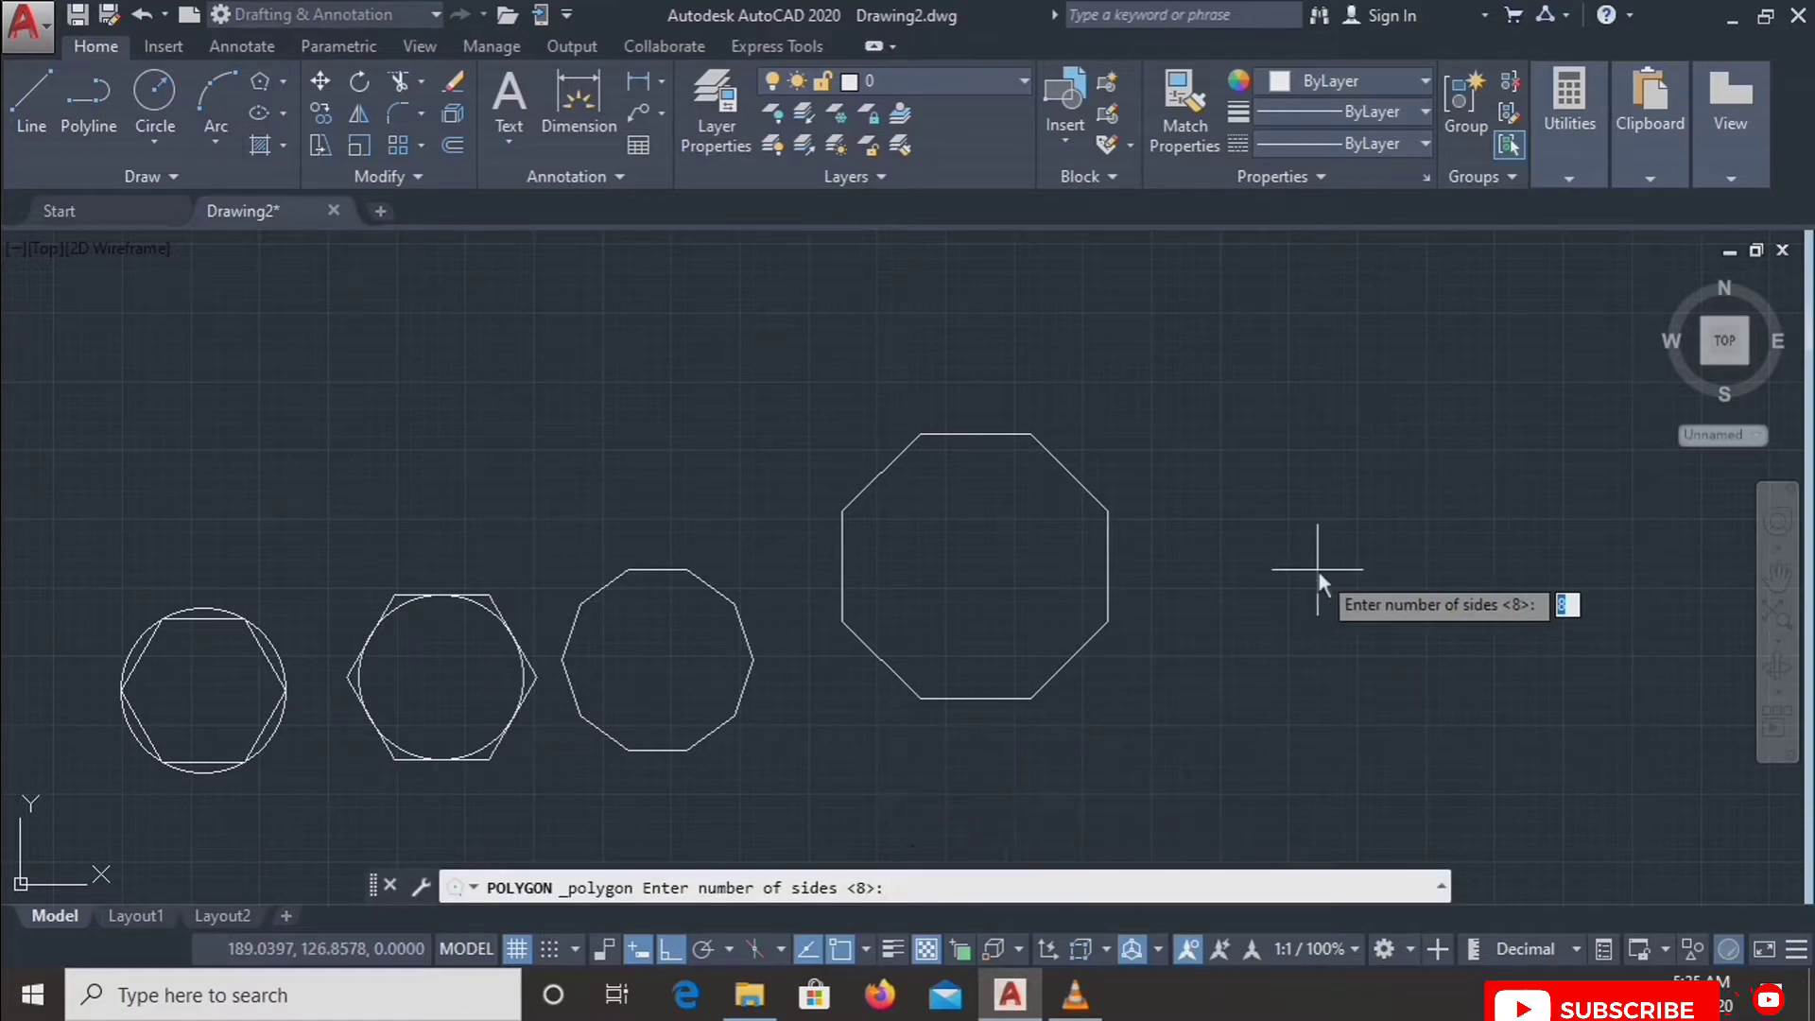
{"action": "type", "text": "15"}
{"action": "key", "text": "Return"}
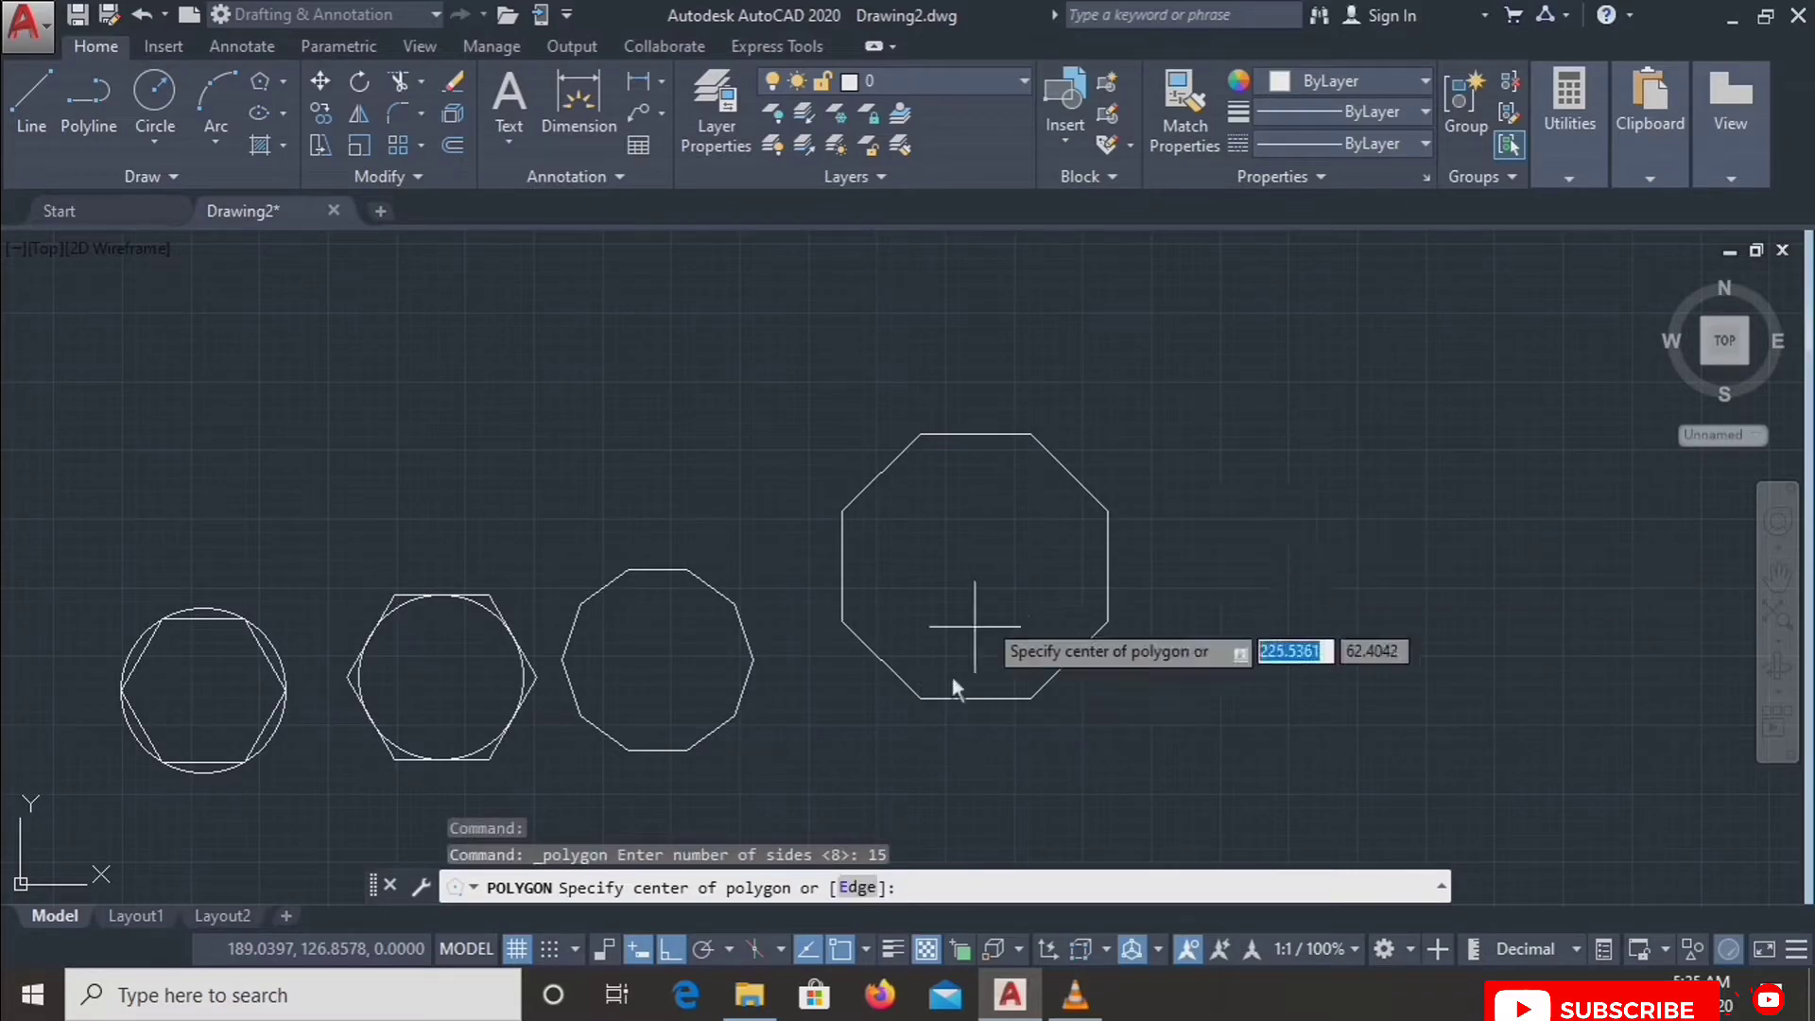
{"action": "left_click", "coordinate": [841, 892]}
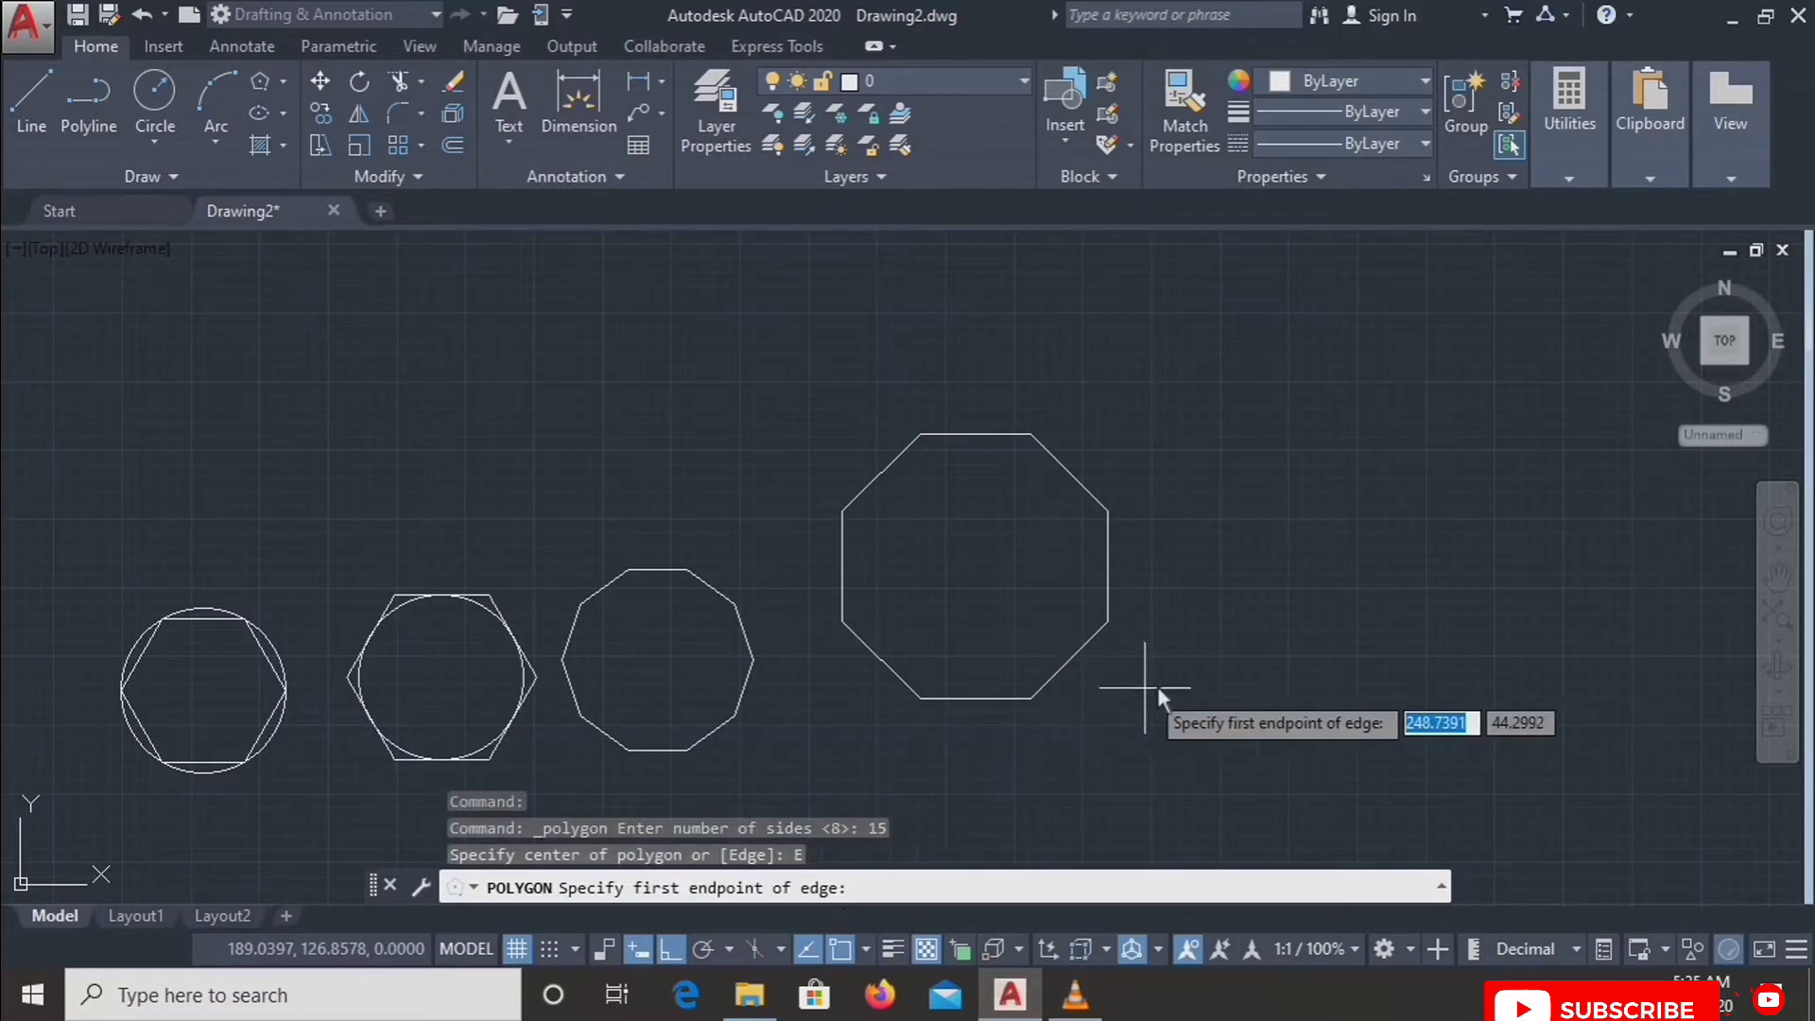
{"action": "left_click", "coordinate": [1278, 705]}
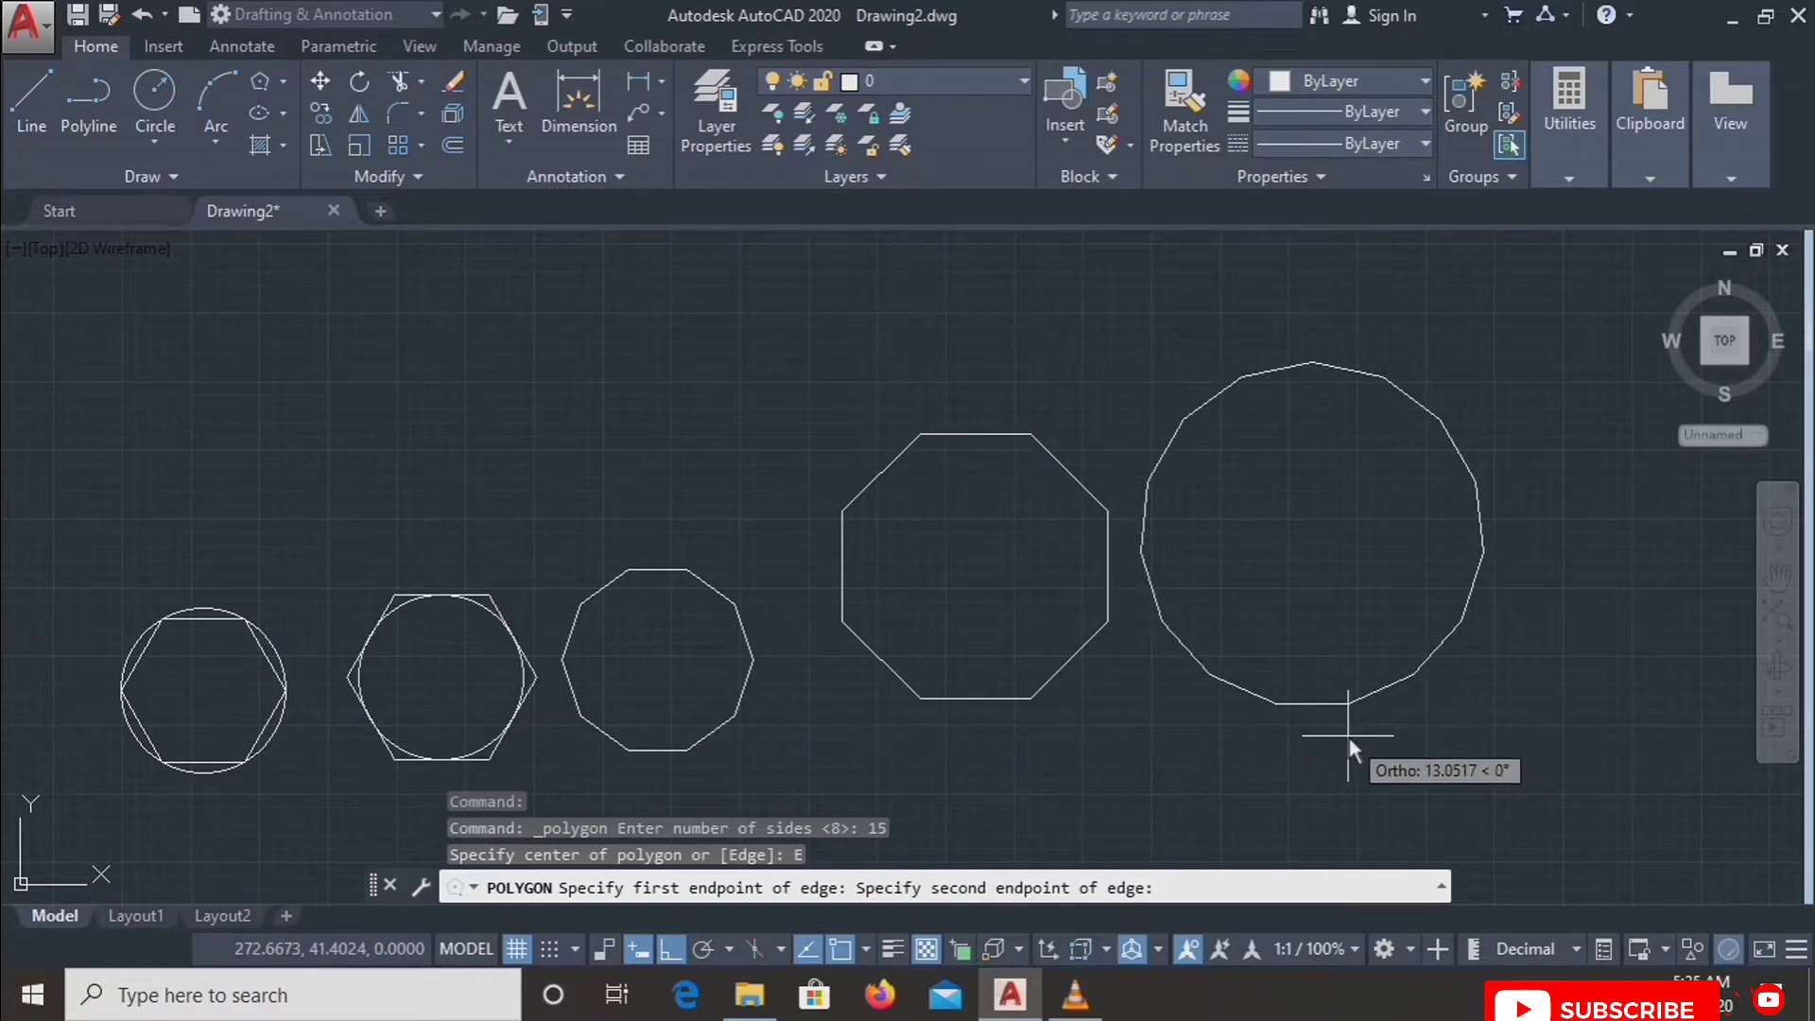
{"action": "type", "text": "10"}
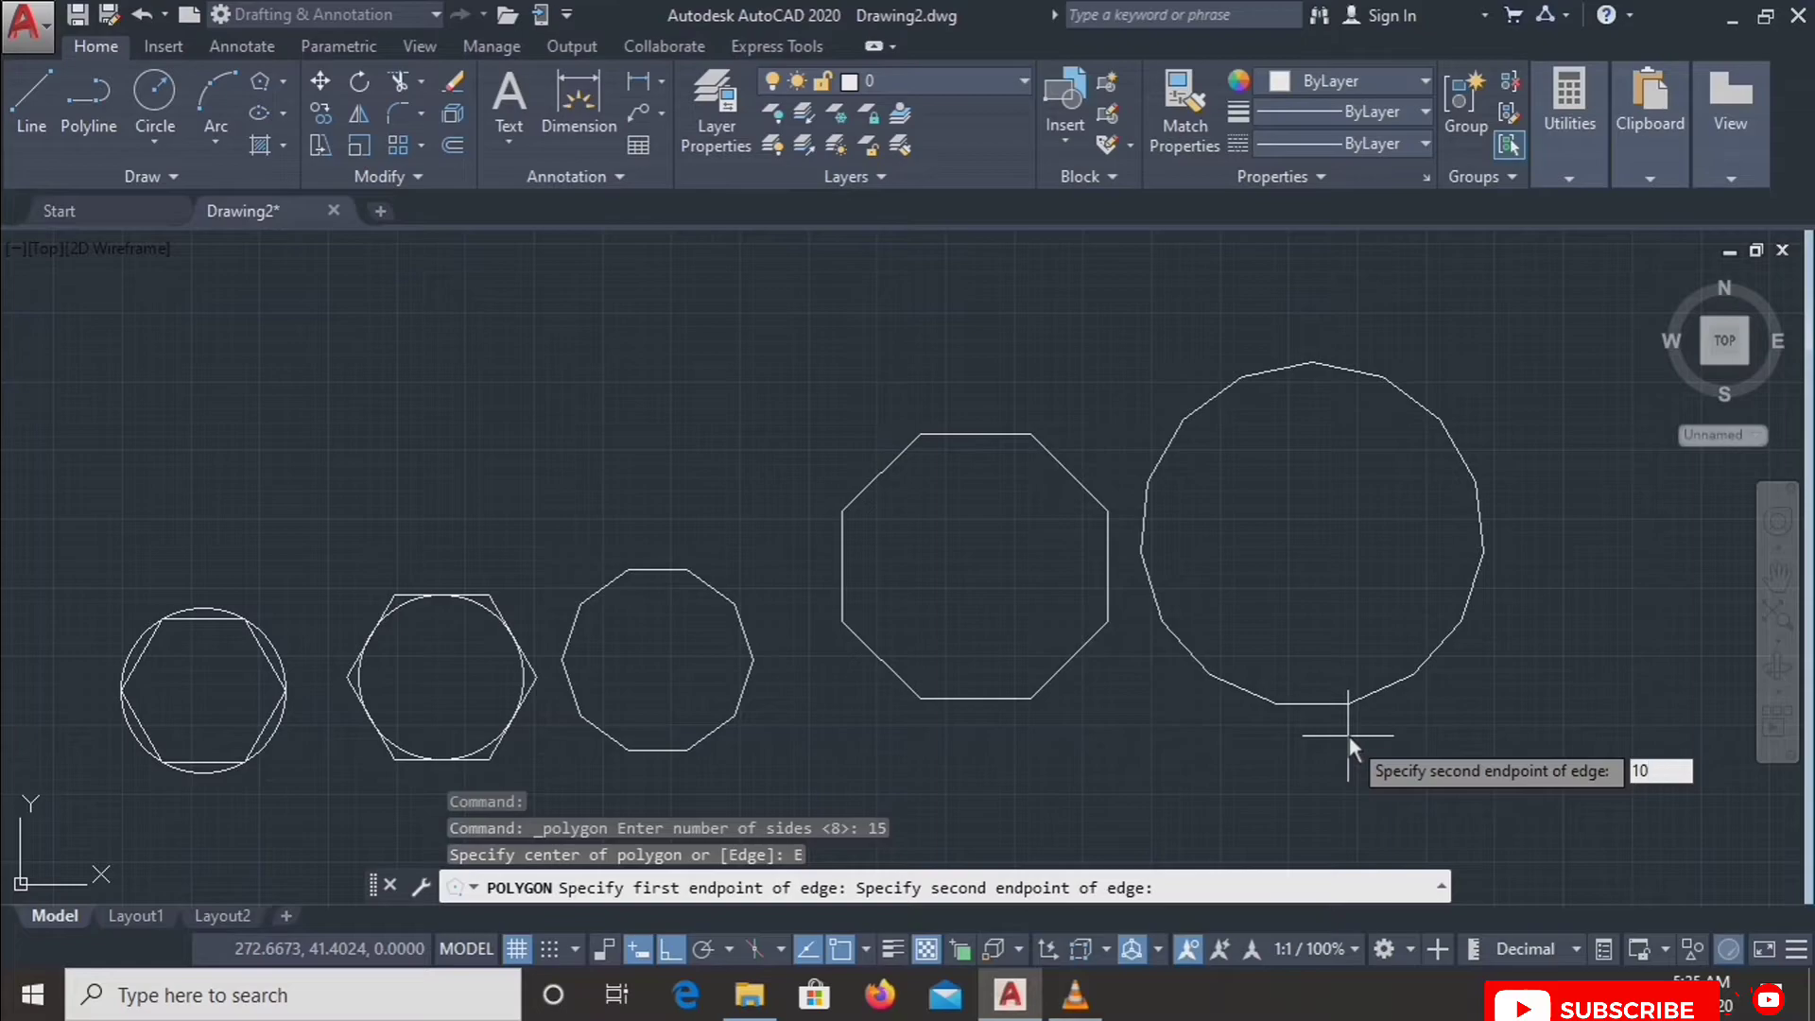
{"action": "key", "text": "Return"}
Step: Examine the straight sides and corners of the 15-sided polygon up close and compare it with the other polygons
{"action": "scroll", "coordinate": [1229, 650], "scroll_direction": "up", "scroll_amount": 6}
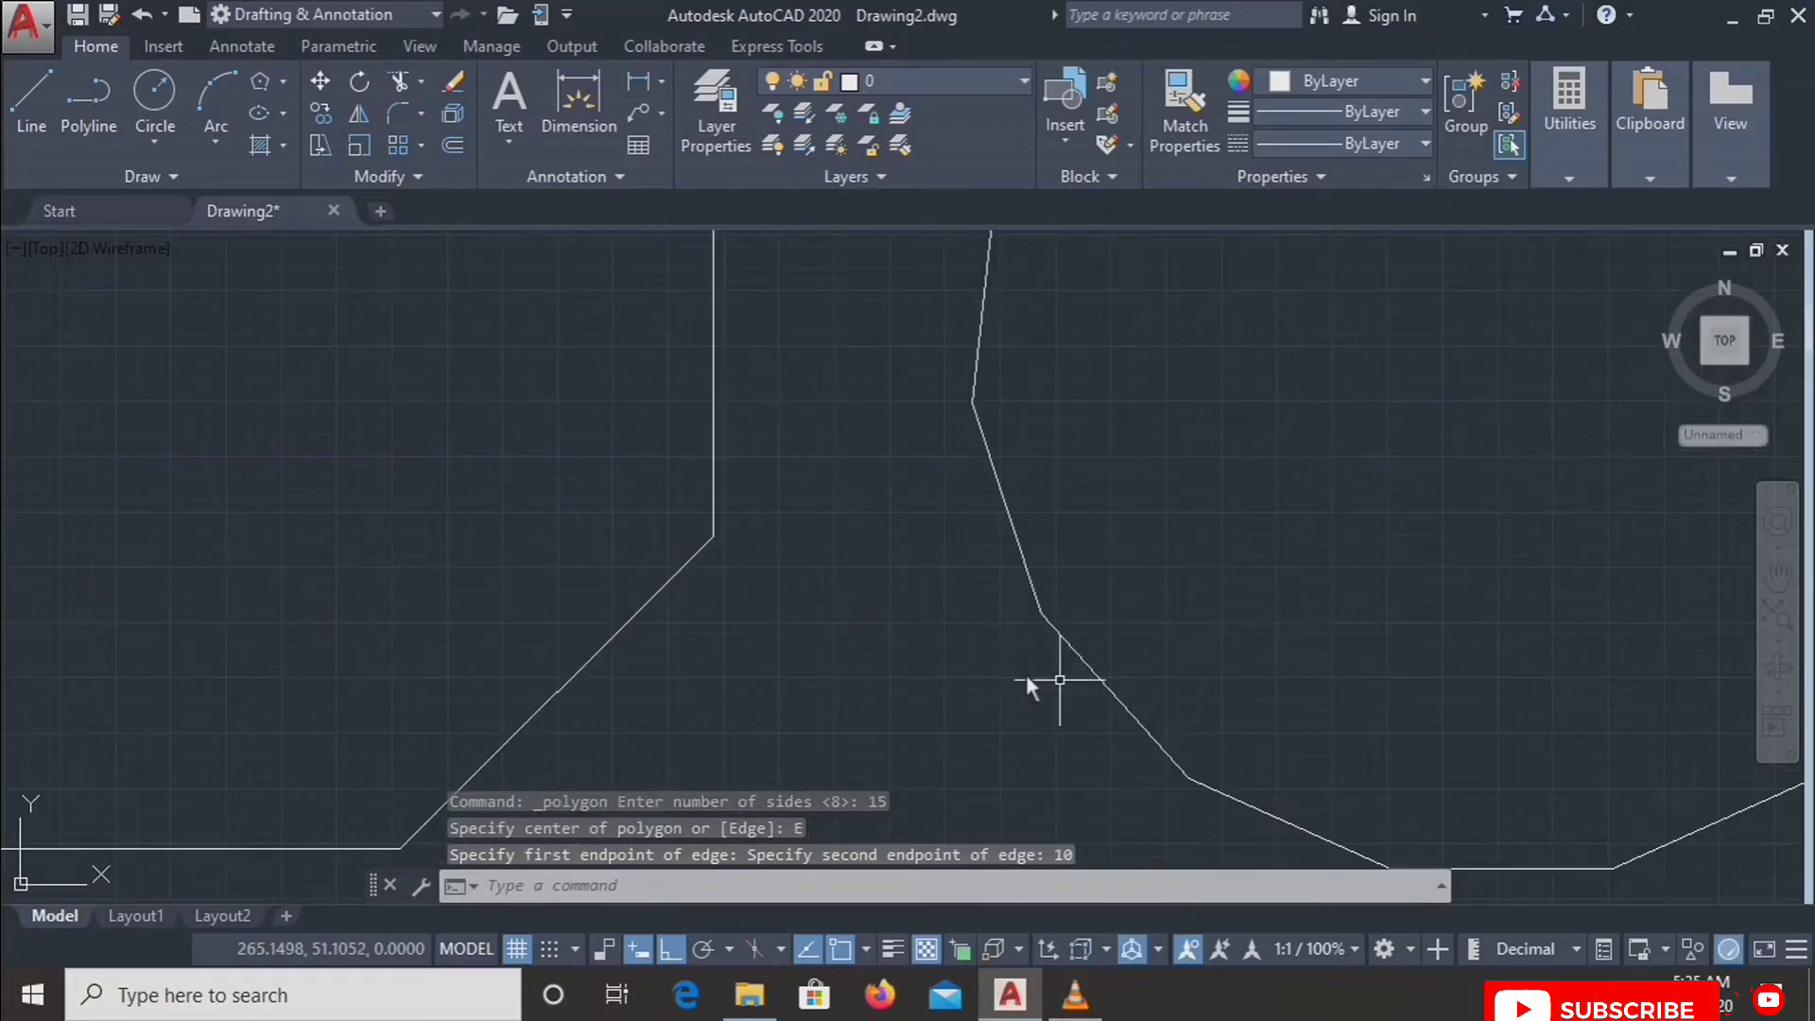
{"action": "scroll", "coordinate": [1055, 620], "scroll_direction": "down", "scroll_amount": 6}
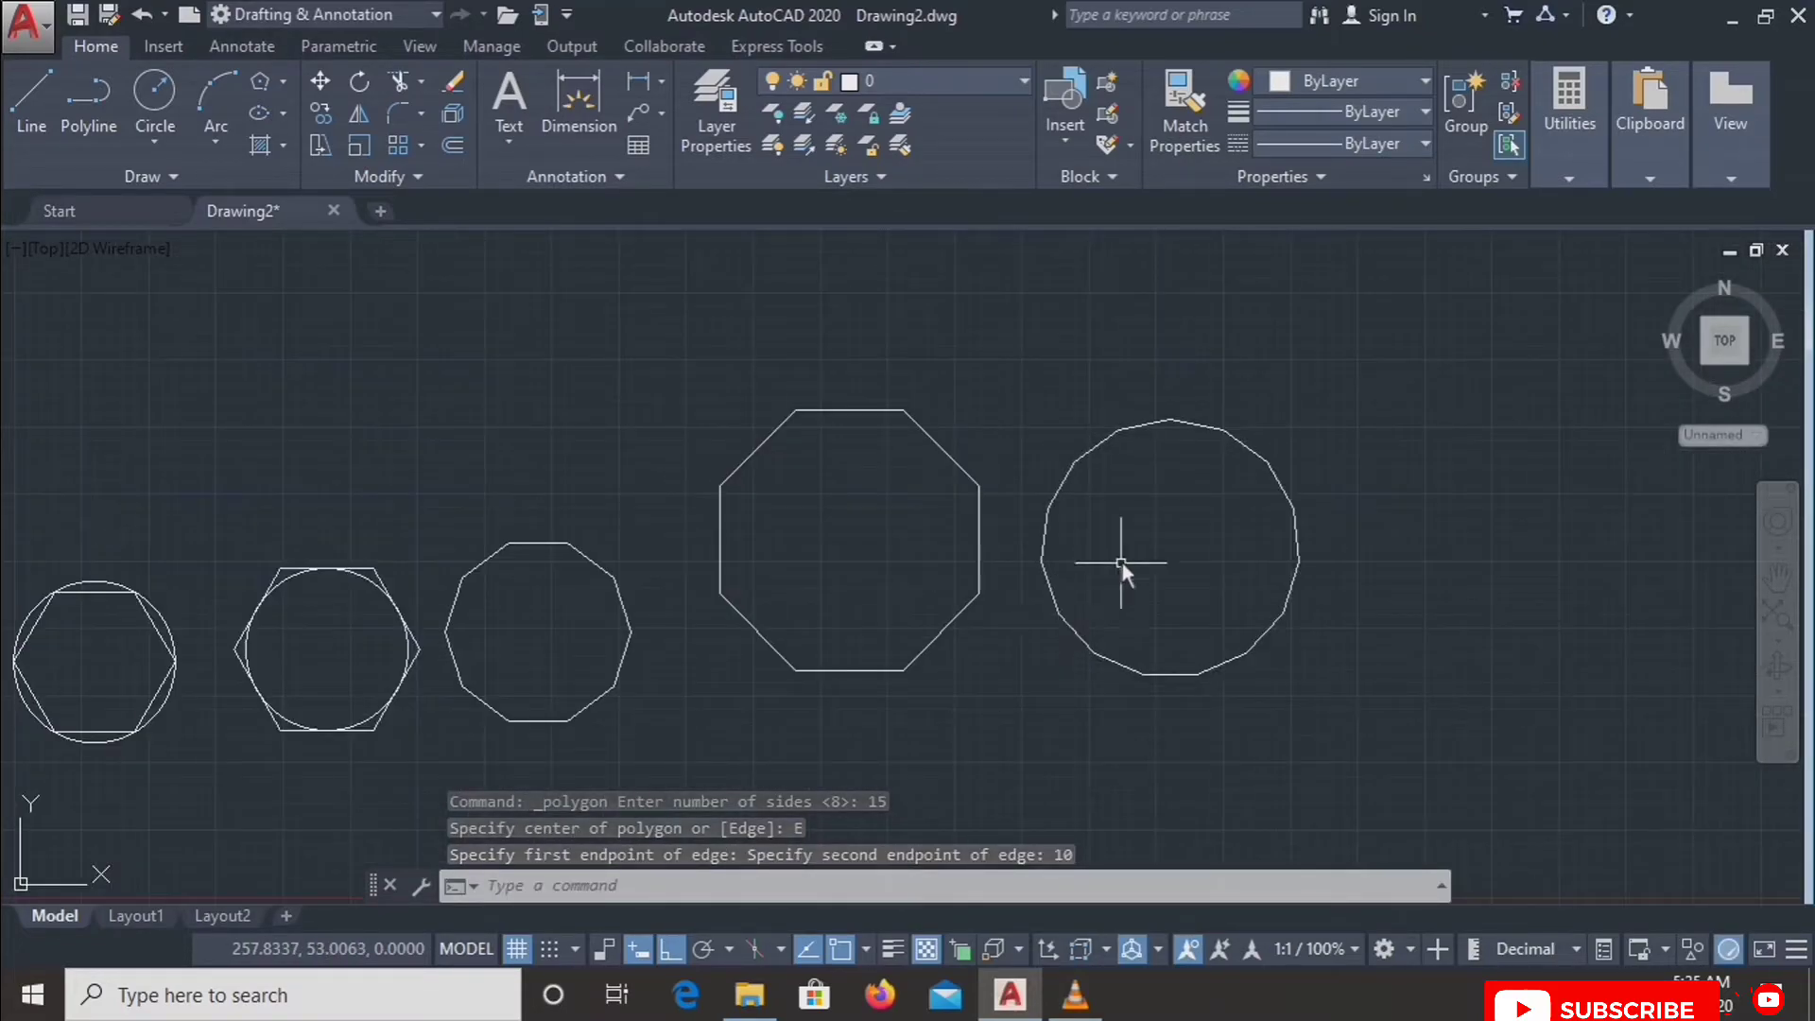
{"action": "scroll", "coordinate": [1126, 565], "scroll_direction": "down", "scroll_amount": 4}
{"action": "scroll", "coordinate": [1126, 563], "scroll_direction": "up", "scroll_amount": 6}
{"action": "scroll", "coordinate": [1125, 563], "scroll_direction": "up", "scroll_amount": 4}
{"action": "scroll", "coordinate": [731, 569], "scroll_direction": "up", "scroll_amount": 3}
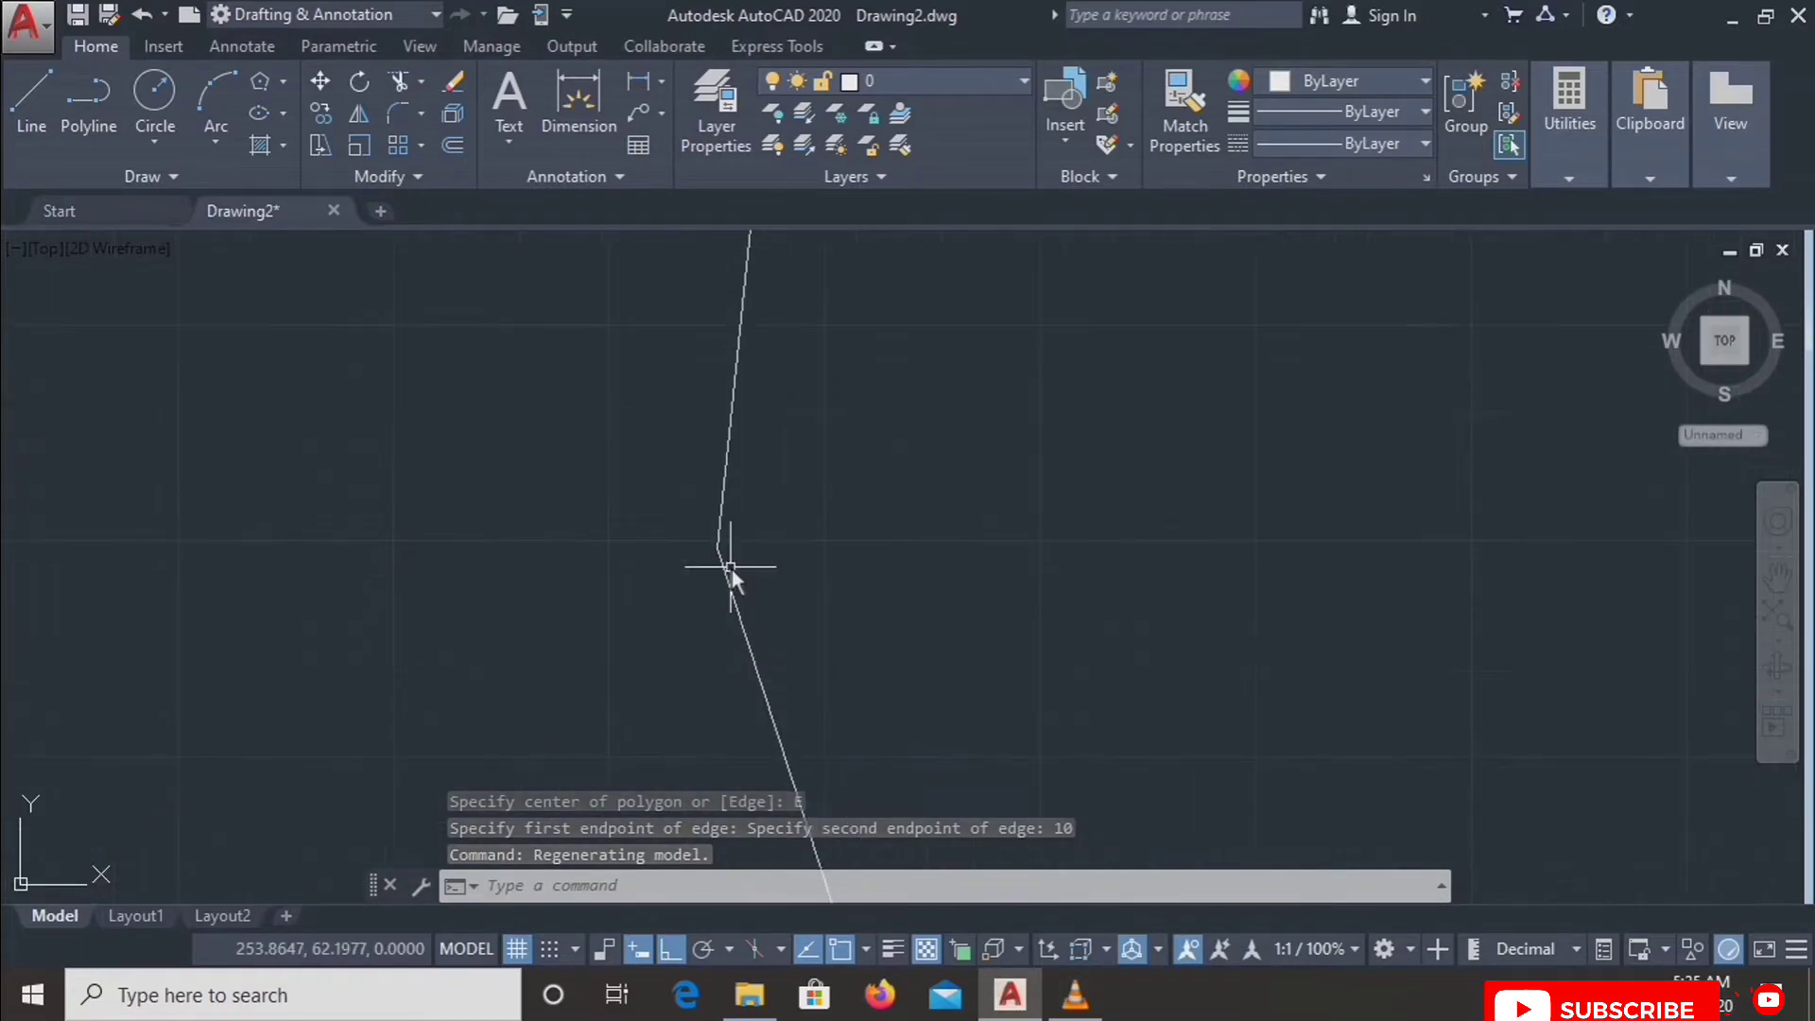
{"action": "scroll", "coordinate": [735, 538], "scroll_direction": "up", "scroll_amount": 2}
{"action": "scroll", "coordinate": [736, 539], "scroll_direction": "down", "scroll_amount": 5}
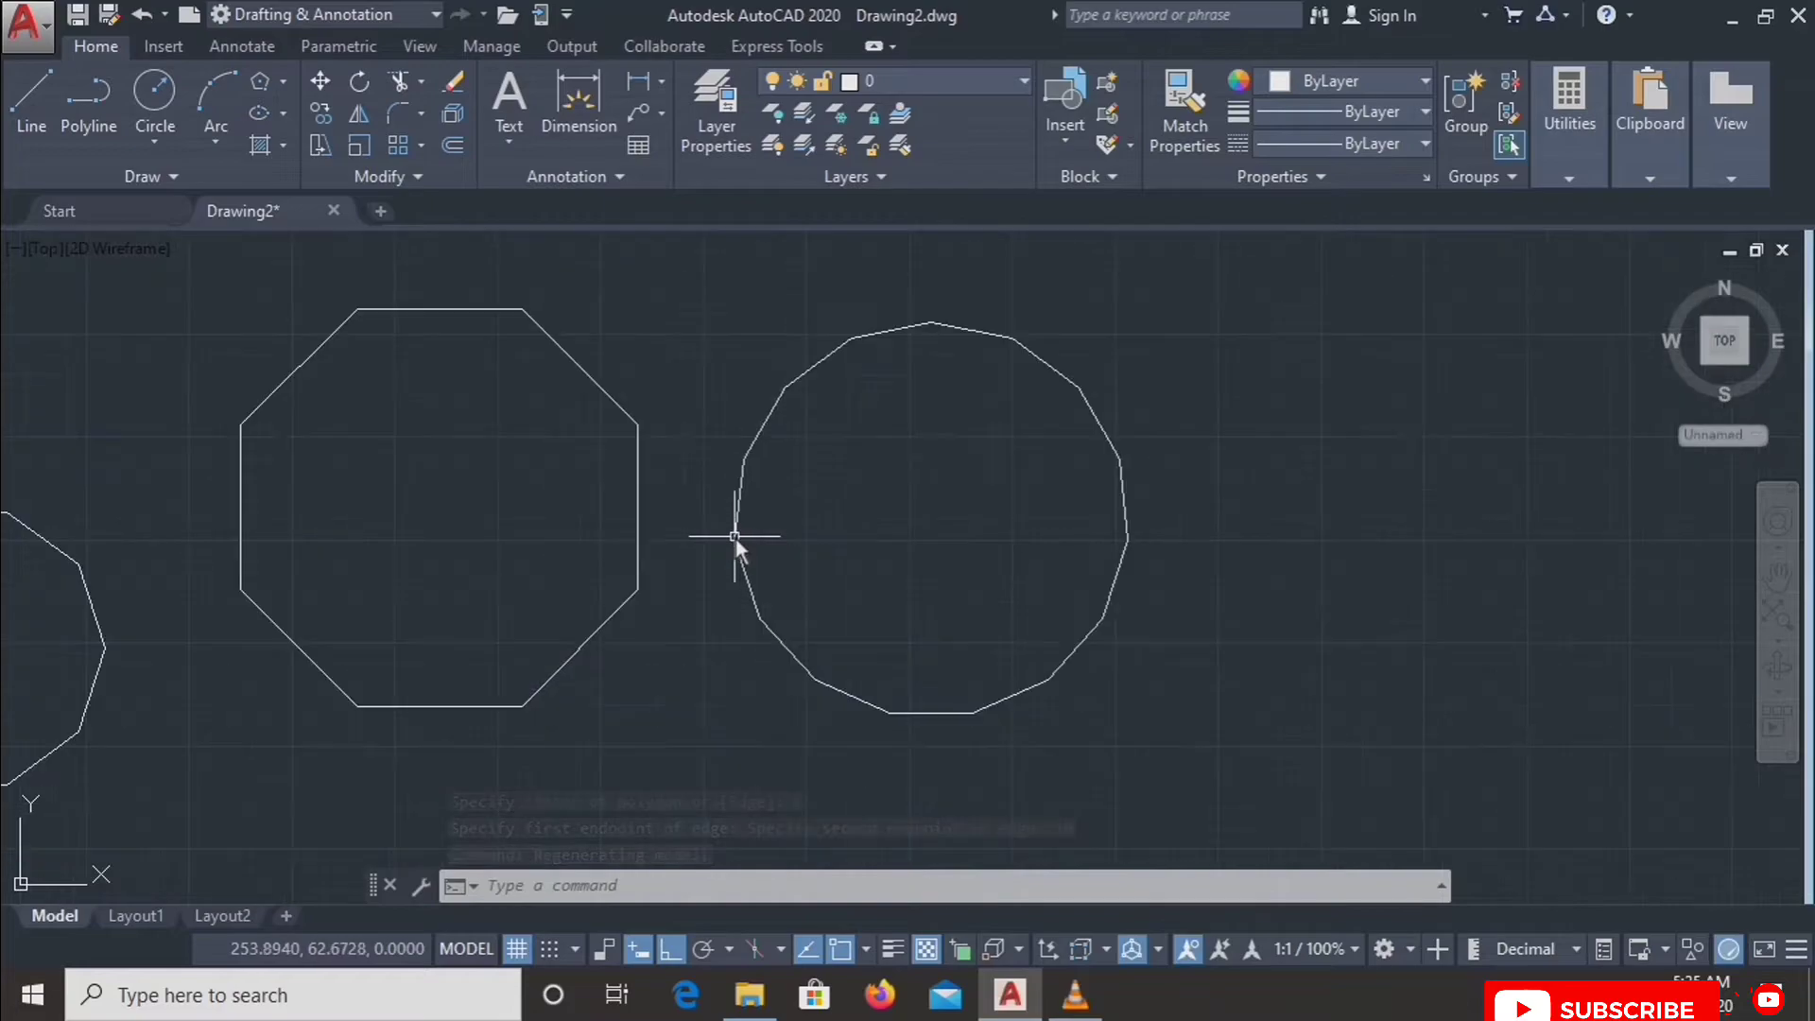
{"action": "scroll", "coordinate": [1126, 644], "scroll_direction": "up", "scroll_amount": 2}
{"action": "scroll", "coordinate": [1126, 644], "scroll_direction": "down", "scroll_amount": 4}
{"action": "mouse_move", "coordinate": [701, 587]}
{"action": "middle_mouse_down"}
{"action": "mouse_move", "coordinate": [1009, 569]}
{"action": "mouse_move", "coordinate": [1050, 590]}
{"action": "middle_mouse_up"}
{"action": "mouse_move", "coordinate": [797, 631]}
{"action": "middle_mouse_down"}
{"action": "mouse_move", "coordinate": [972, 524]}
{"action": "mouse_move", "coordinate": [661, 575]}
{"action": "mouse_move", "coordinate": [877, 577]}
{"action": "mouse_move", "coordinate": [797, 615]}
{"action": "mouse_move", "coordinate": [885, 582]}
{"action": "mouse_move", "coordinate": [851, 625]}
{"action": "middle_mouse_up"}
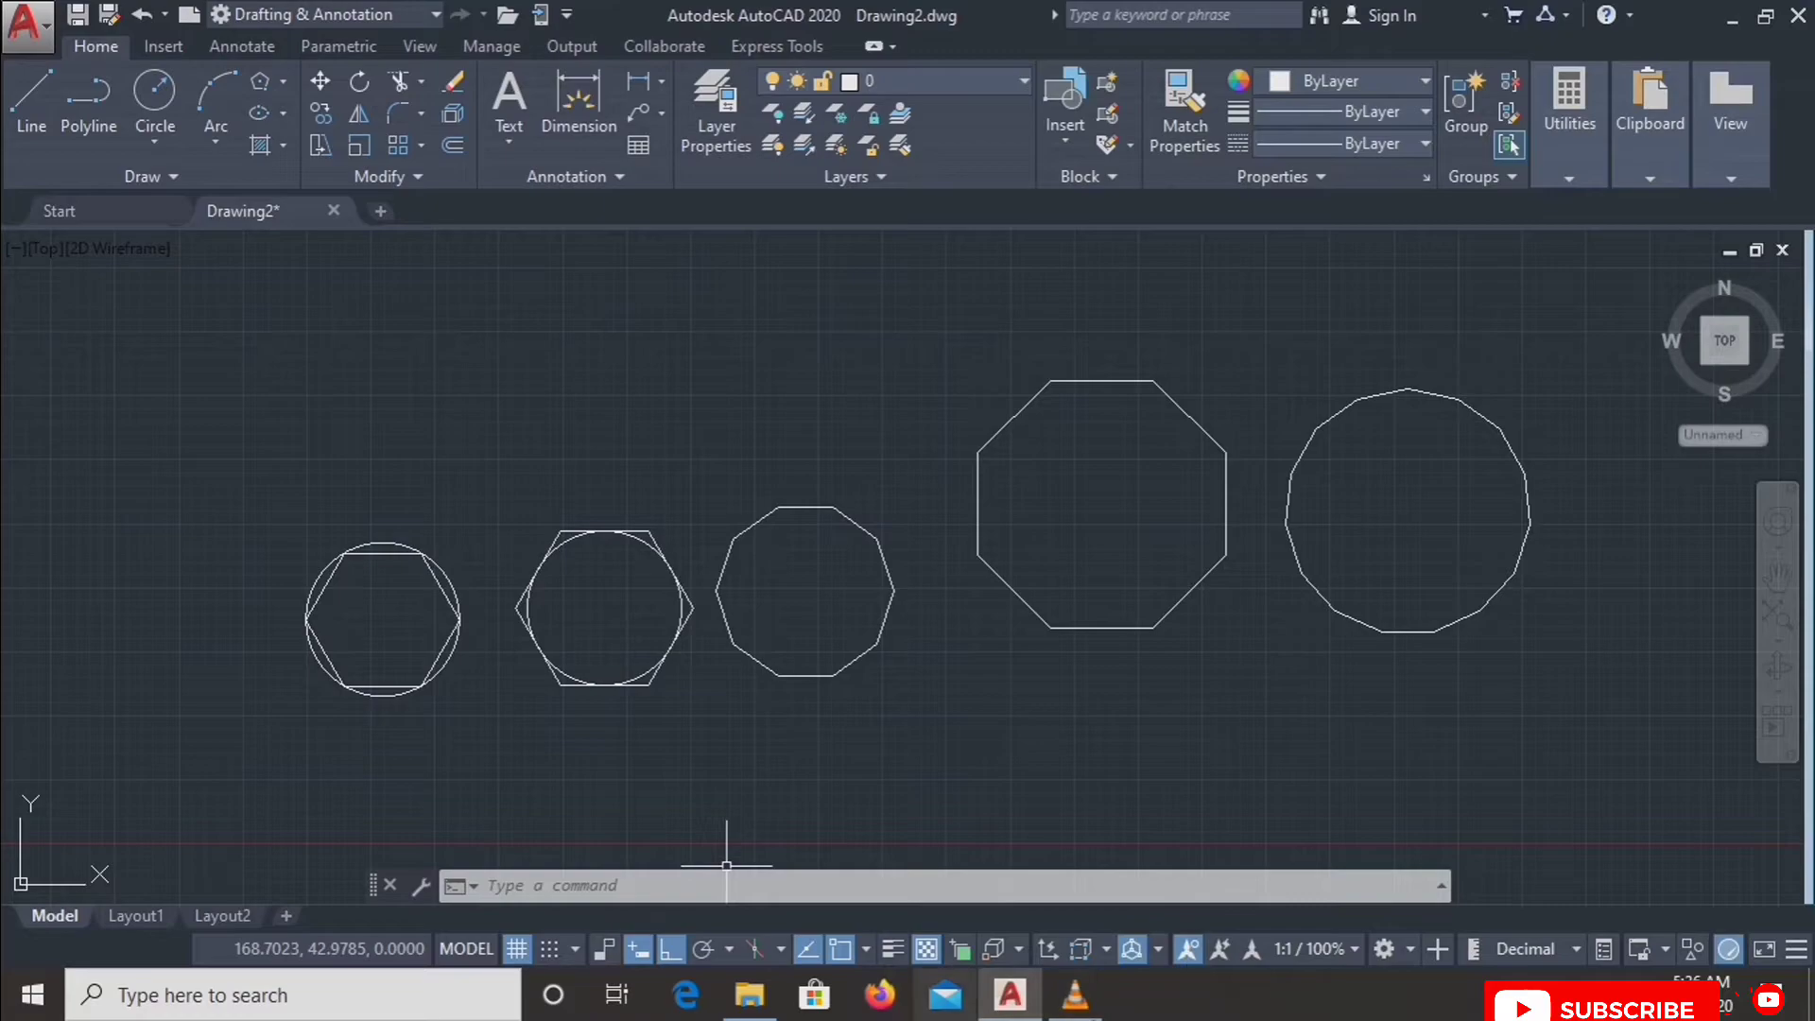
{"action": "mouse_move", "coordinate": [974, 752]}
{"action": "middle_mouse_down"}
{"action": "mouse_move", "coordinate": [994, 714]}
{"action": "mouse_move", "coordinate": [927, 680]}
{"action": "mouse_move", "coordinate": [993, 785]}
{"action": "mouse_move", "coordinate": [814, 745]}
{"action": "mouse_move", "coordinate": [960, 672]}
{"action": "mouse_move", "coordinate": [859, 709]}
{"action": "mouse_move", "coordinate": [656, 649]}
{"action": "mouse_move", "coordinate": [729, 697]}
{"action": "mouse_move", "coordinate": [822, 663]}
{"action": "middle_mouse_up"}
{"action": "key", "text": "Escape"}
{"action": "key", "text": "Escape"}
{"action": "key", "text": "Escape"}
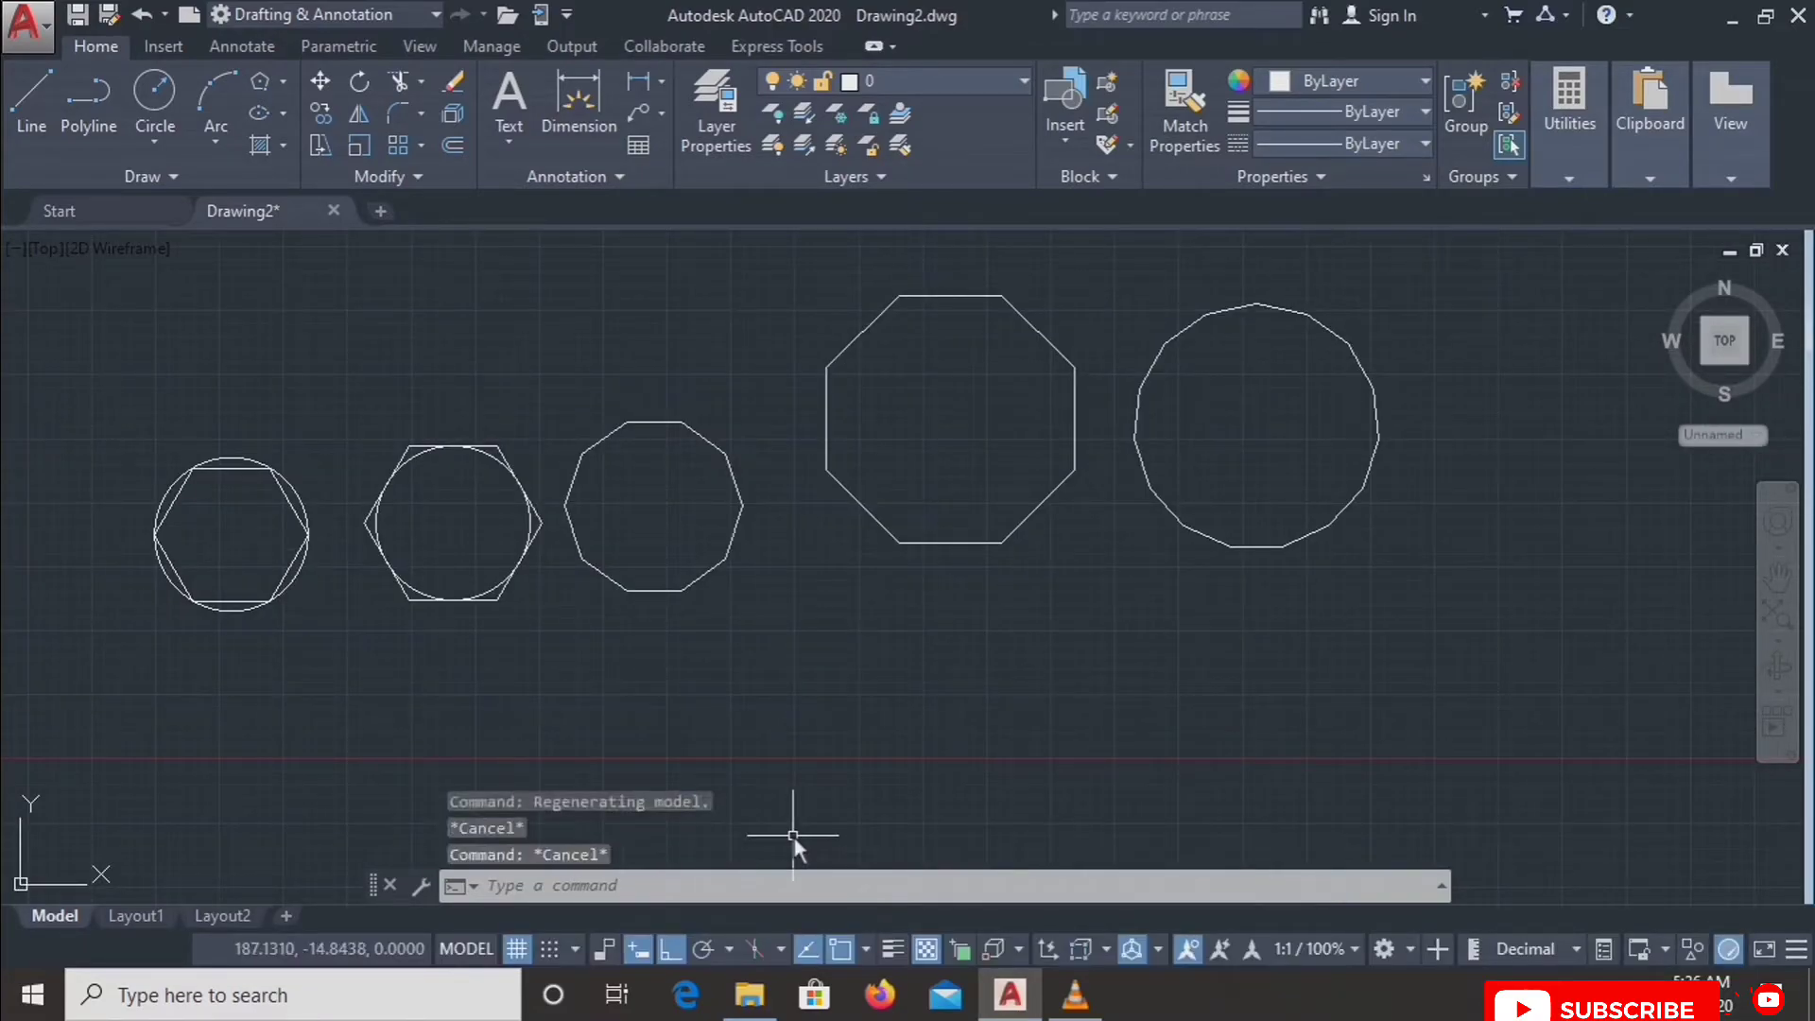
{"action": "middle_click_drag", "start_coordinate": [848, 677], "coordinate": [887, 718]}
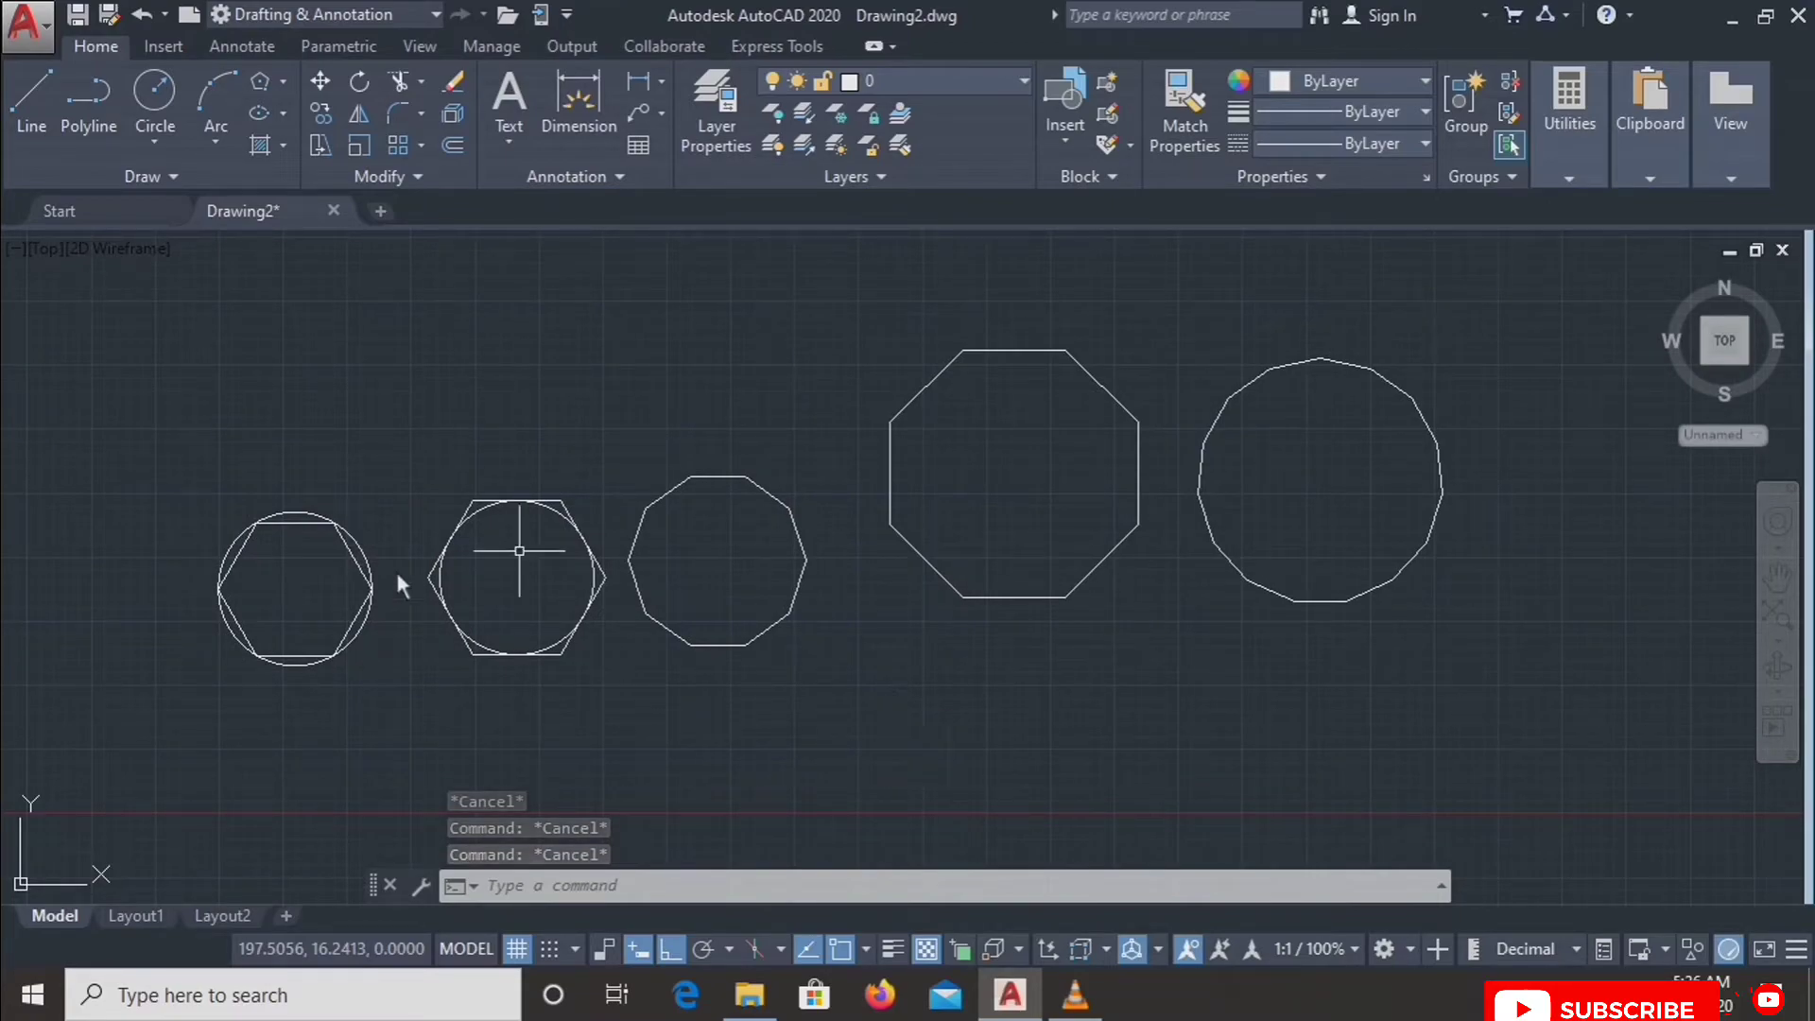
{"action": "mouse_move", "coordinate": [923, 749]}
{"action": "middle_mouse_down"}
{"action": "mouse_move", "coordinate": [1184, 674]}
{"action": "mouse_move", "coordinate": [1017, 712]}
{"action": "mouse_move", "coordinate": [1008, 741]}
{"action": "mouse_move", "coordinate": [936, 721]}
{"action": "mouse_move", "coordinate": [979, 751]}
{"action": "mouse_move", "coordinate": [960, 718]}
{"action": "middle_mouse_up"}
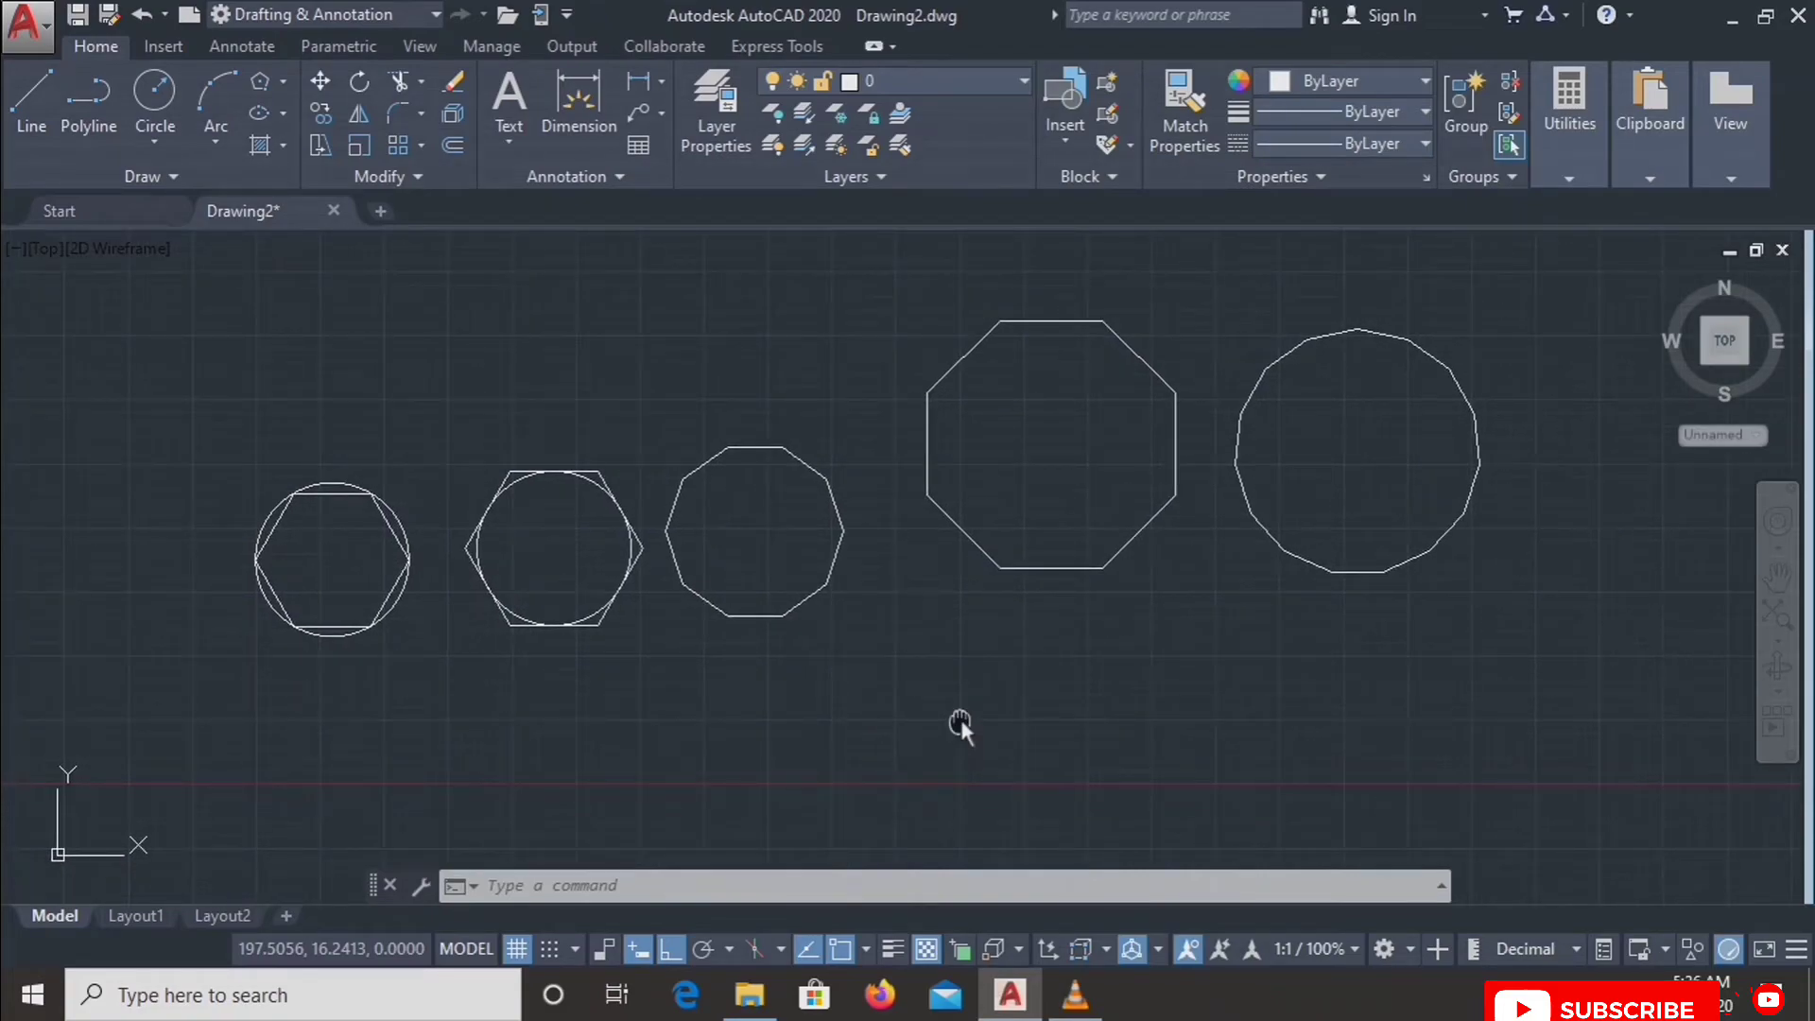
{"action": "key", "text": "Escape"}
{"action": "key", "text": "Escape"}
{"action": "key", "text": "Escape"}
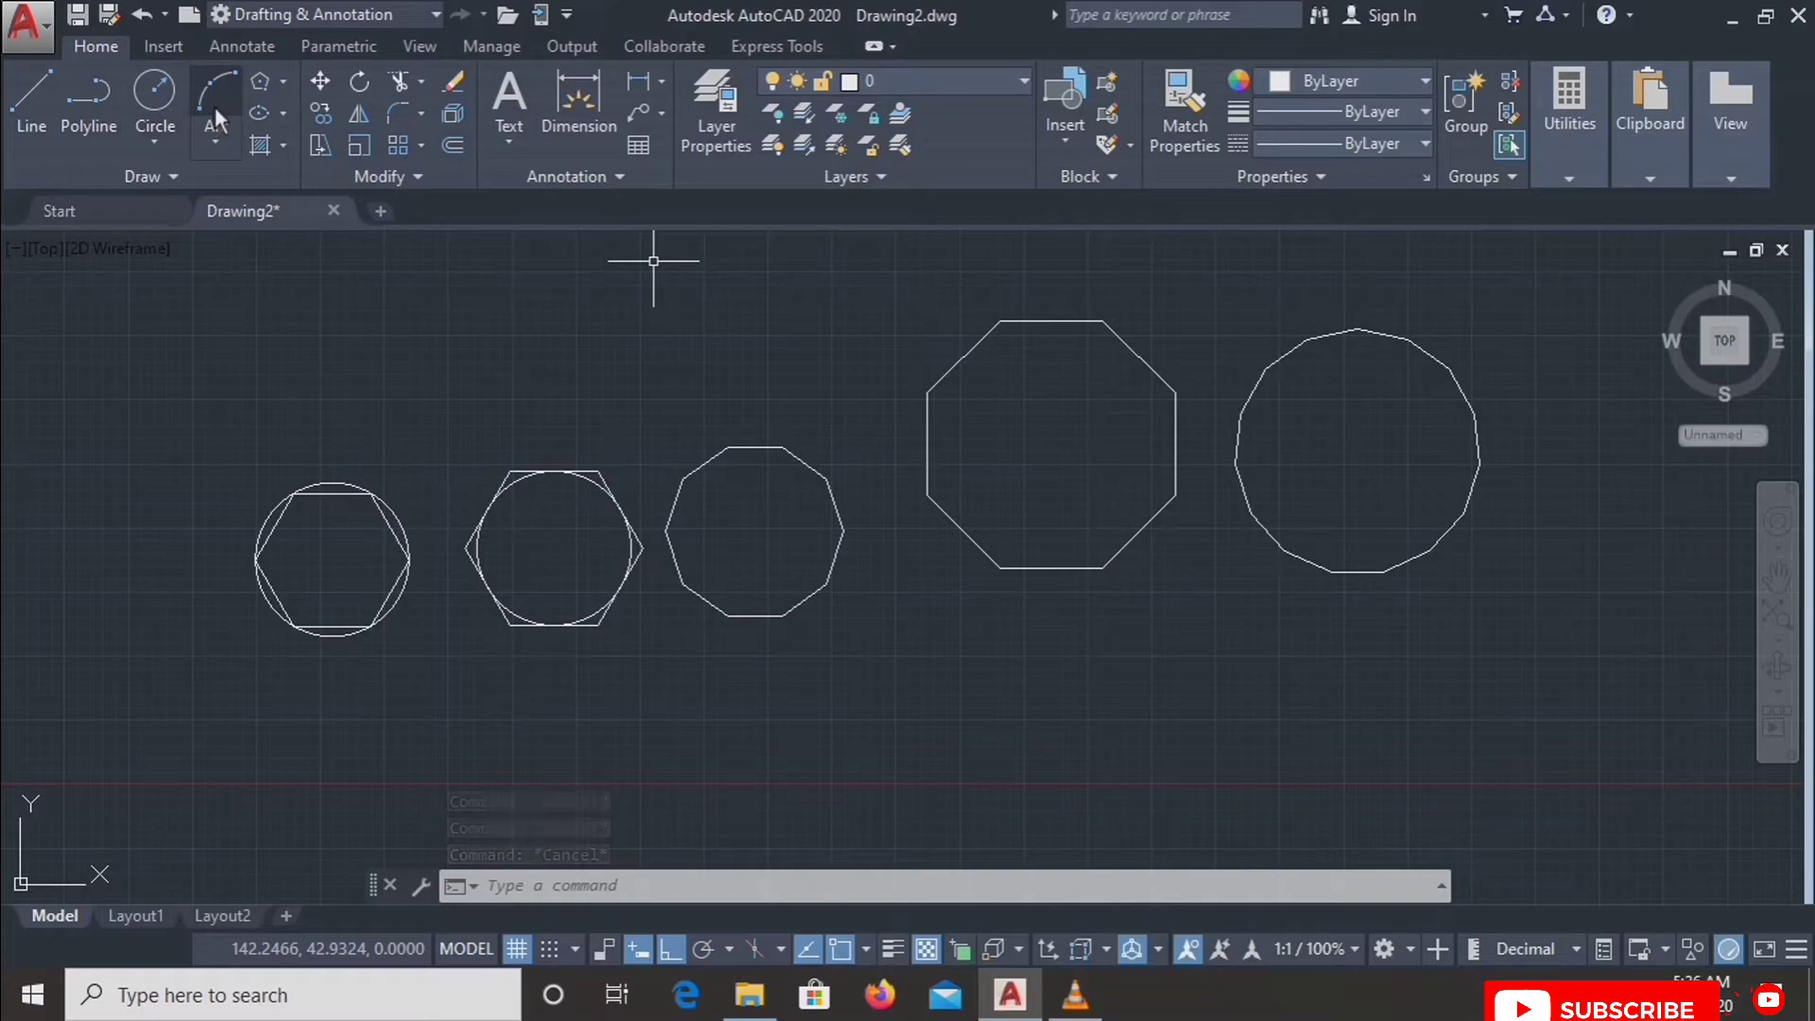
{"action": "left_click", "coordinate": [140, 153]}
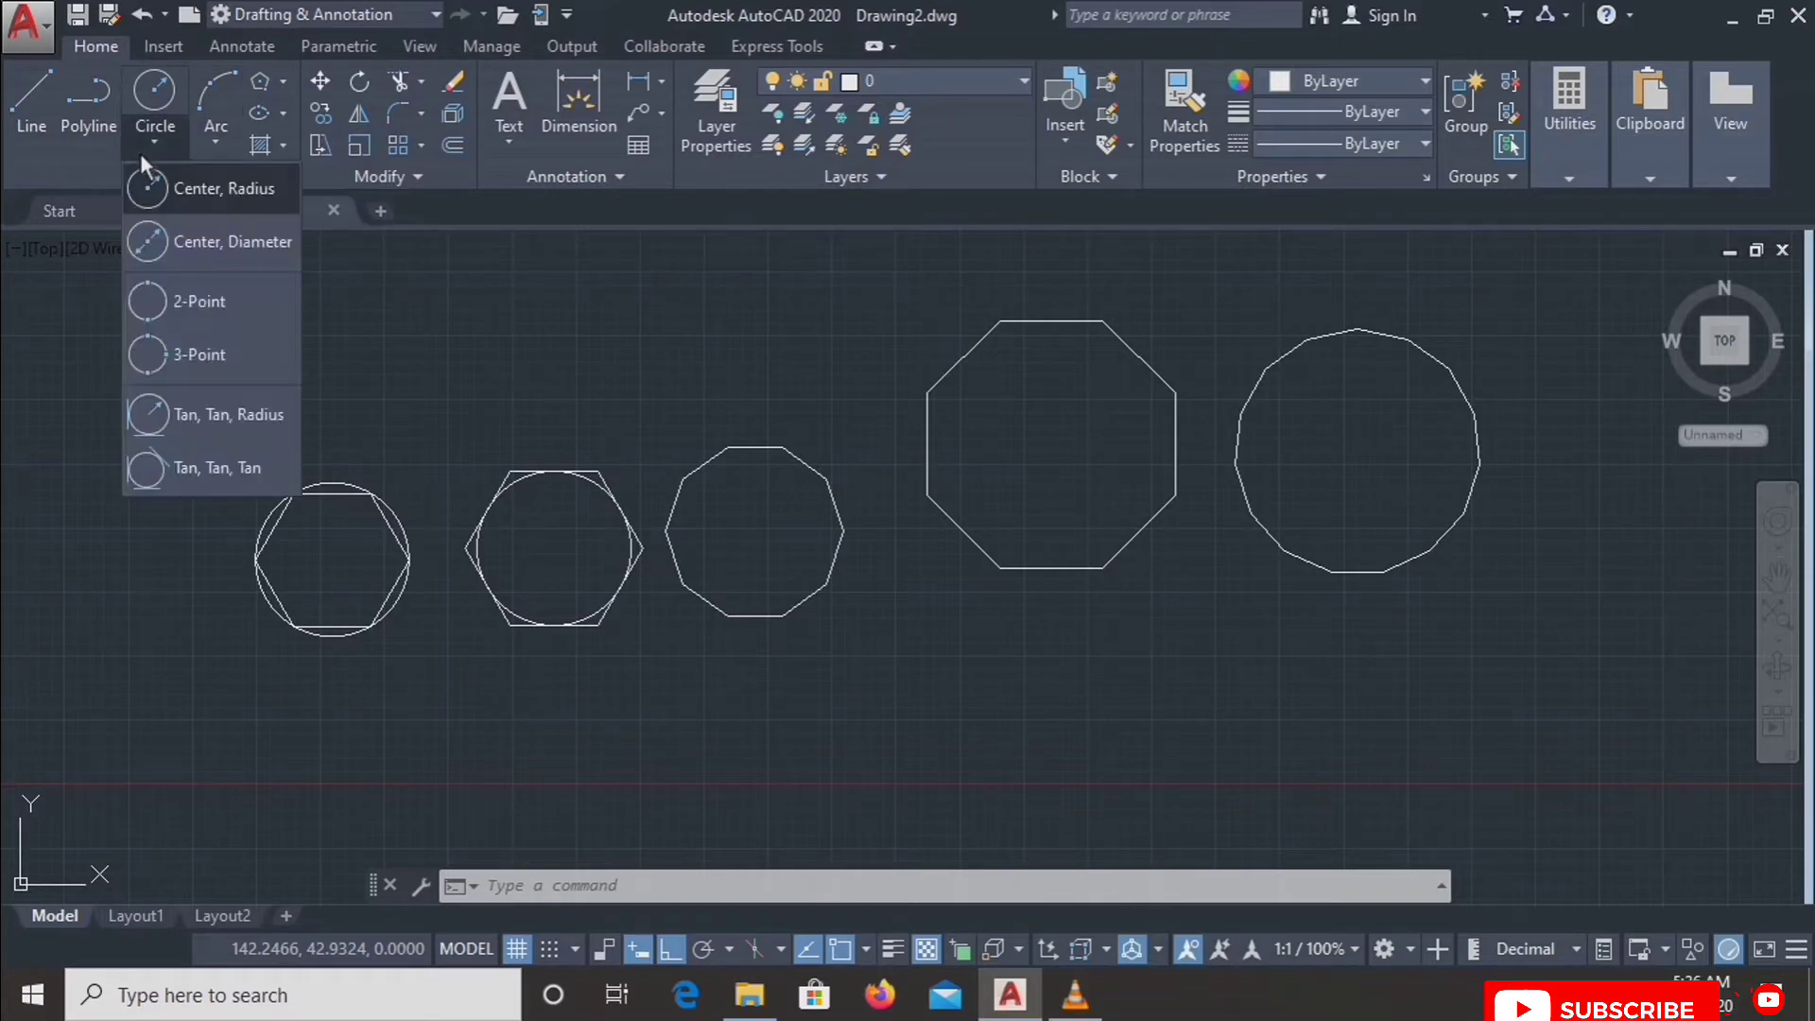
{"action": "left_click", "coordinate": [214, 145]}
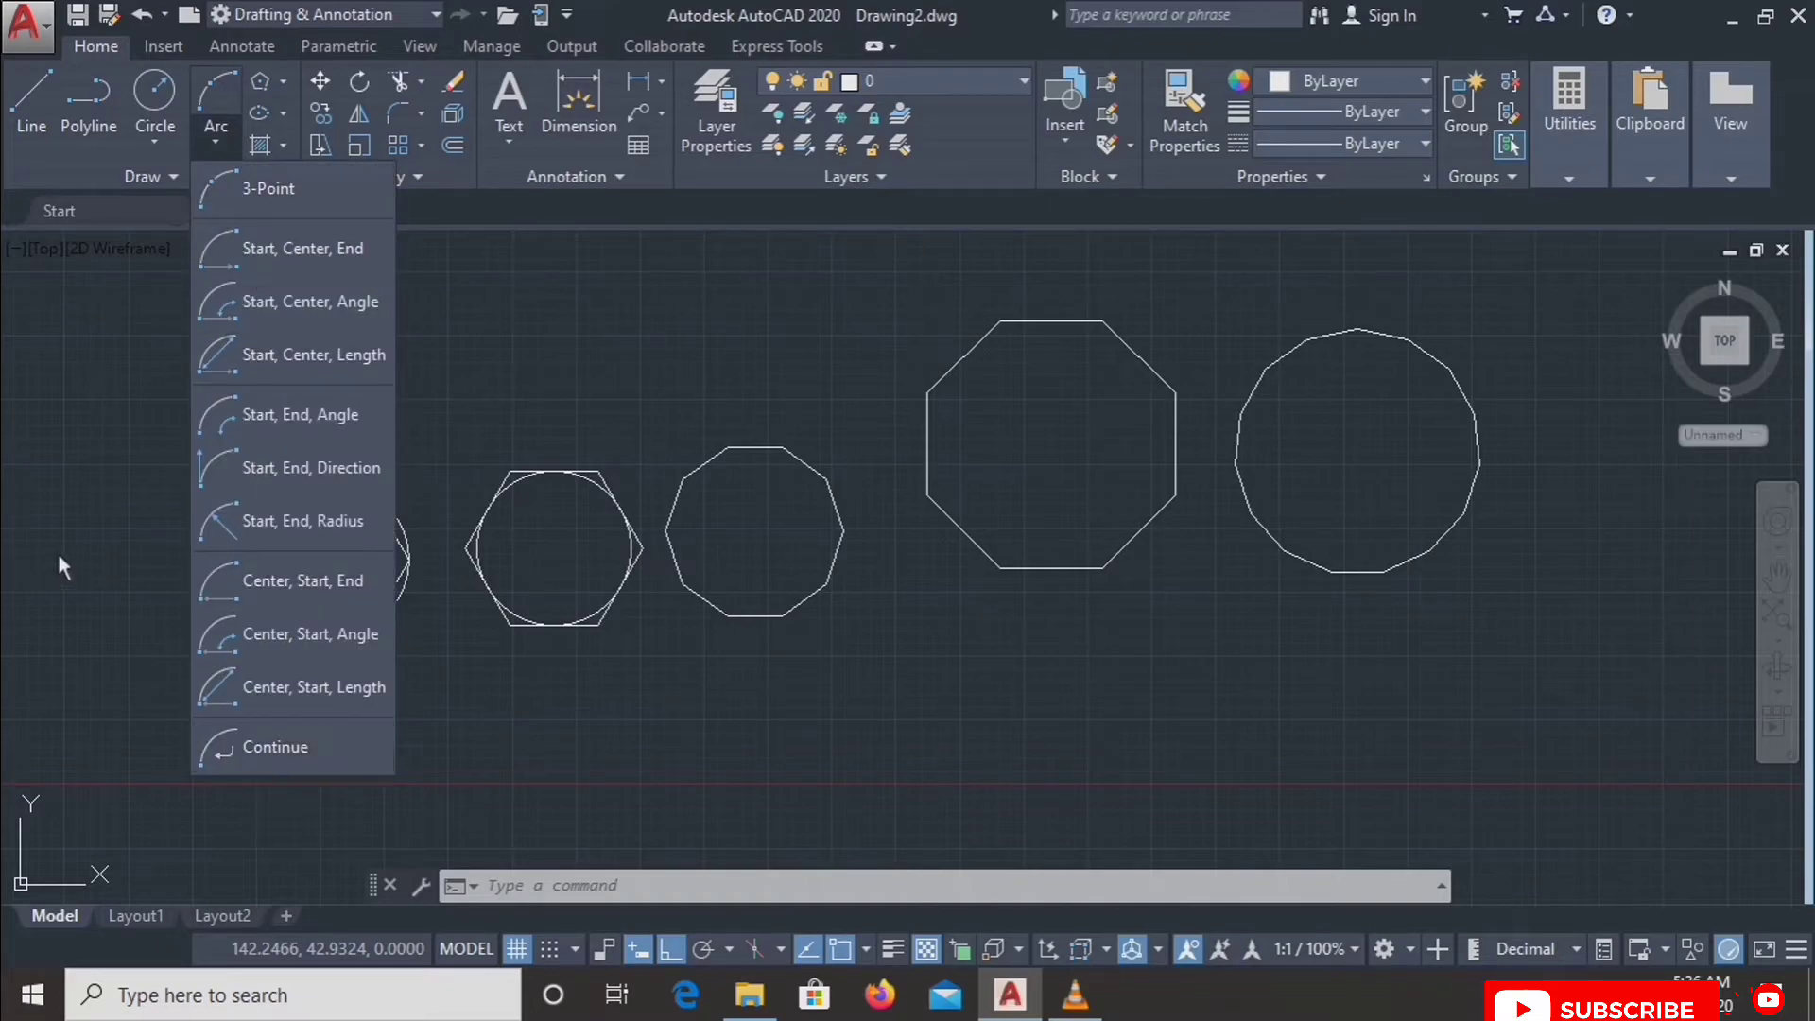
{"action": "left_click", "coordinate": [285, 85]}
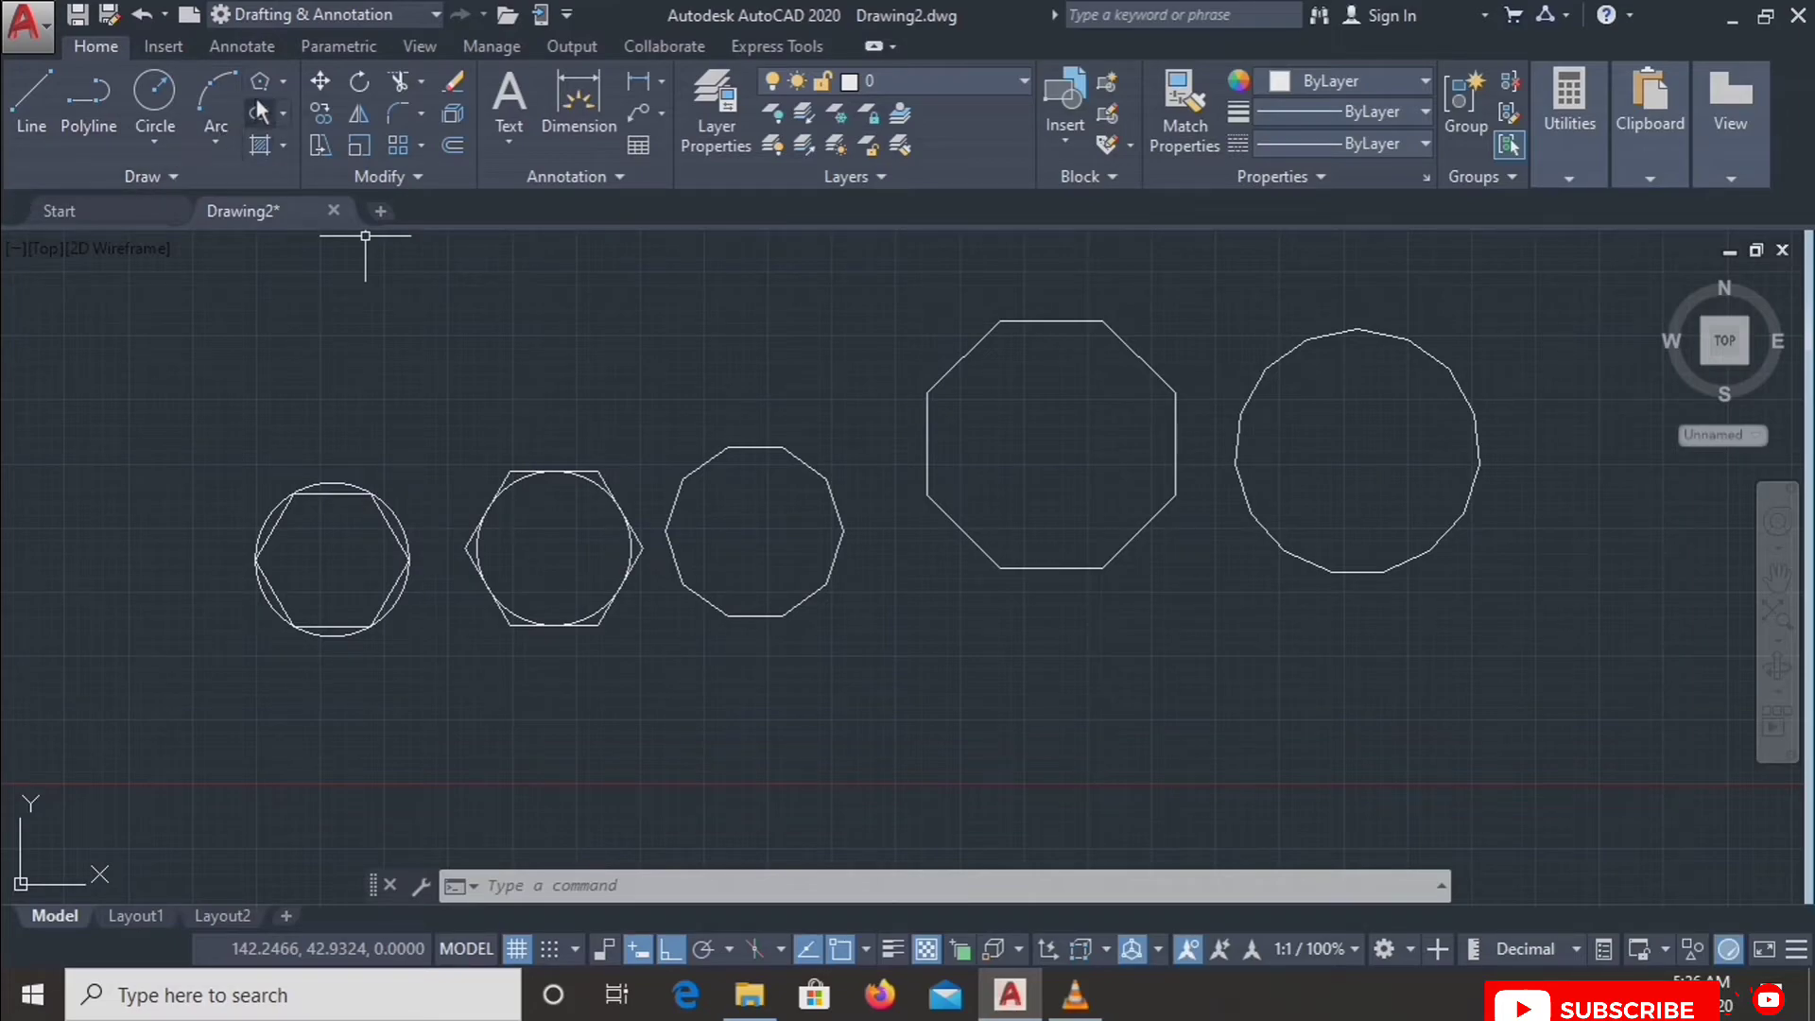
Step: Turn off dynamic input for the drawing cursor
{"action": "left_click", "coordinate": [637, 947]}
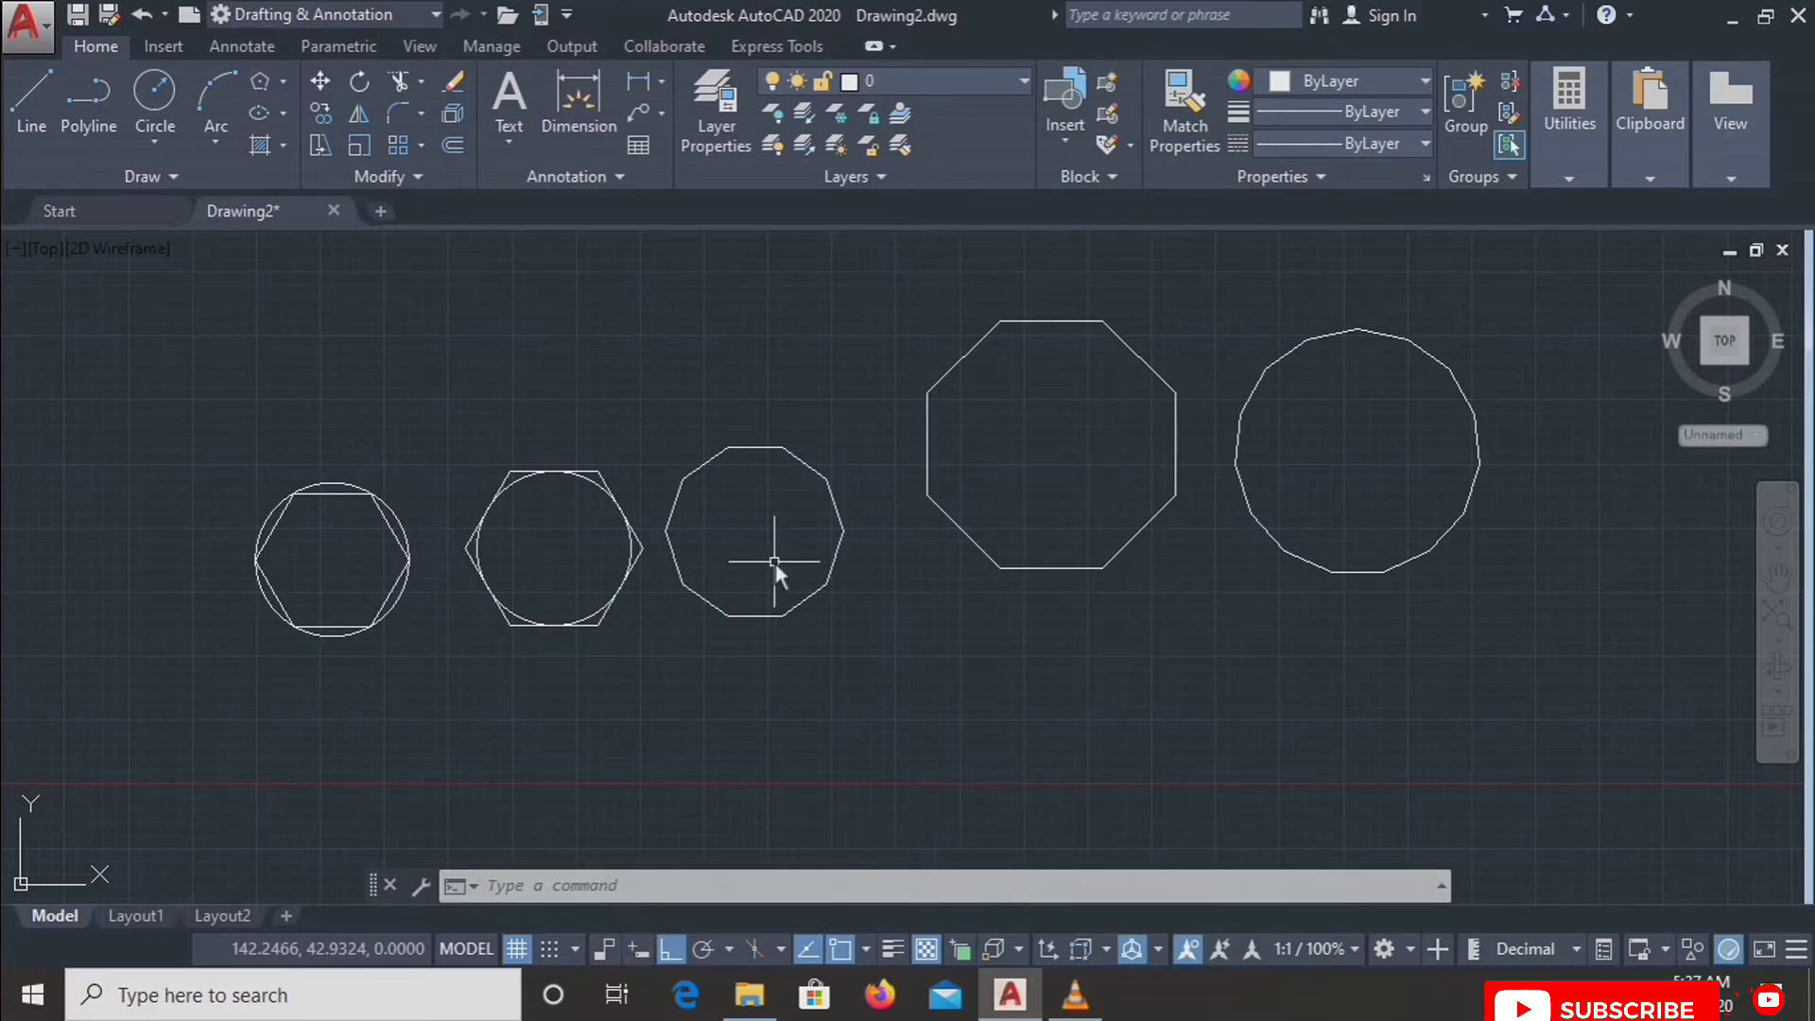
Step: Turn dynamic input back on while the Line command awaits its first point, and leave the command without drawing
{"action": "type", "text": "l"}
{"action": "key", "text": "Return"}
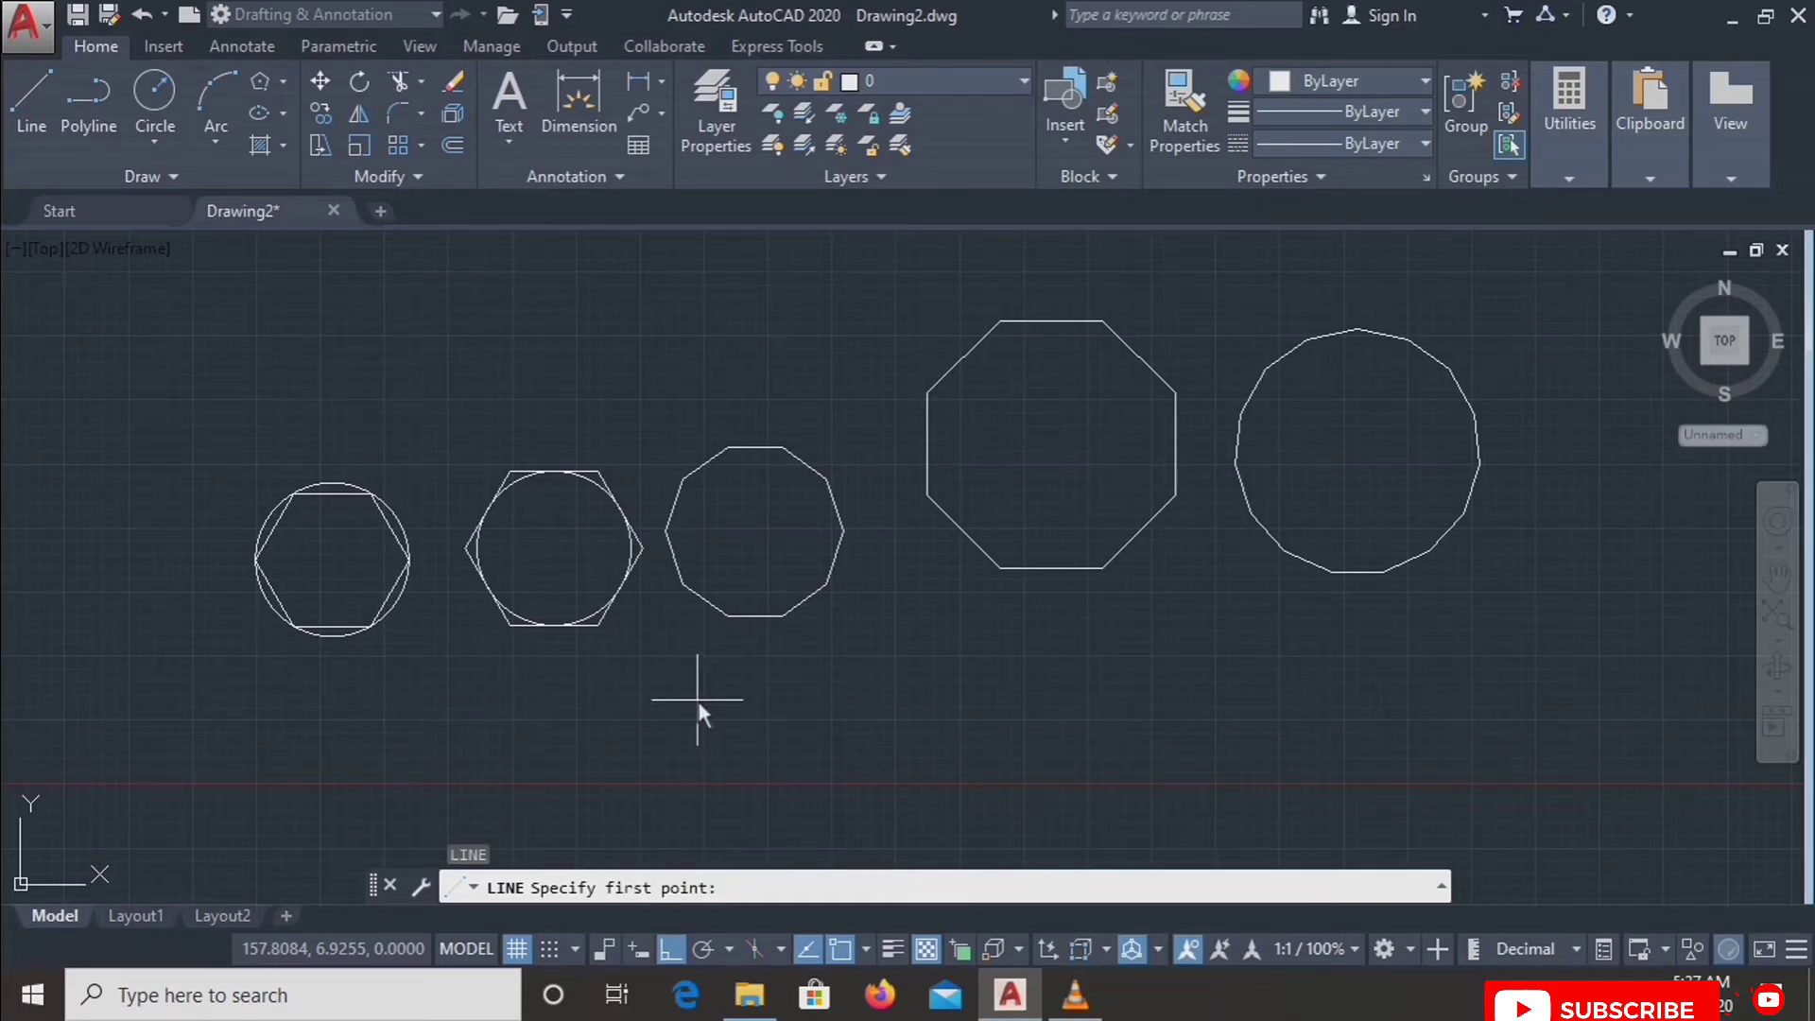
{"action": "left_click", "coordinate": [637, 950]}
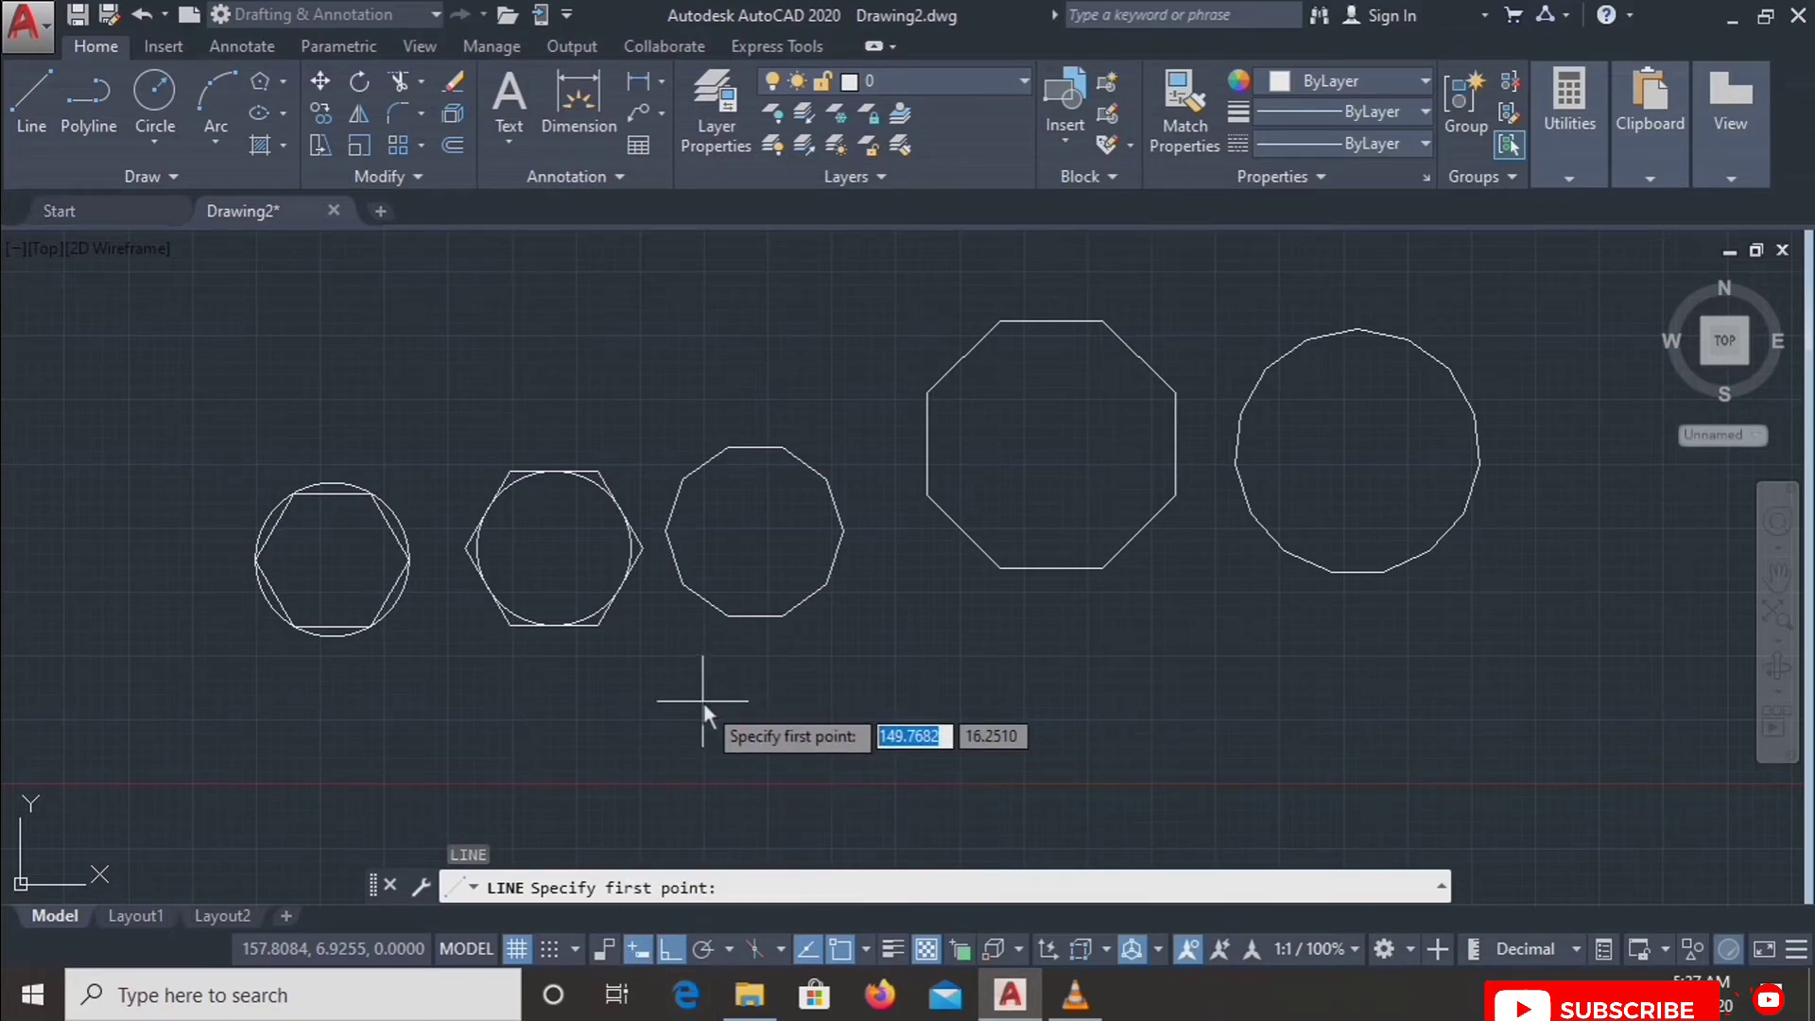
{"action": "key", "text": "Escape"}
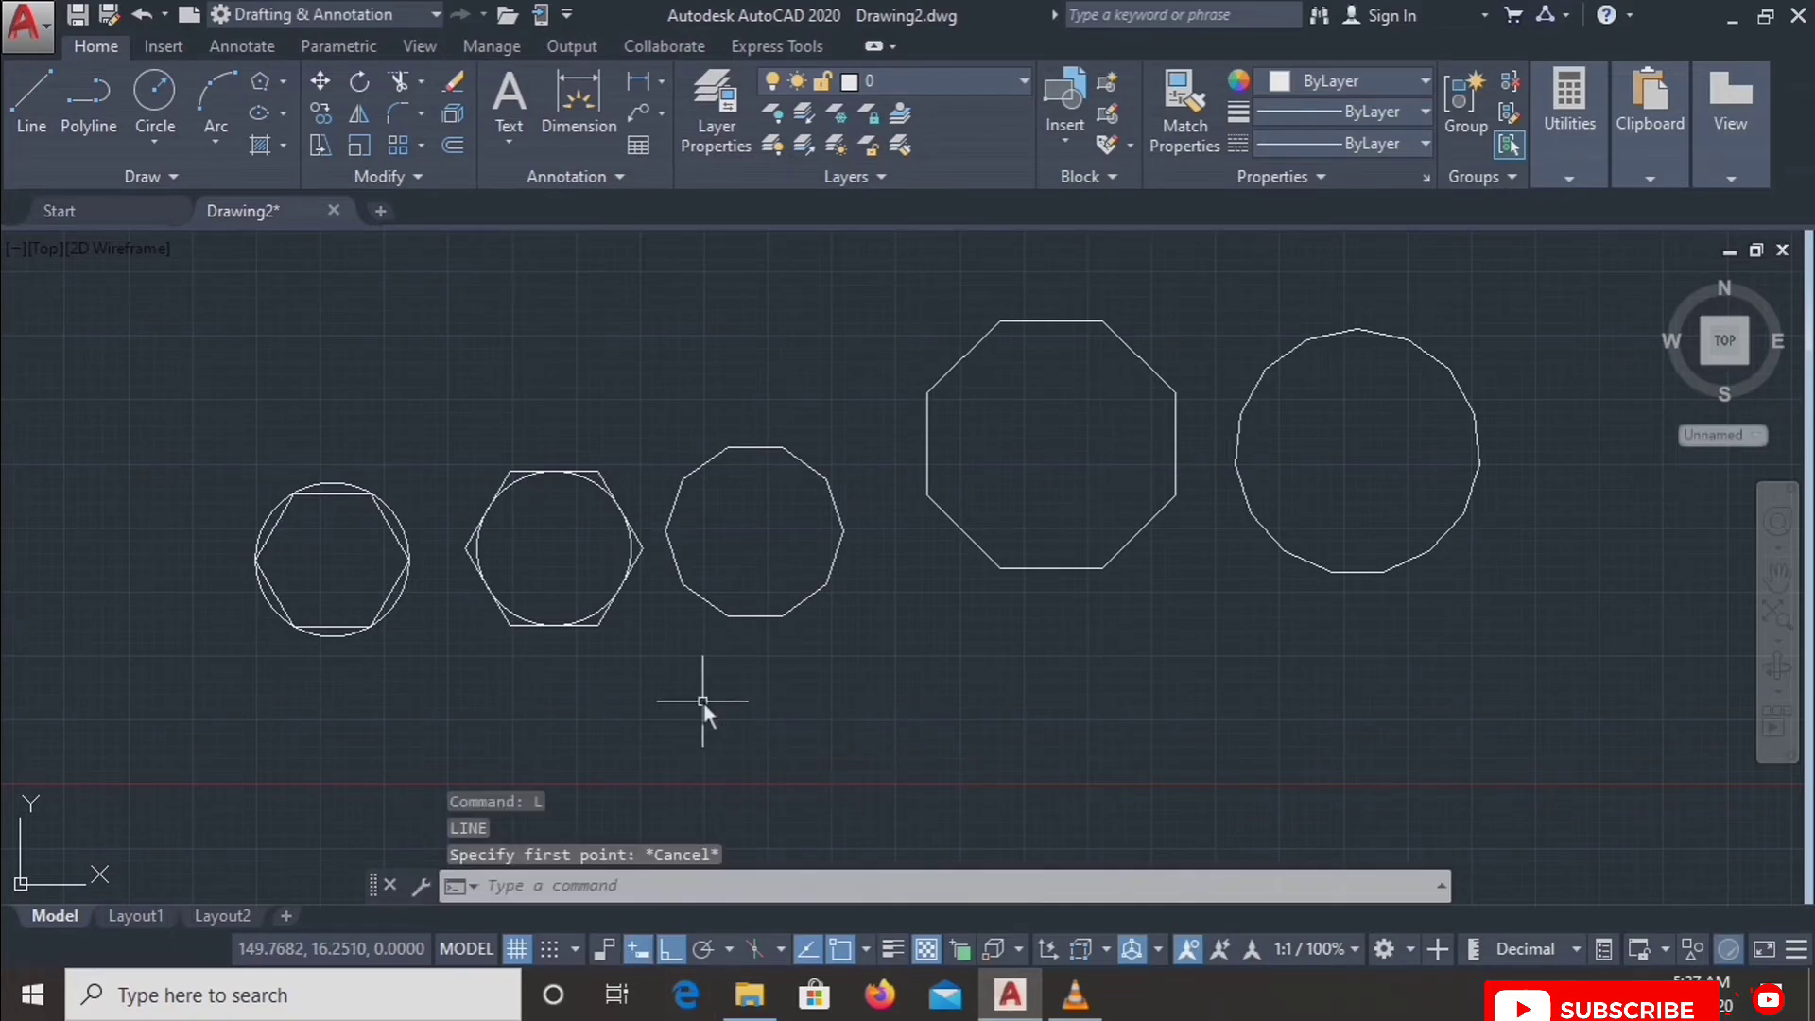
Step: Switch Ortho mode off and back on
{"action": "left_click", "coordinate": [667, 947]}
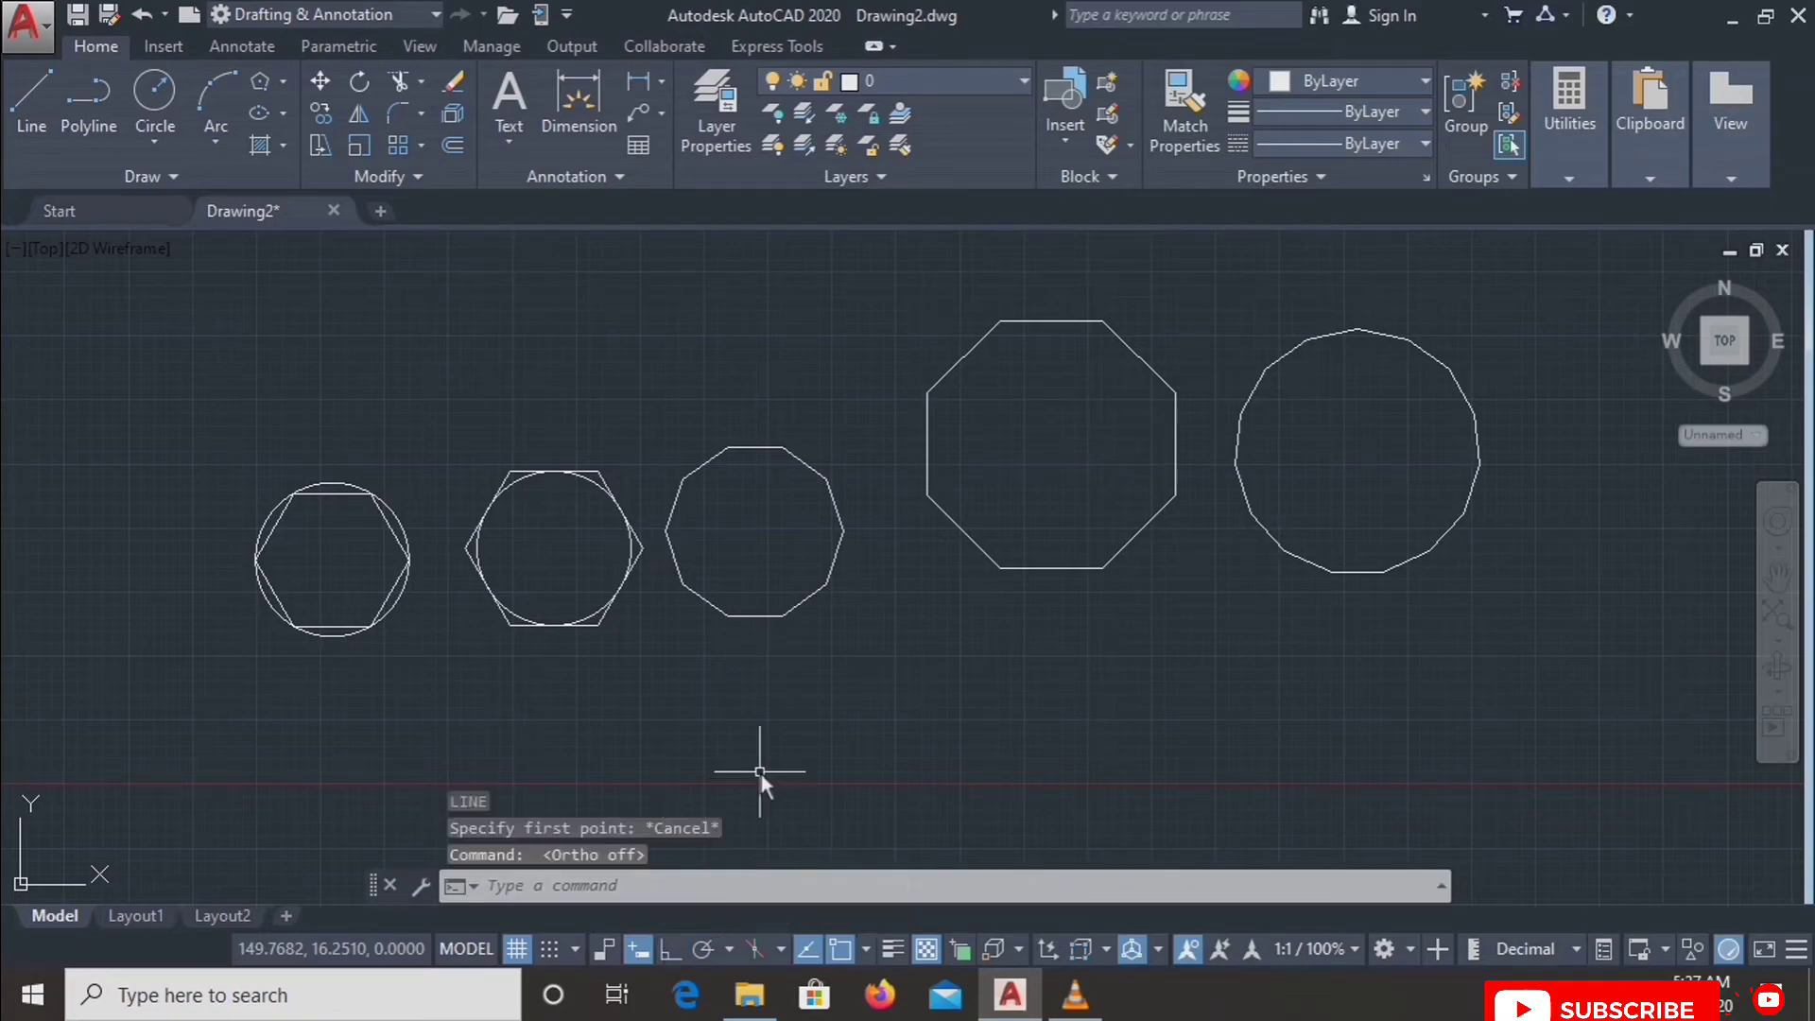
{"action": "left_click", "coordinate": [757, 759]}
{"action": "left_click", "coordinate": [622, 762]}
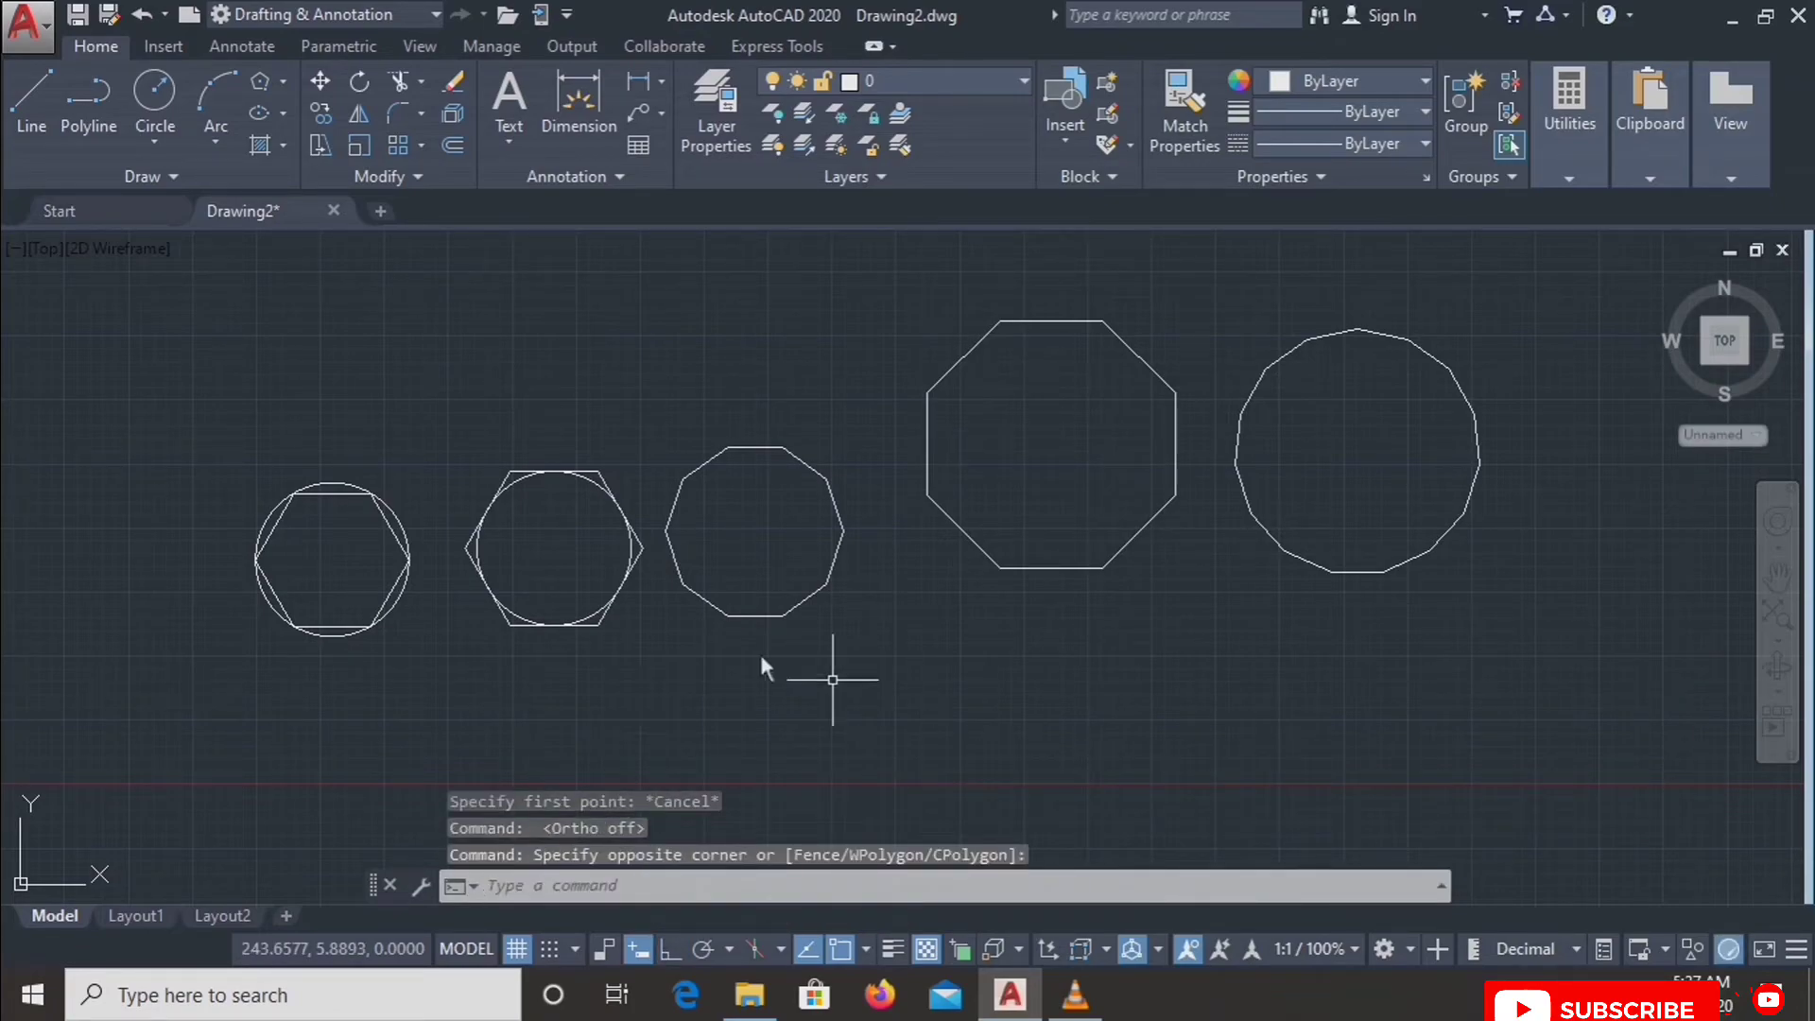
{"action": "left_click", "coordinate": [673, 951]}
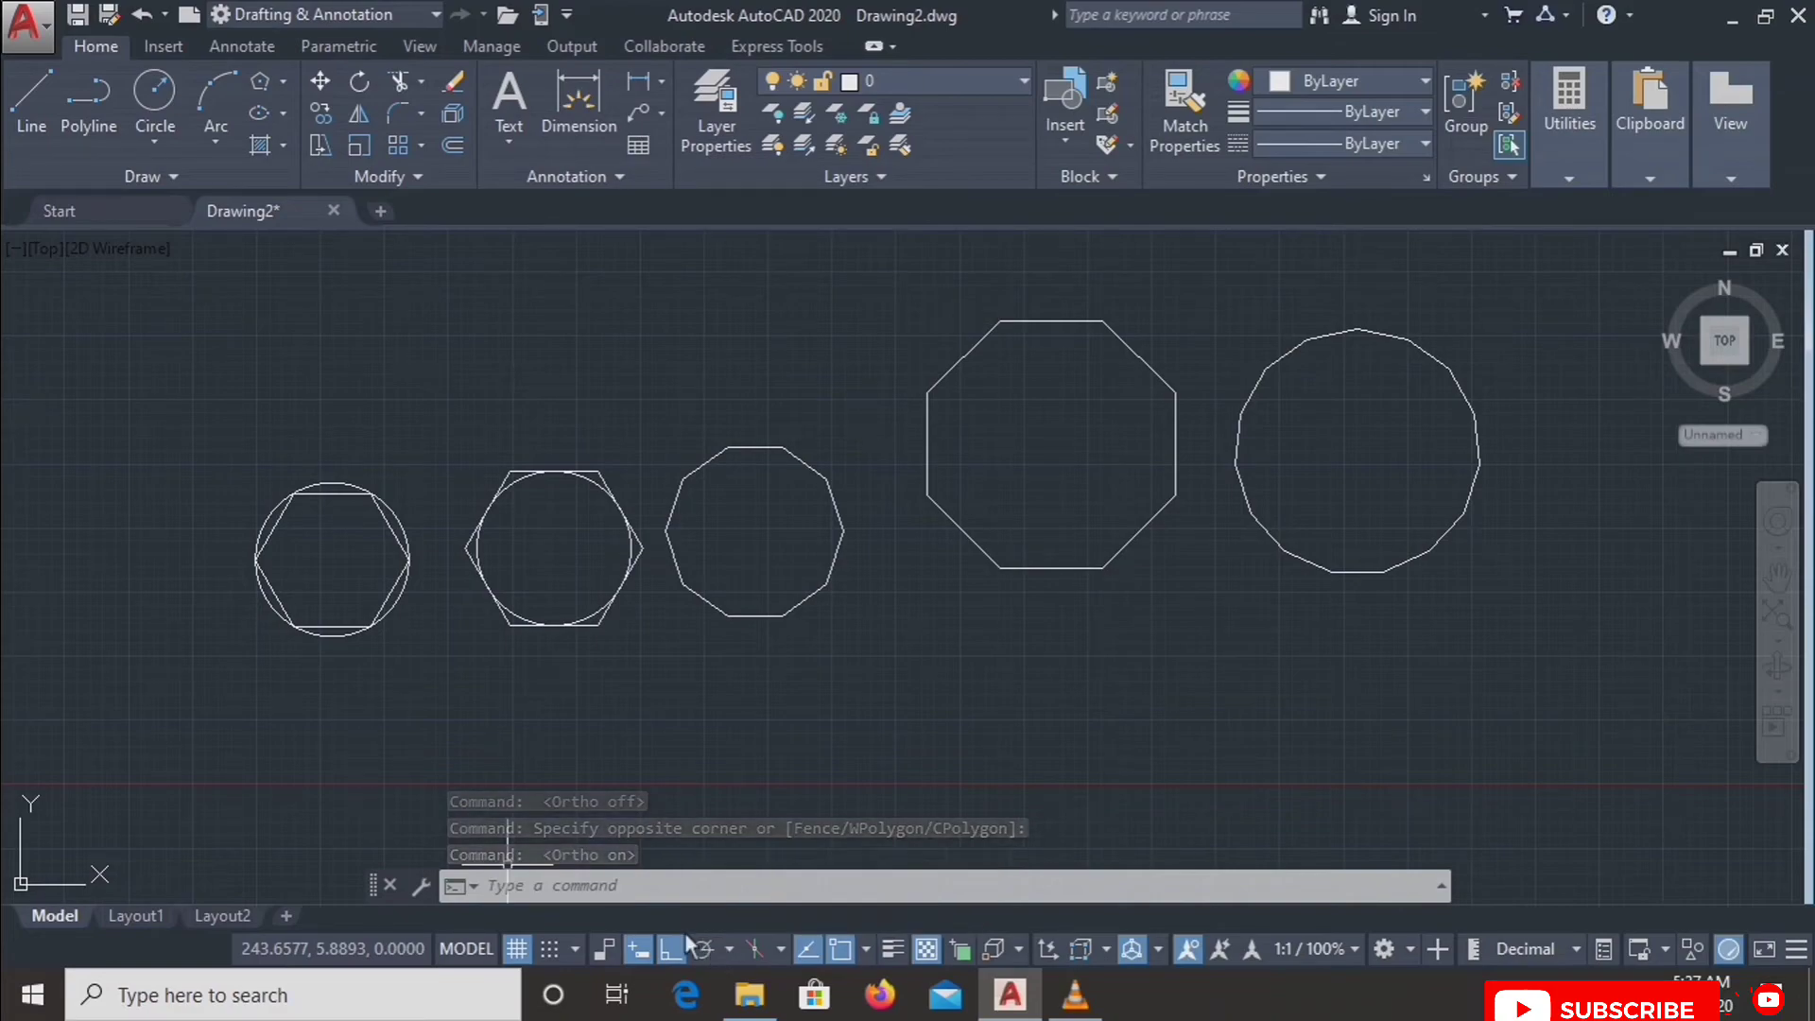
Step: Try starting a line at the octagon's corners with object snap off and with it back on, without drawing anything
{"action": "left_click", "coordinate": [841, 949]}
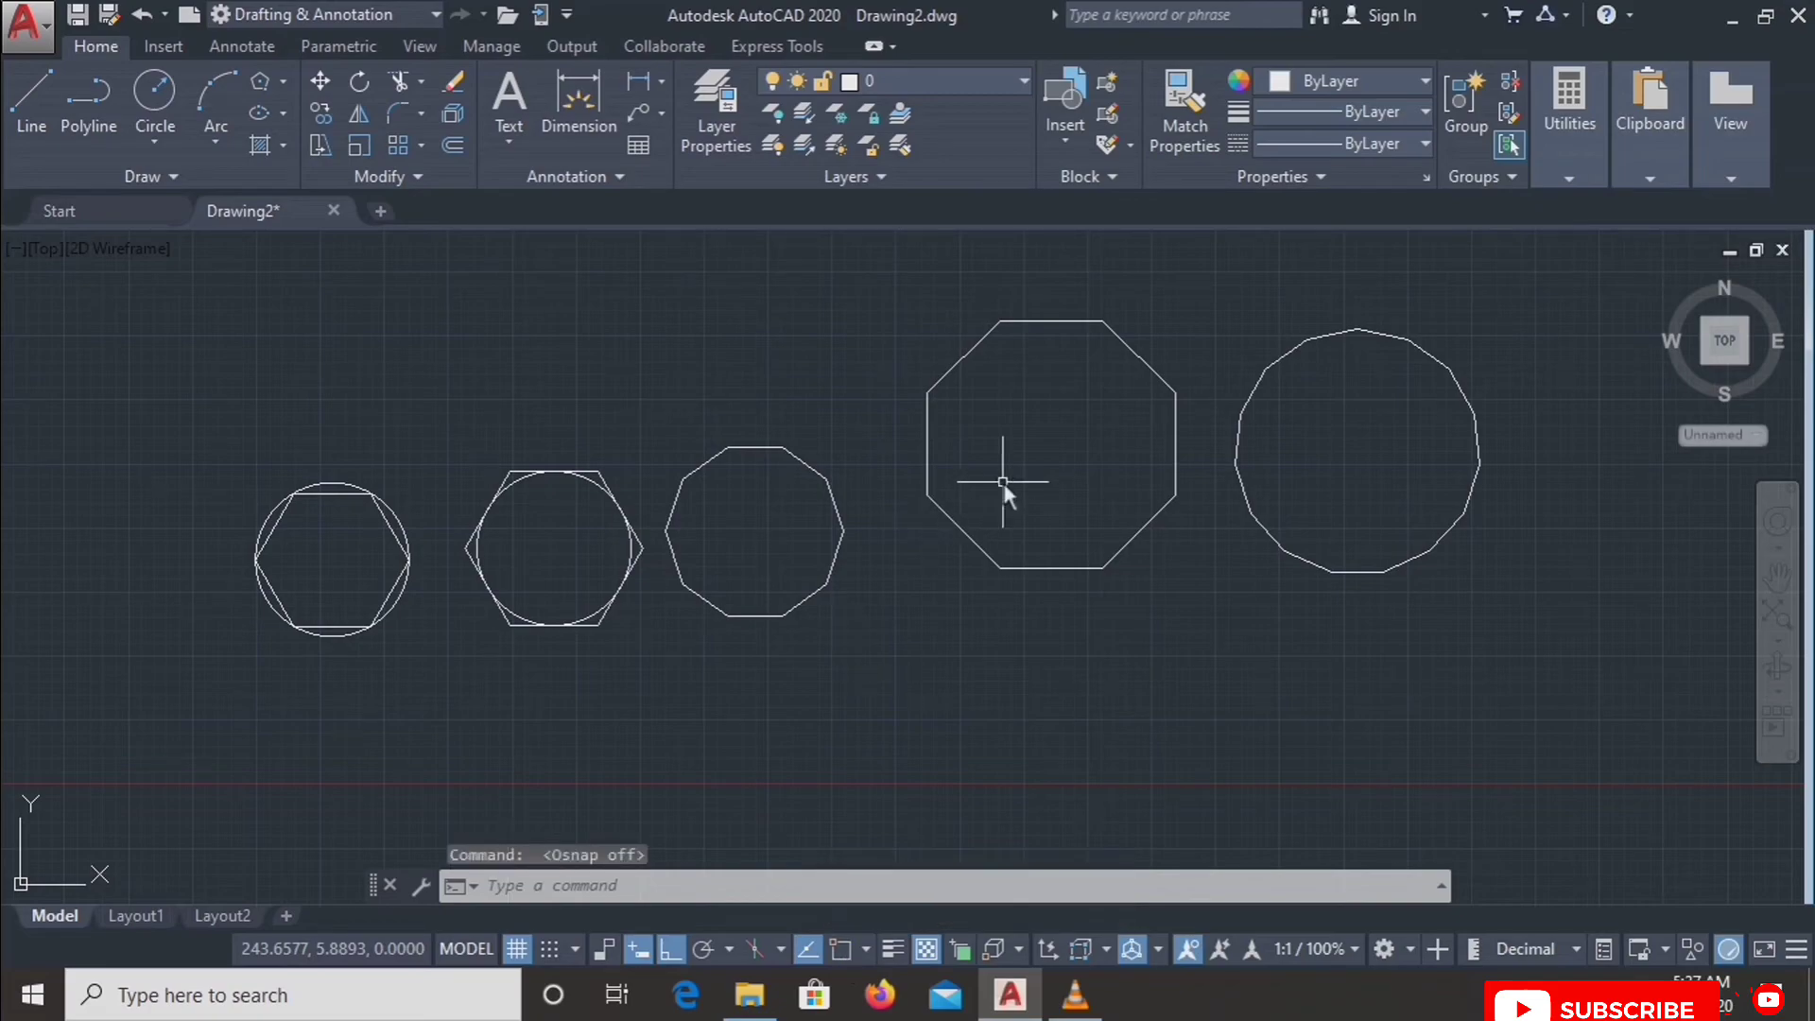
{"action": "type", "text": "l"}
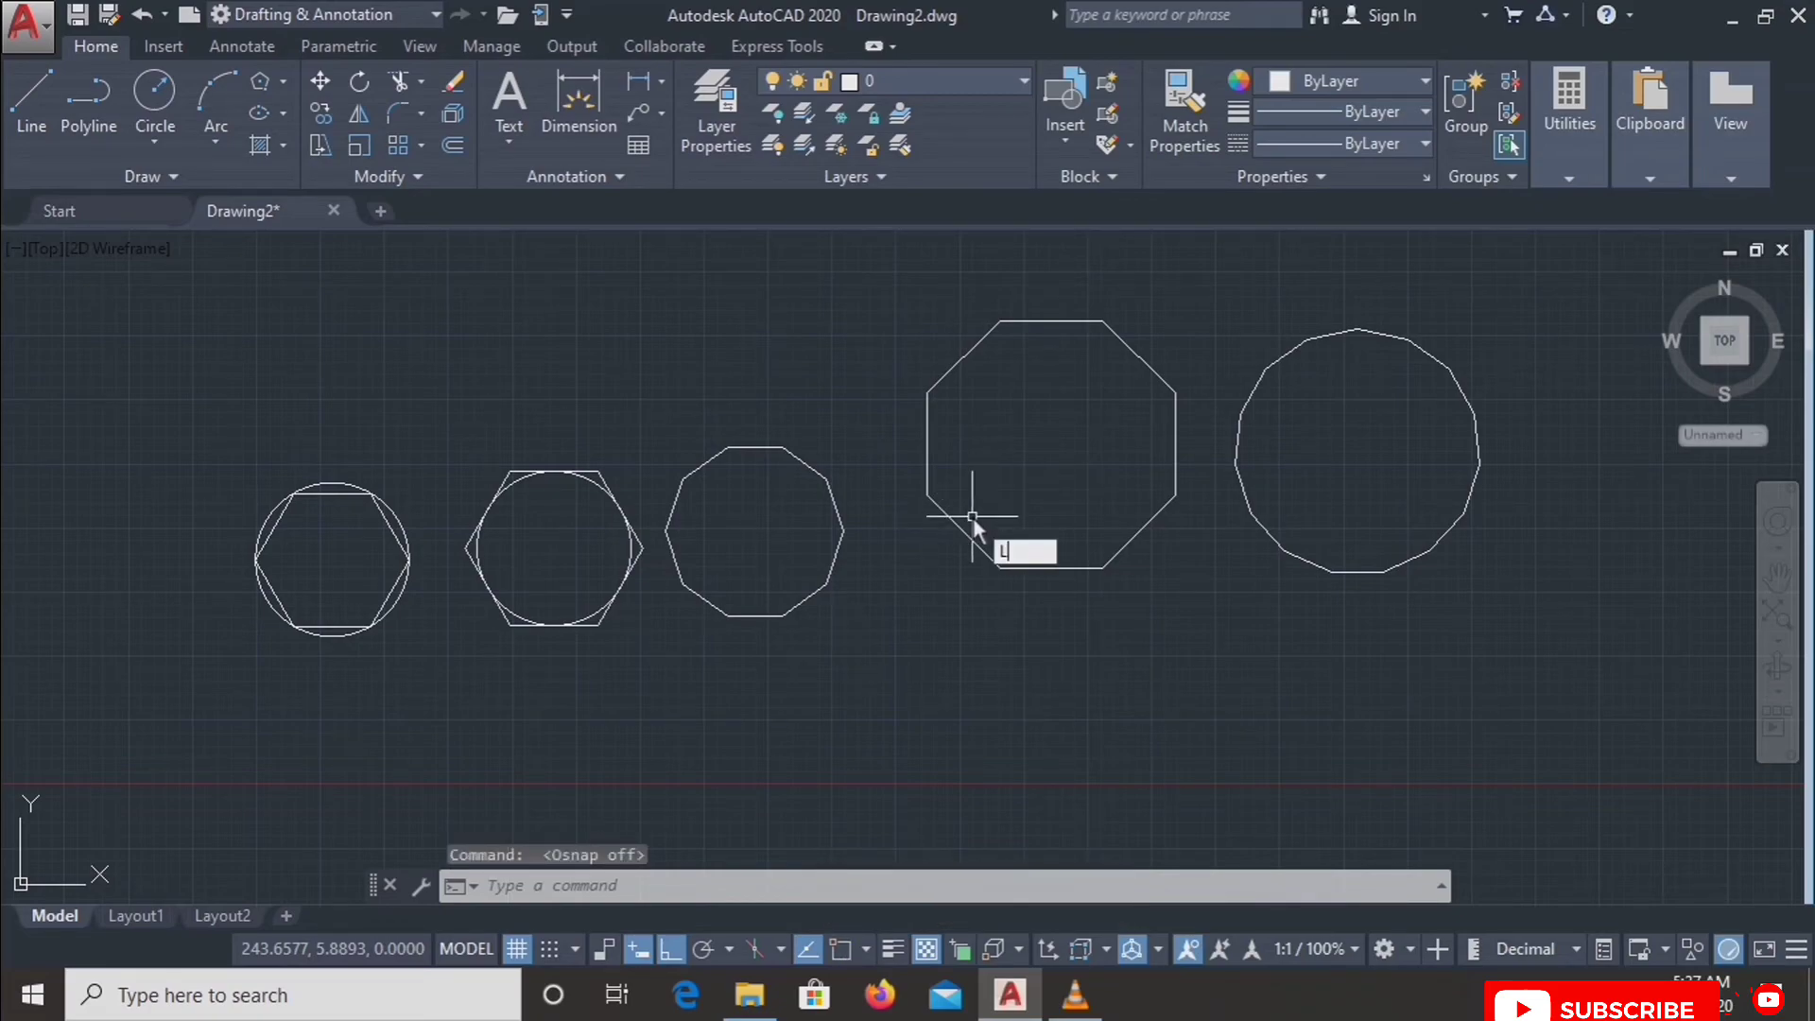
{"action": "key", "text": "Return"}
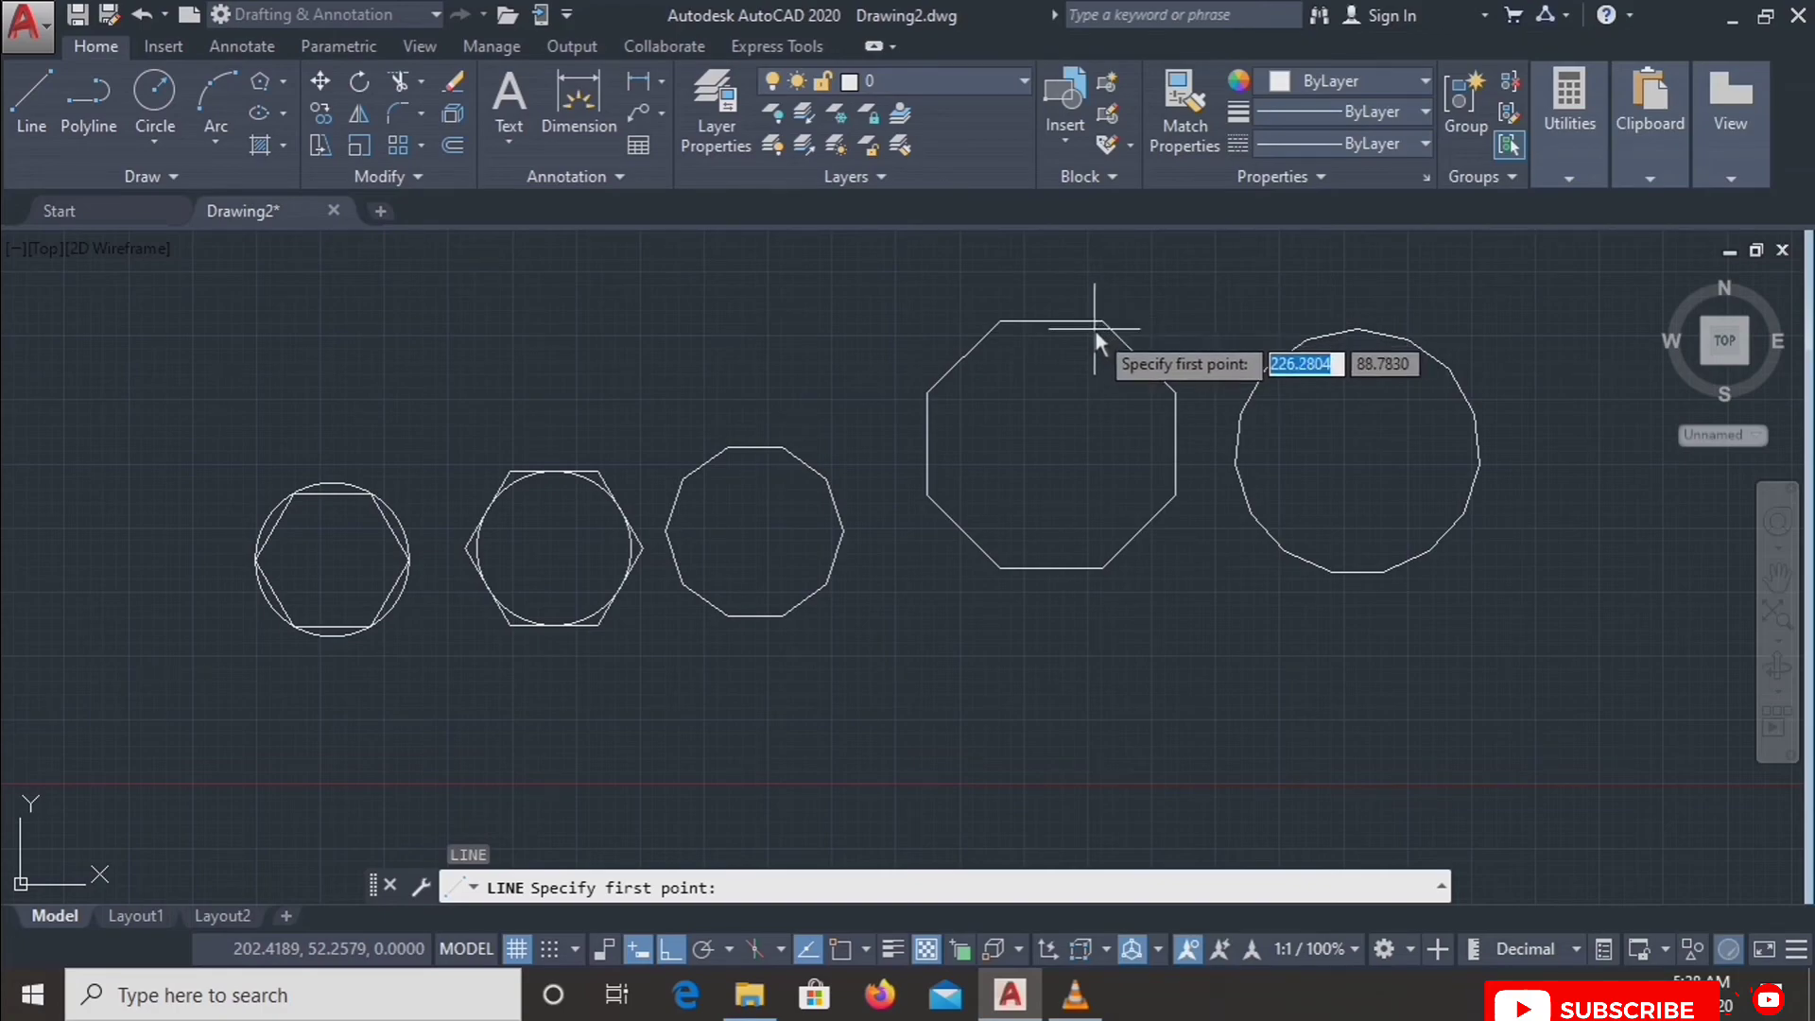
{"action": "key", "text": "F3"}
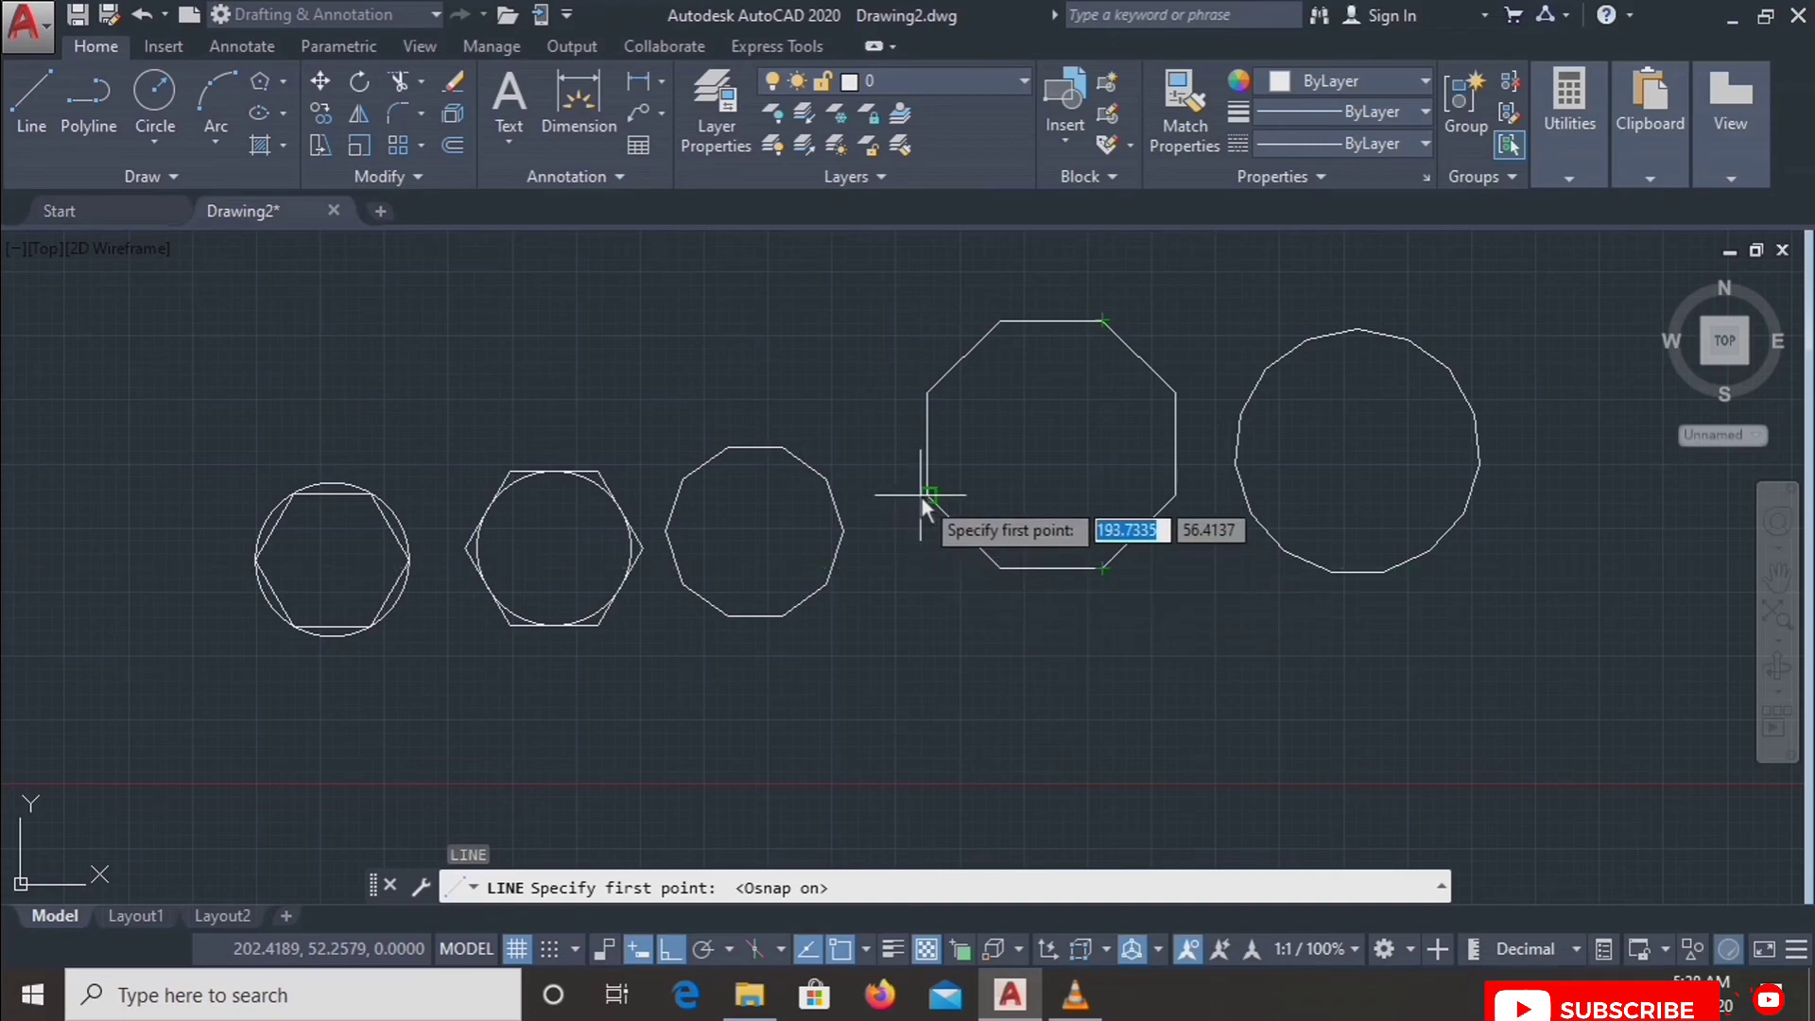
{"action": "key", "text": "Escape"}
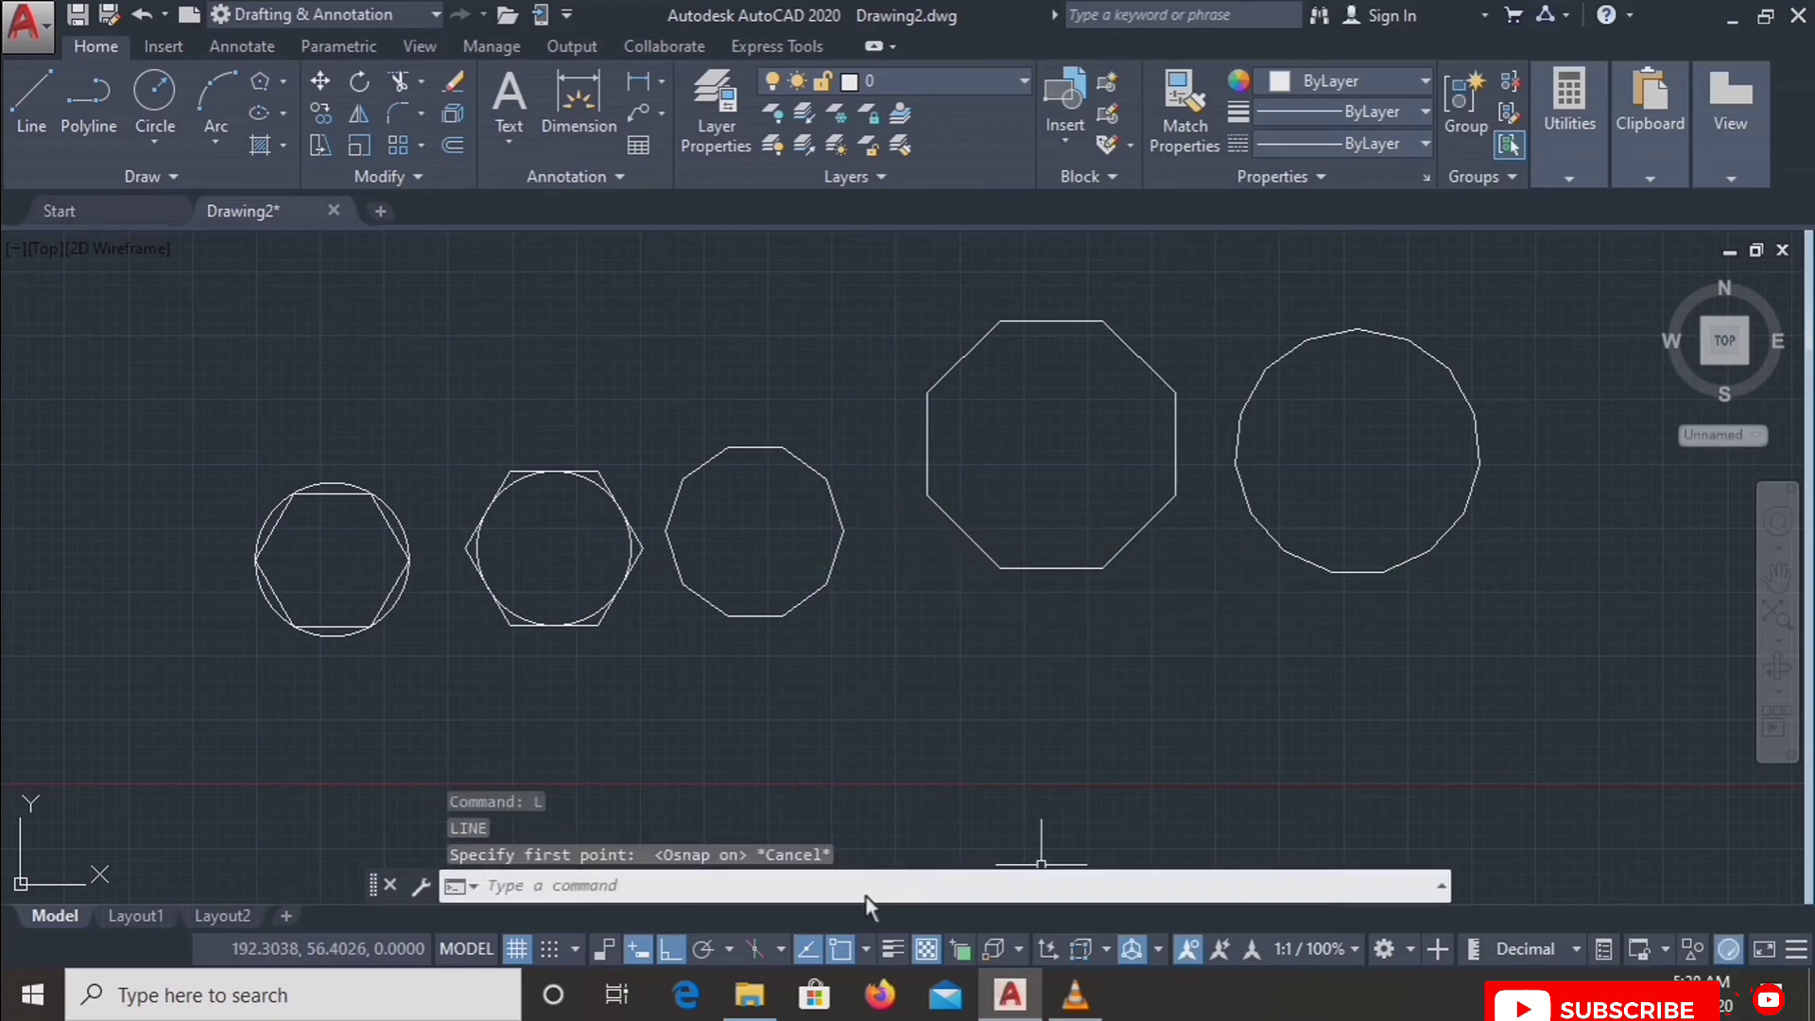
Step: Enable the Geometric Center, Quadrant and Node object snaps in addition to the active ones
{"action": "left_click", "coordinate": [866, 951]}
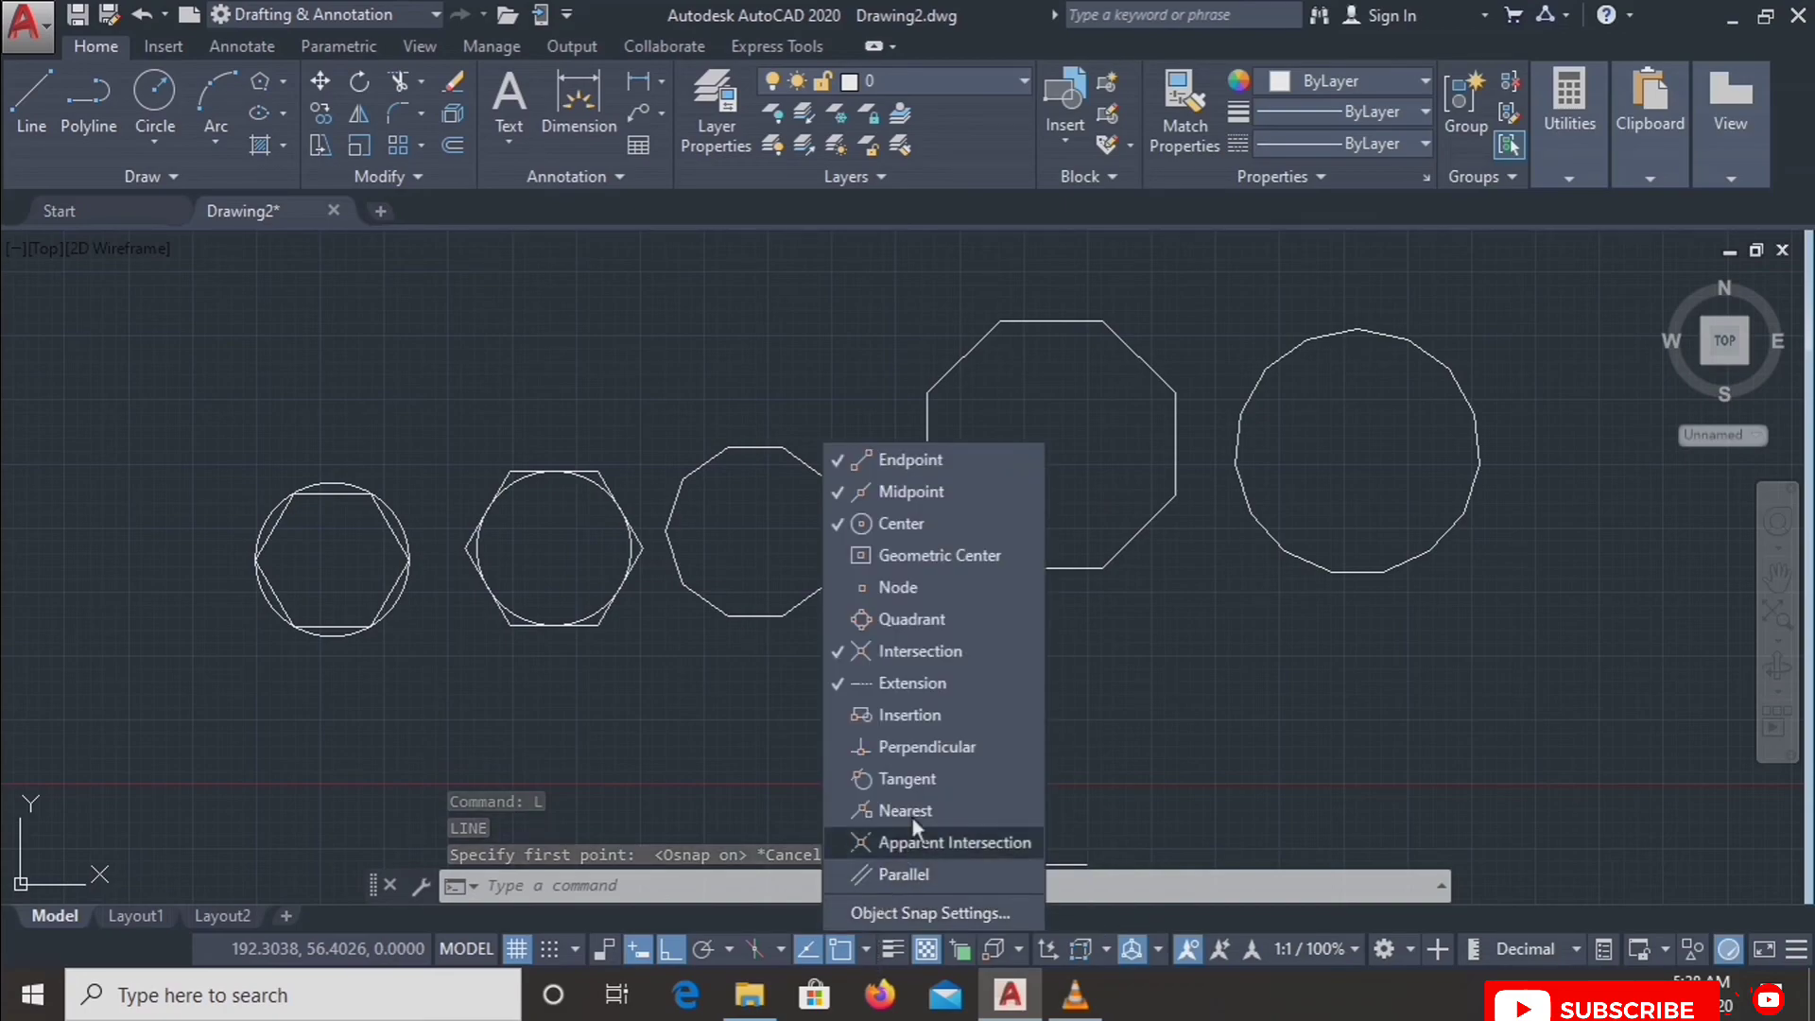
{"action": "left_click", "coordinate": [943, 556]}
{"action": "left_click", "coordinate": [915, 616]}
{"action": "left_click", "coordinate": [915, 586]}
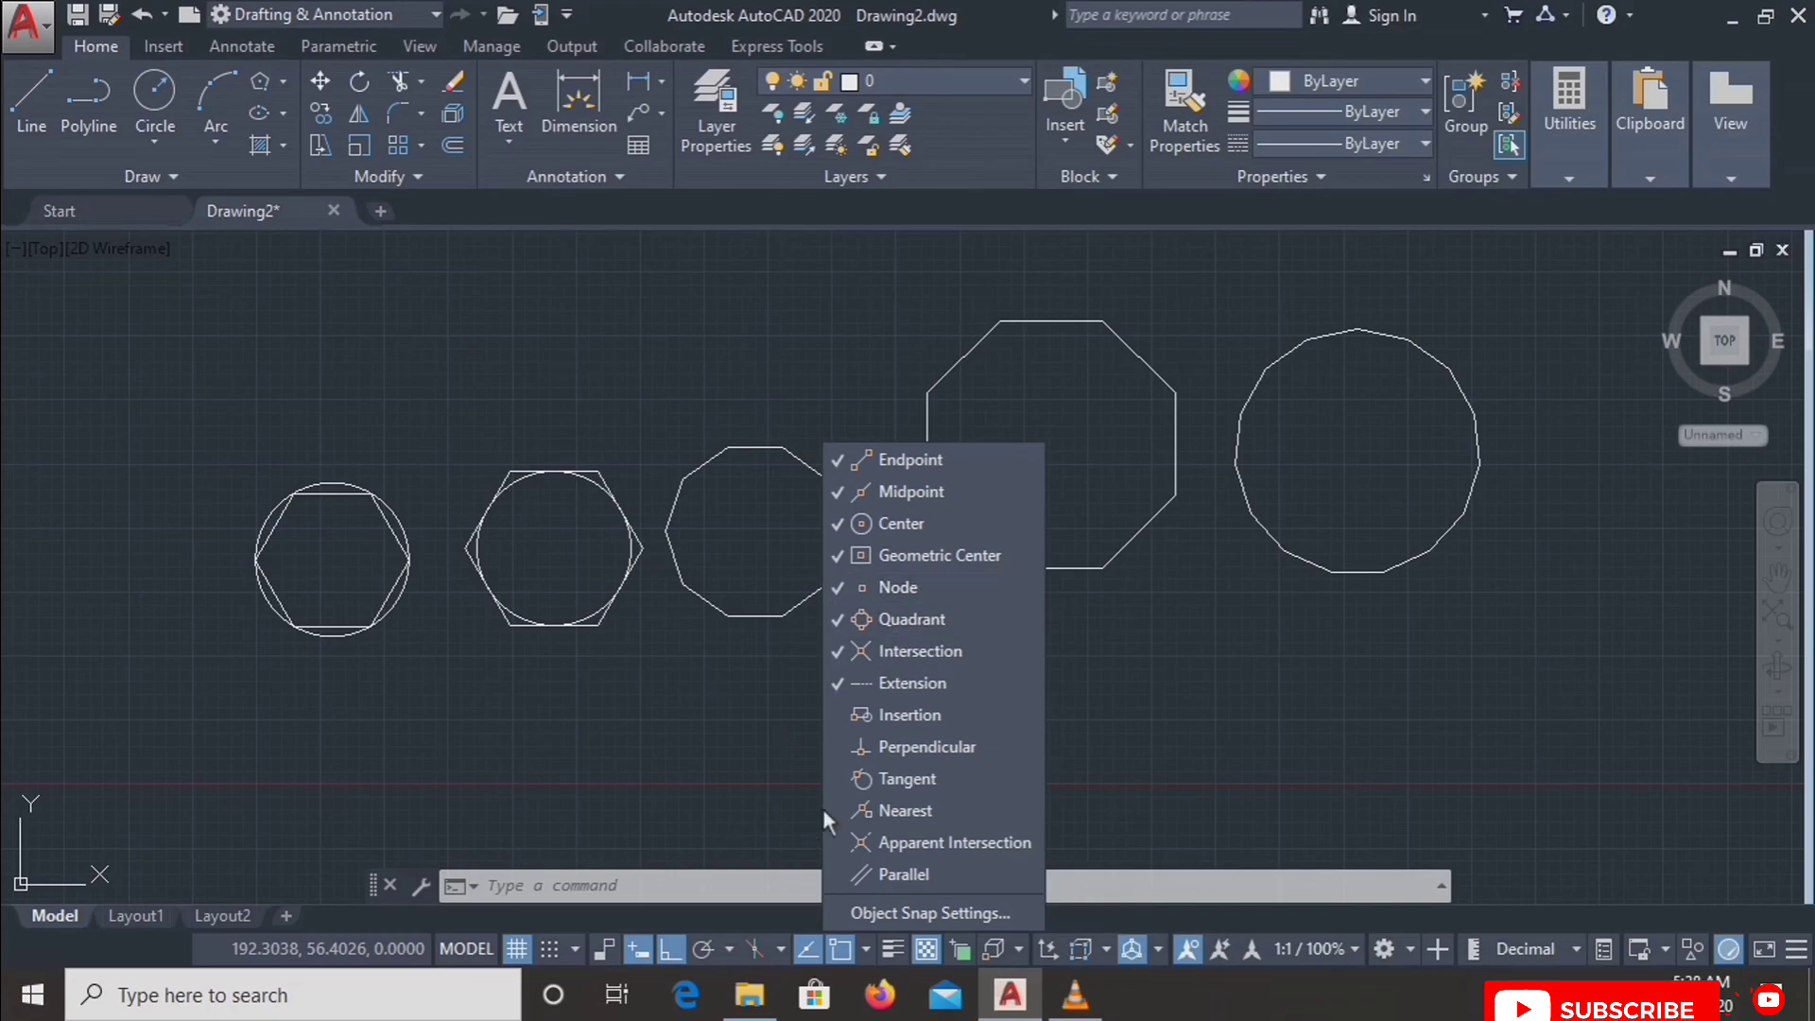
{"action": "key", "text": "Escape"}
{"action": "left_click", "coordinate": [1178, 760]}
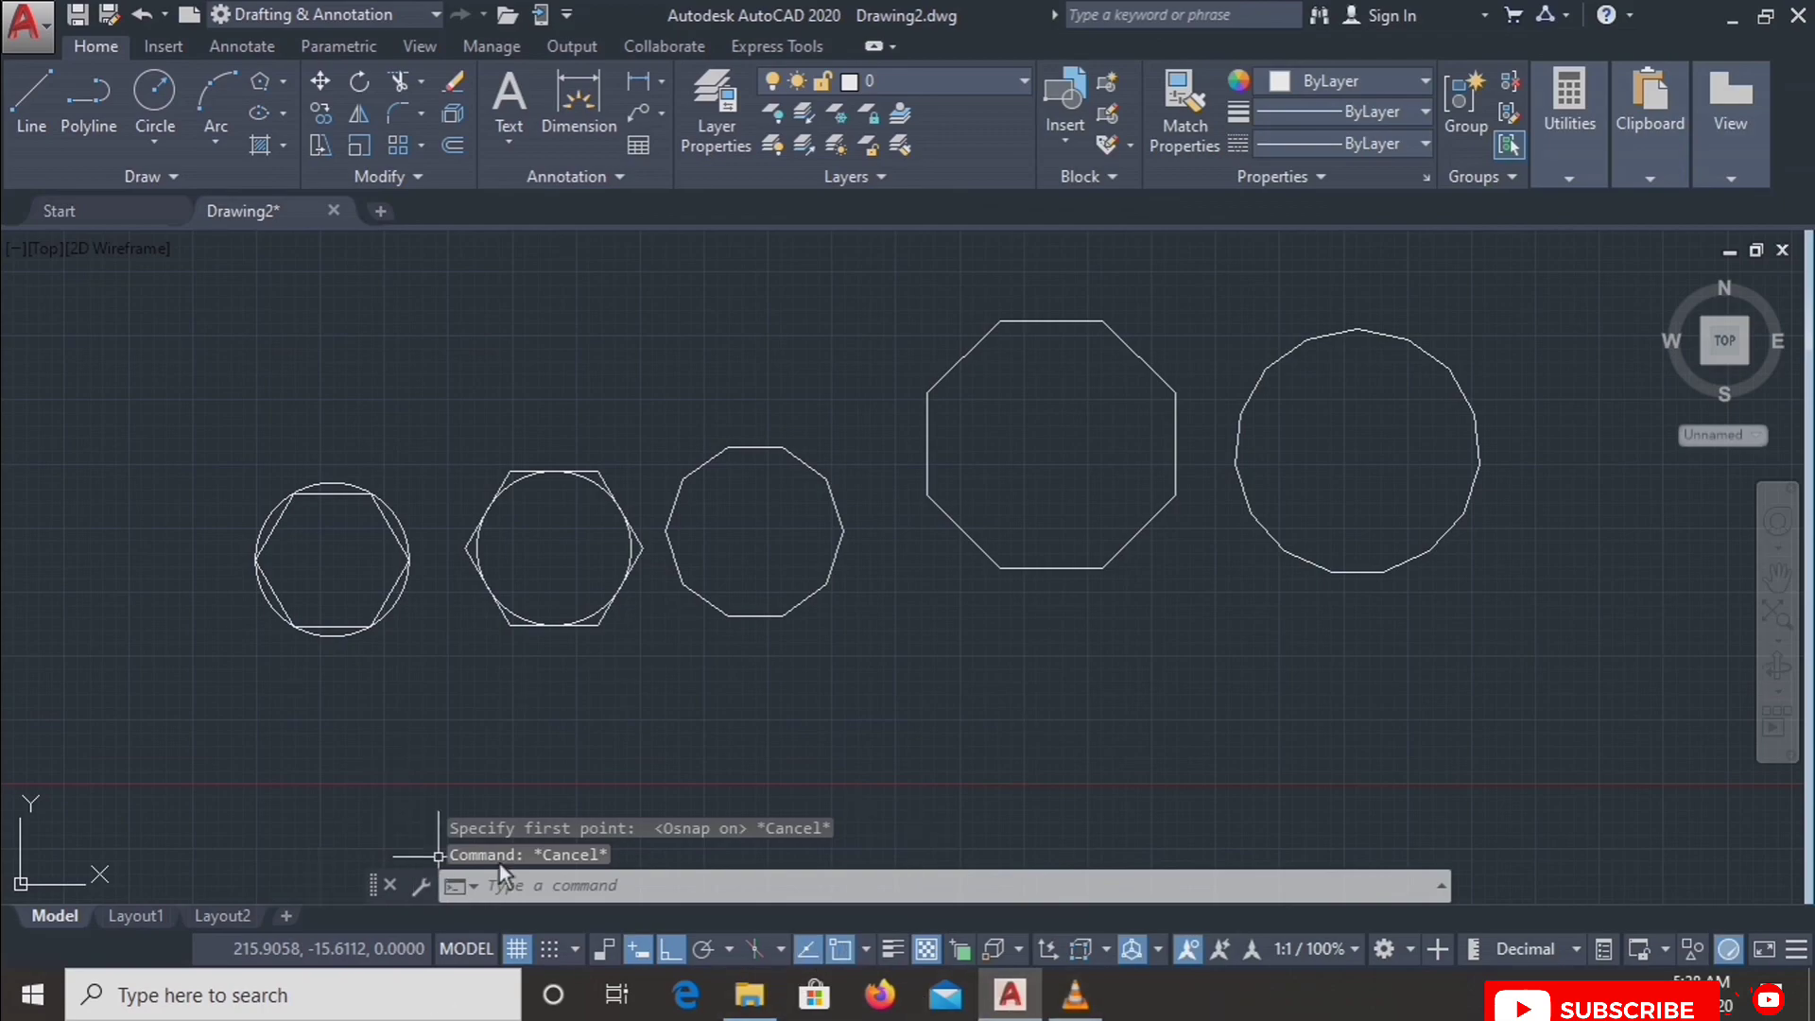
{"action": "key", "text": "Escape"}
{"action": "key", "text": "Escape"}
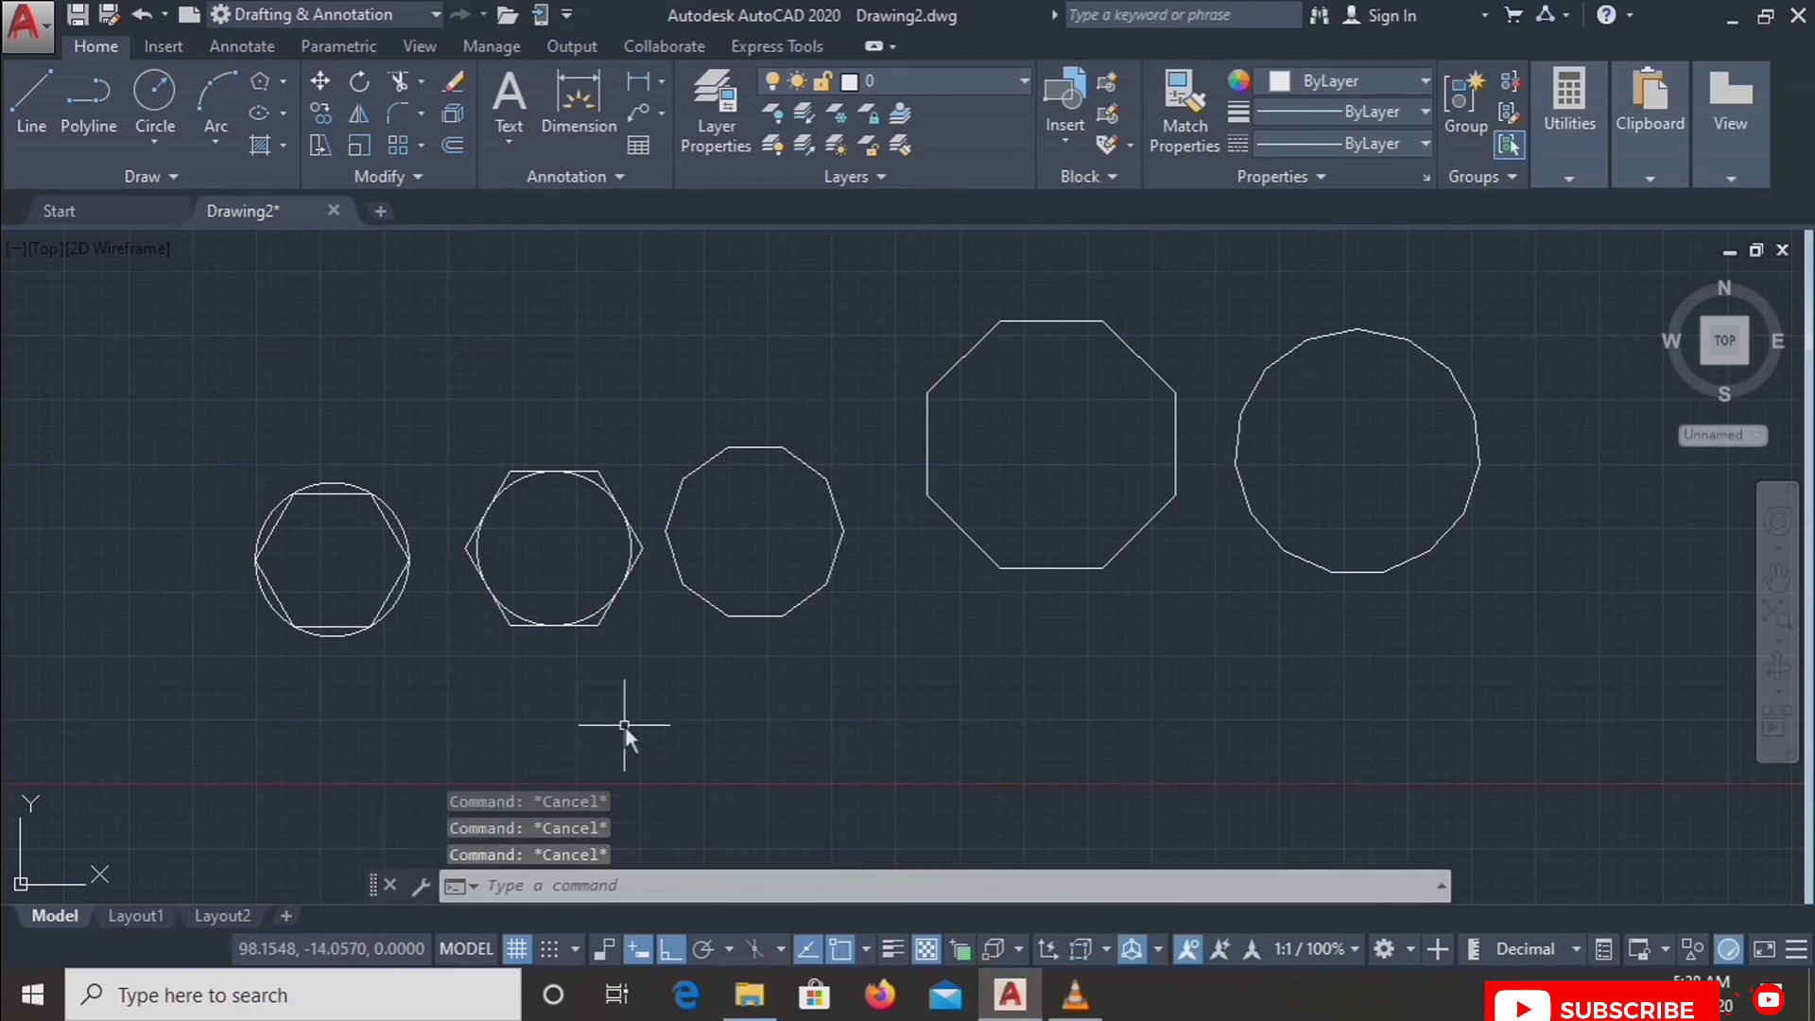